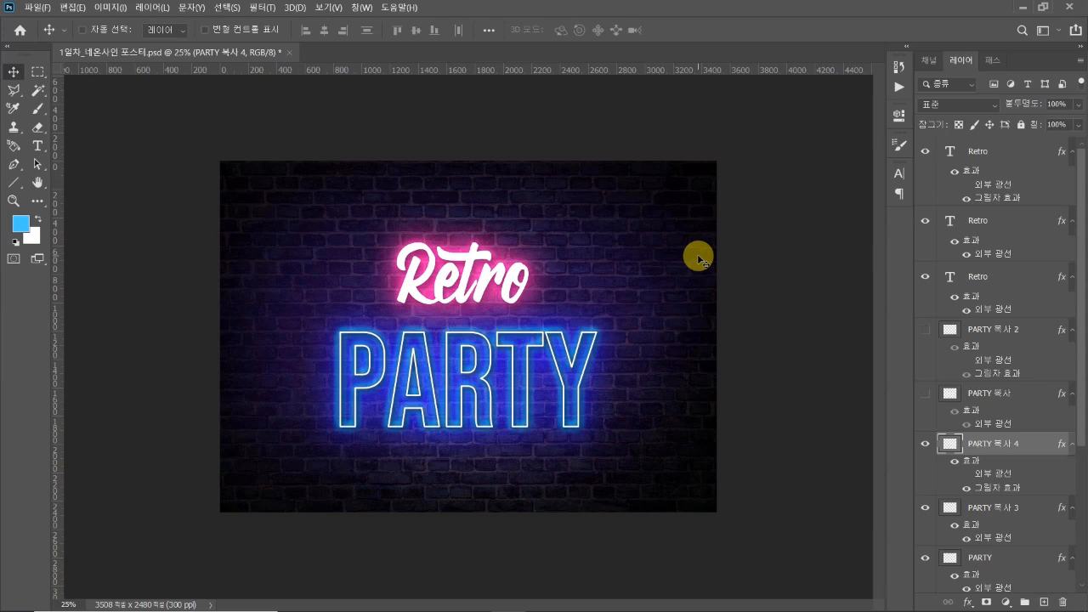
{"action": "left_click", "coordinate": [968, 601]}
{"action": "left_click", "coordinate": [740, 430]}
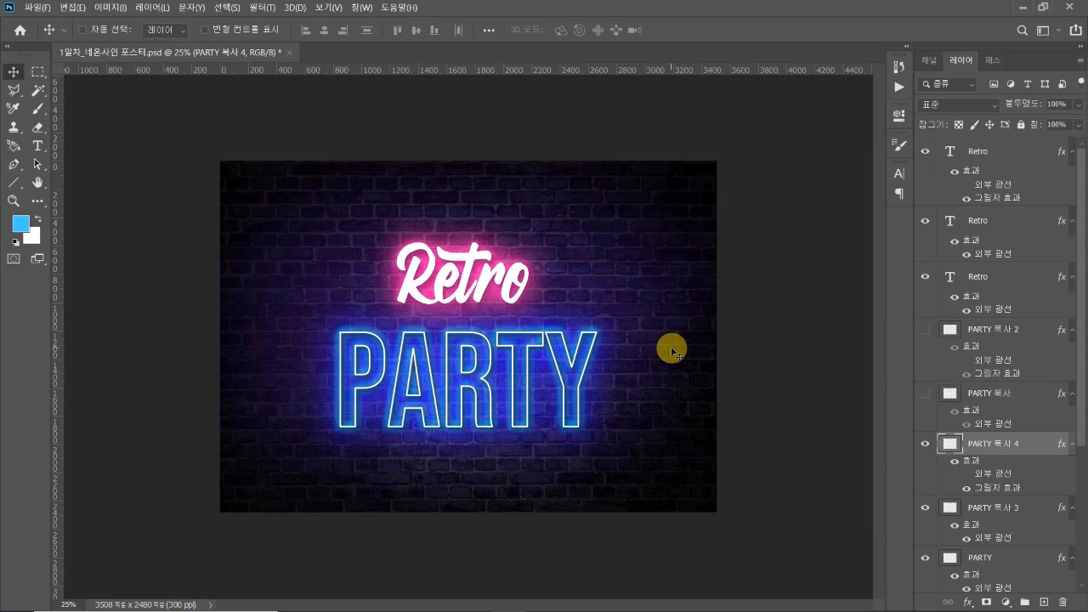
Create a landscape A4 document of 297 x 210 mm at 300 ppi in RGB and unlock its background layer
{"action": "left_click", "coordinate": [34, 8]}
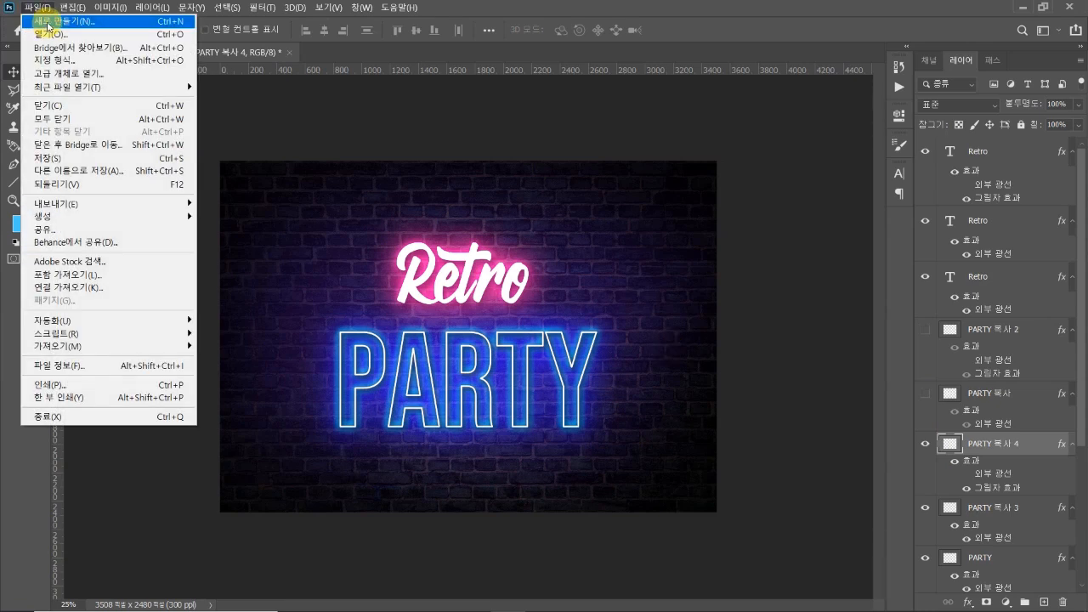
{"action": "left_click", "coordinate": [46, 23]}
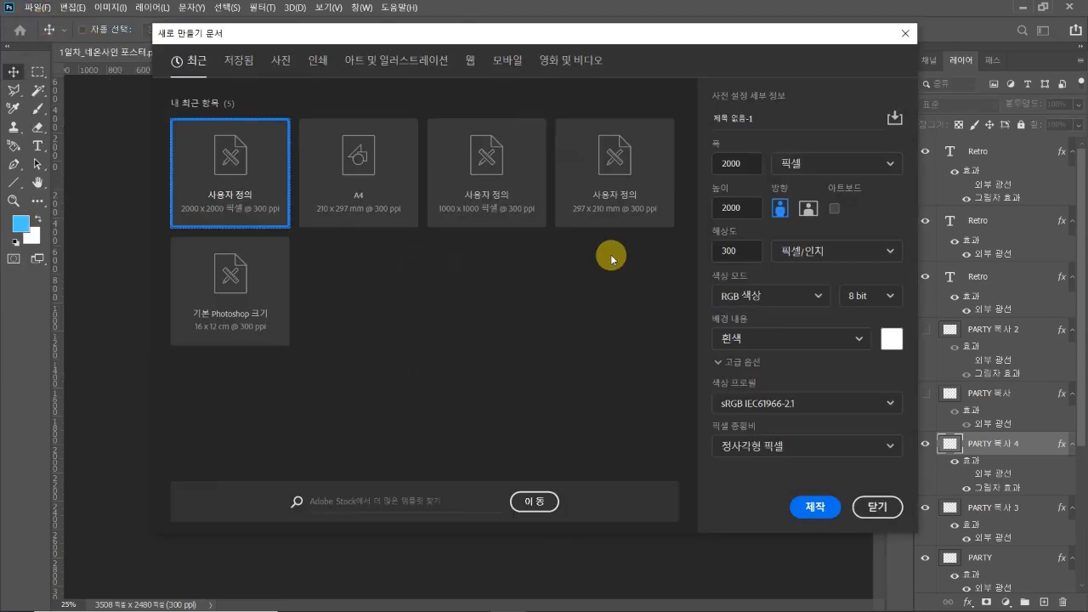
{"action": "left_click", "coordinate": [359, 173]}
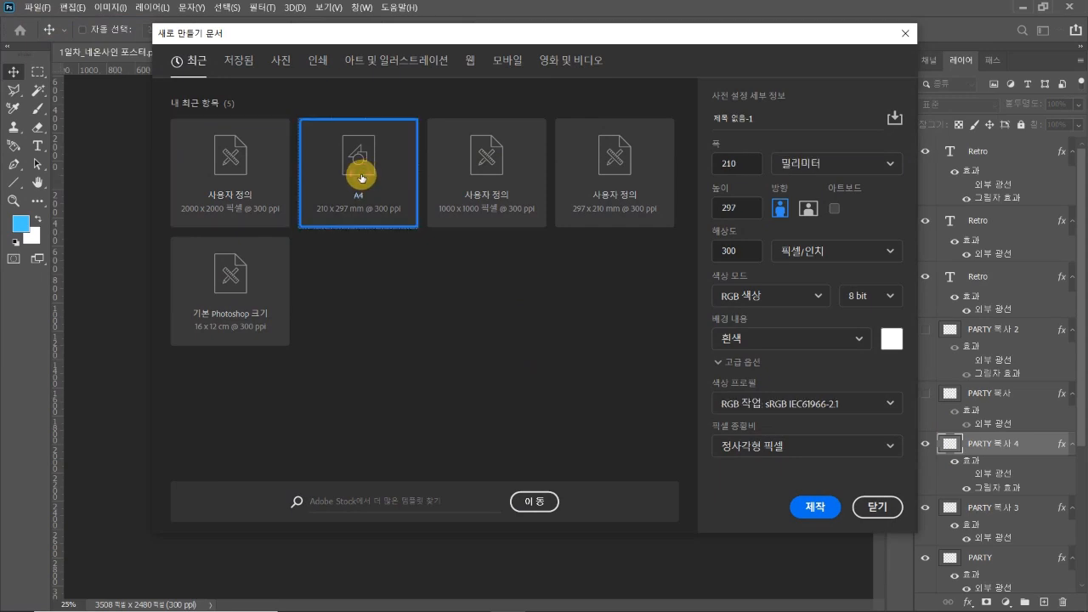
{"action": "left_click", "coordinate": [808, 207]}
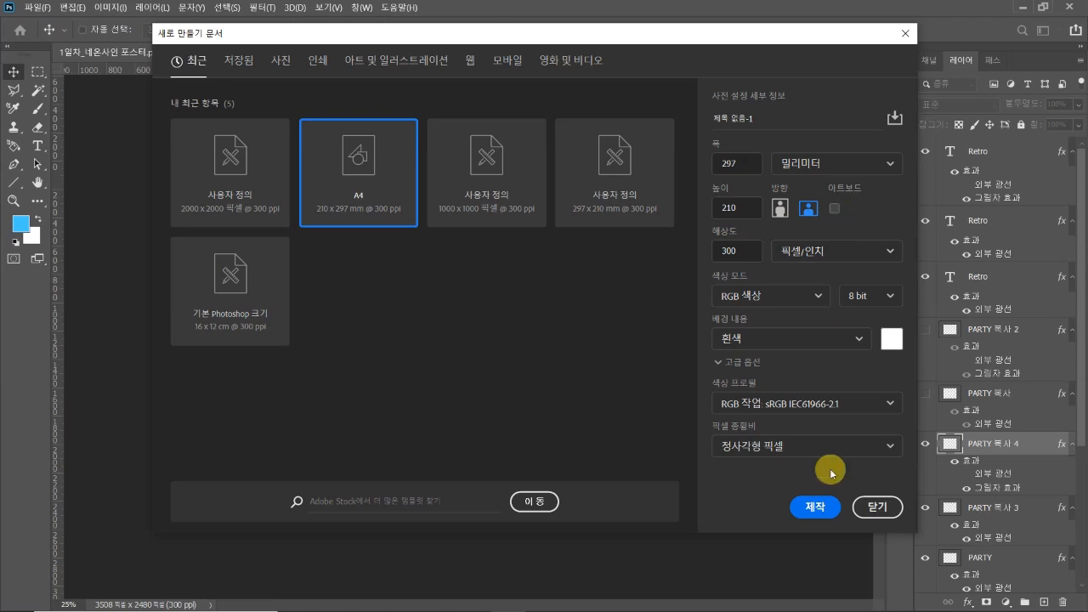
{"action": "left_click", "coordinate": [824, 508]}
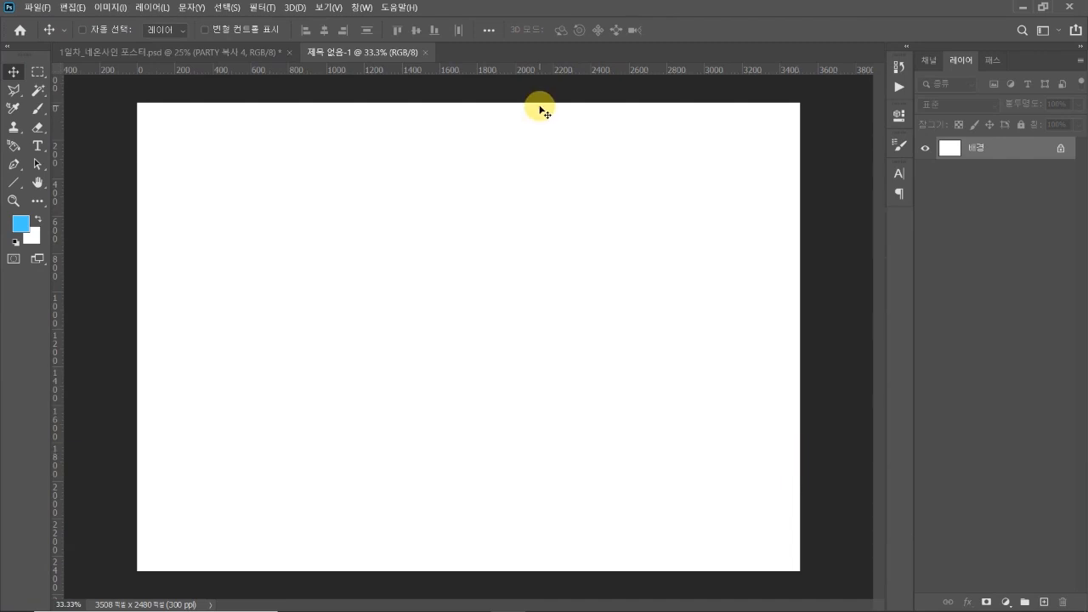
{"action": "left_click", "coordinate": [1060, 151]}
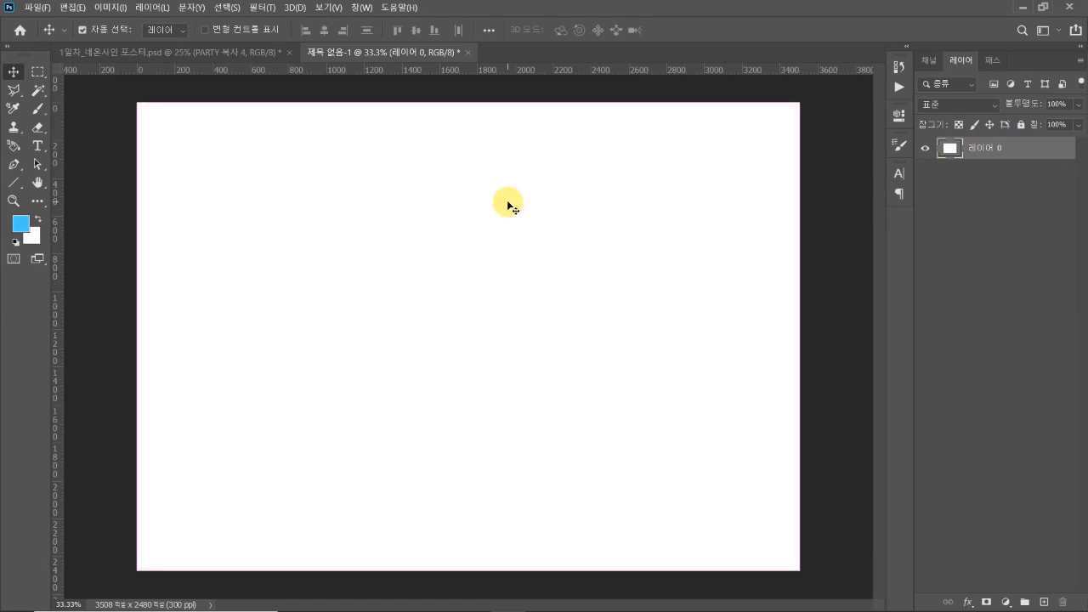
Open the brick-wall image 배경, copy it into the new untitled document as a layer, and close the source image
{"action": "key", "text": "ctrl+o"}
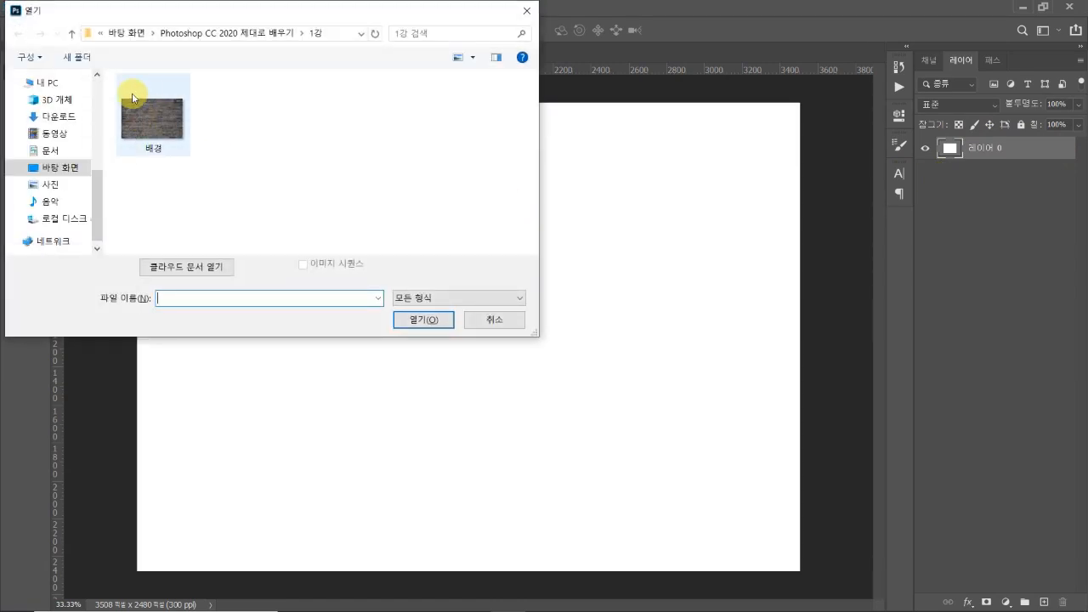
{"action": "double_click", "coordinate": [155, 119]}
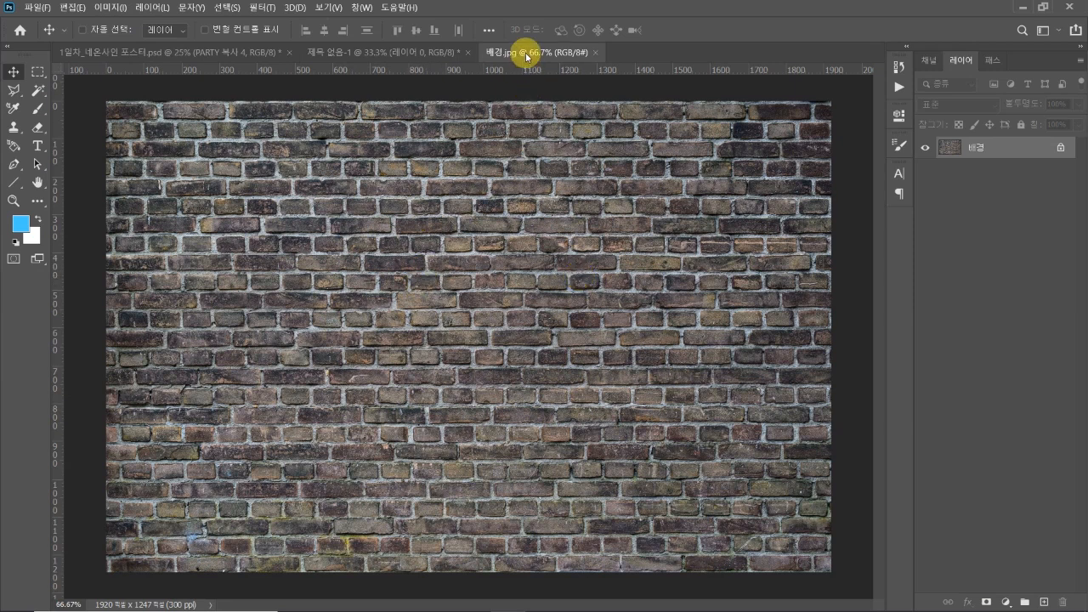
{"action": "left_click_drag", "start_coordinate": [527, 56], "coordinate": [418, 156]}
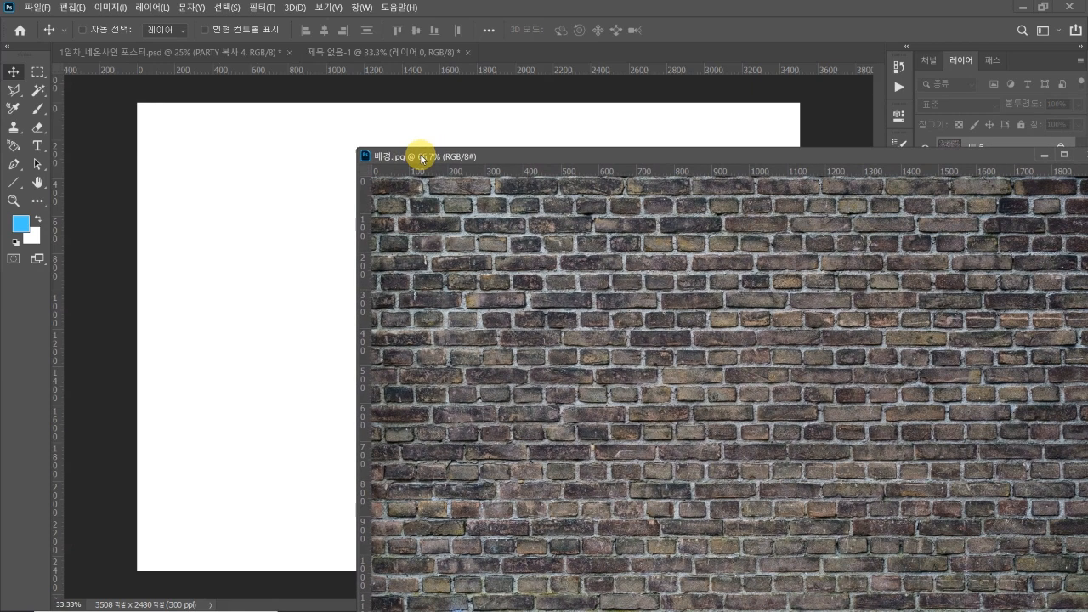
{"action": "left_click_drag", "start_coordinate": [563, 323], "coordinate": [293, 267]}
{"action": "left_click_drag", "start_coordinate": [494, 161], "coordinate": [344, 68]}
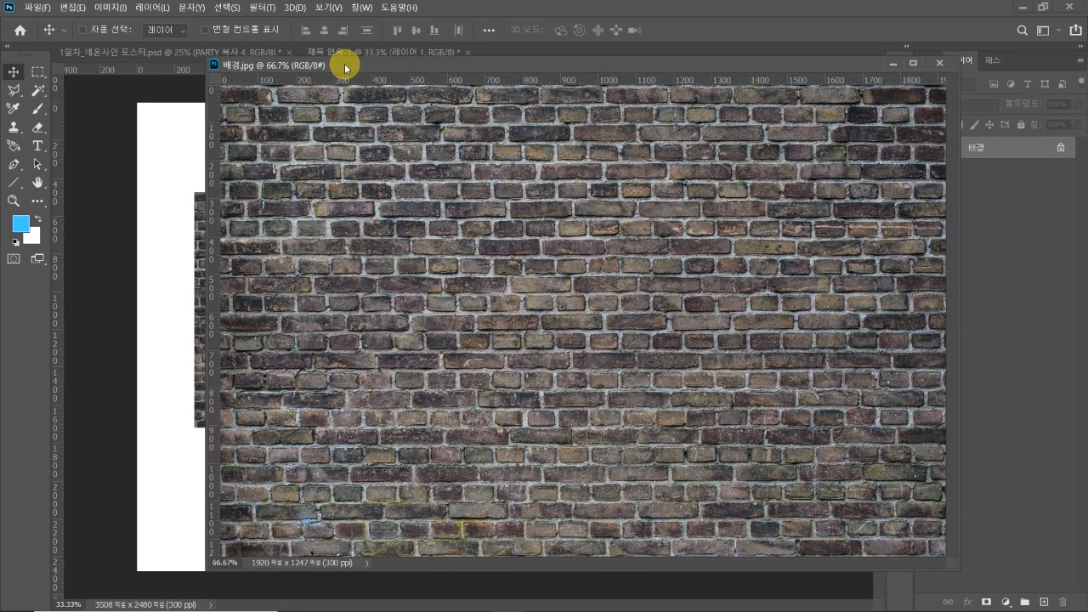
{"action": "key", "text": "ctrl+w"}
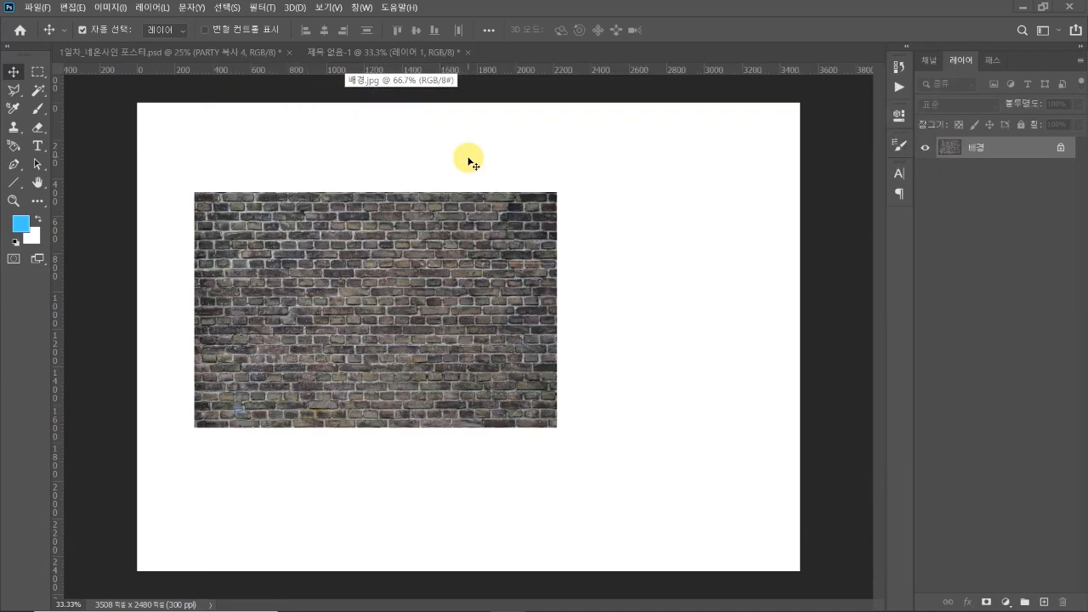
{"action": "left_click", "coordinate": [468, 161]}
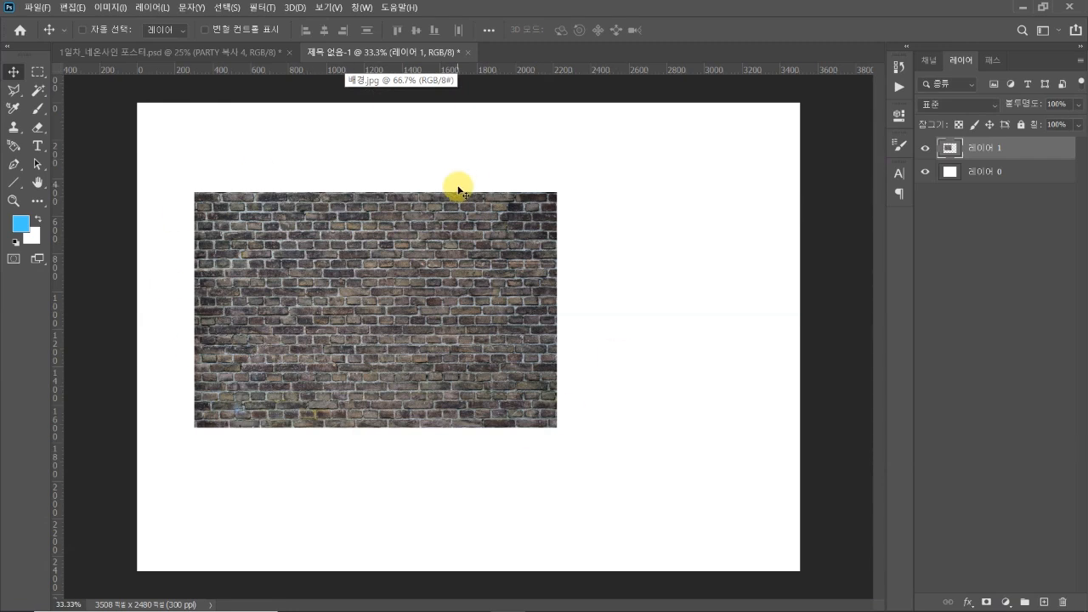
Enlarge the brick-wall layer to about 199% so it covers the whole canvas, and delete the white layer 레이어 0
{"action": "left_click_drag", "start_coordinate": [437, 279], "coordinate": [528, 300]}
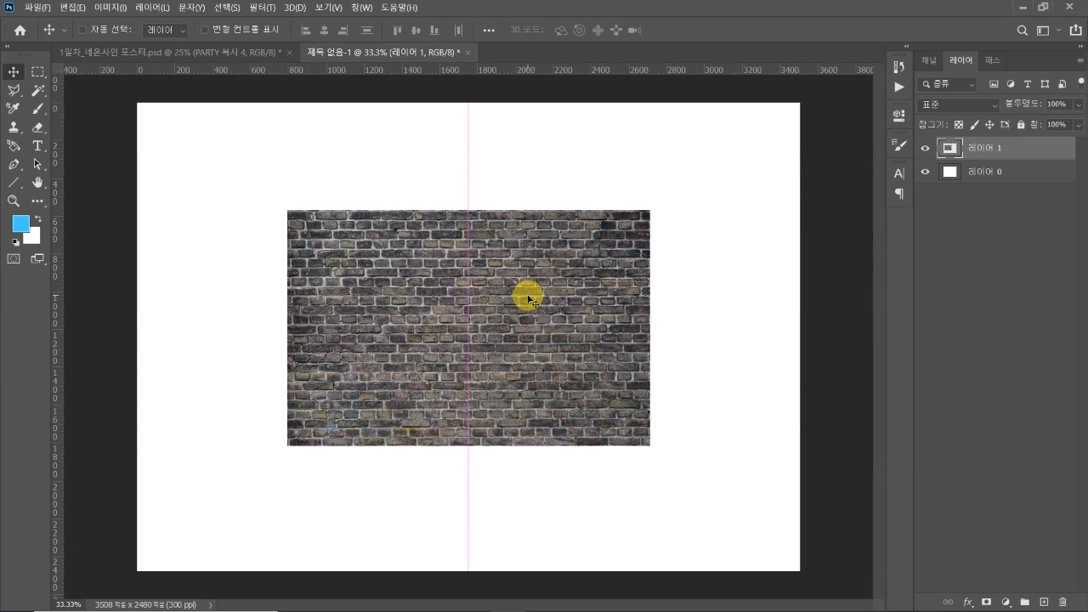
{"action": "key", "text": "ctrl+t"}
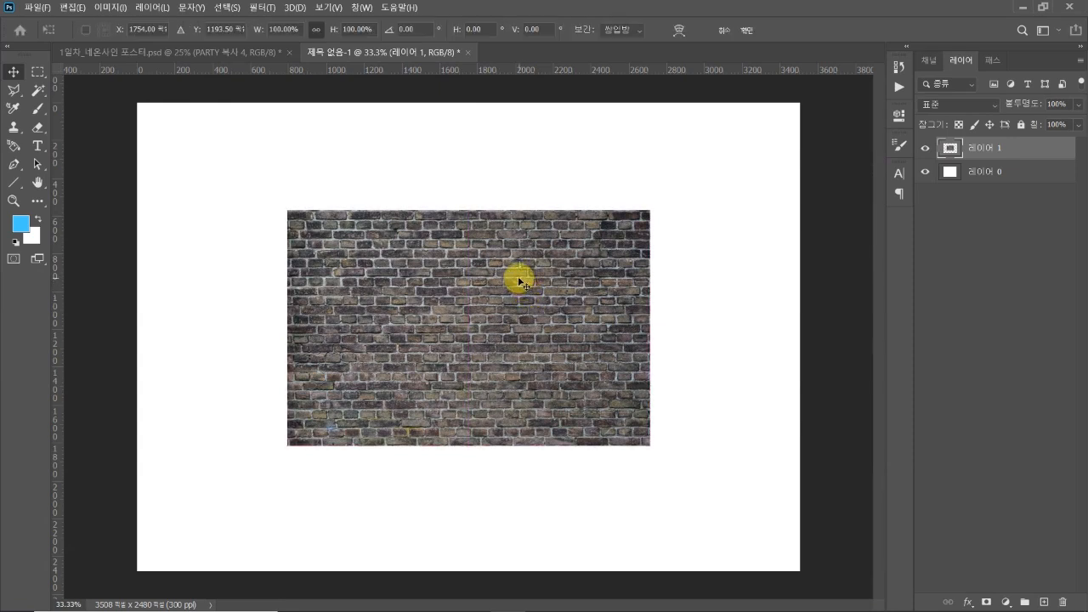
{"action": "left_click_drag", "start_coordinate": [461, 208], "coordinate": [470, 103]}
{"action": "left_click_drag", "start_coordinate": [466, 442], "coordinate": [440, 571]}
{"action": "left_click_drag", "start_coordinate": [583, 500], "coordinate": [578, 504]}
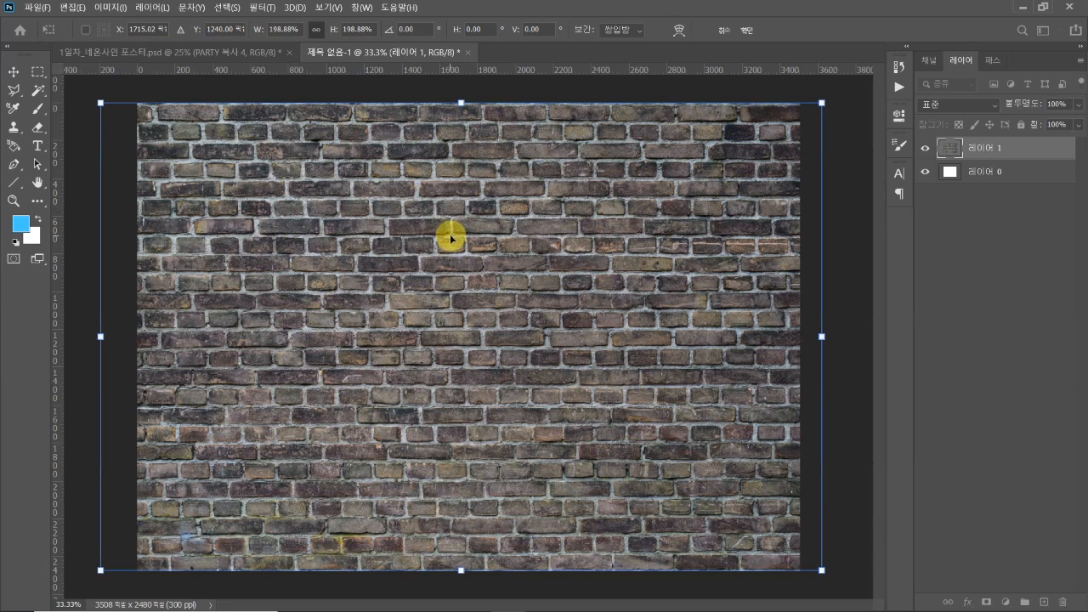
{"action": "key", "text": "Return"}
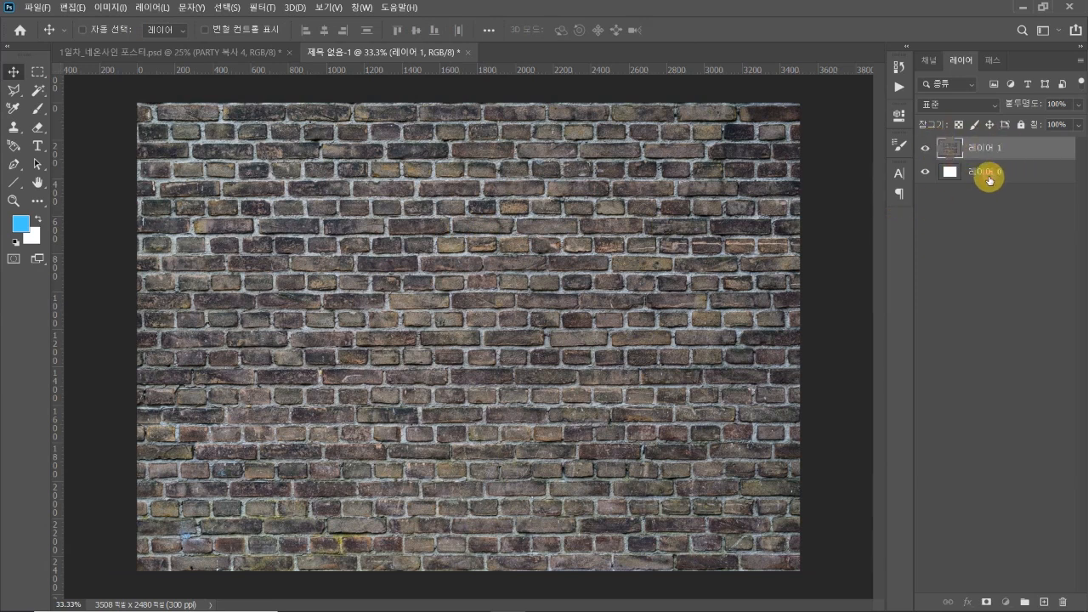
{"action": "left_click", "coordinate": [978, 171]}
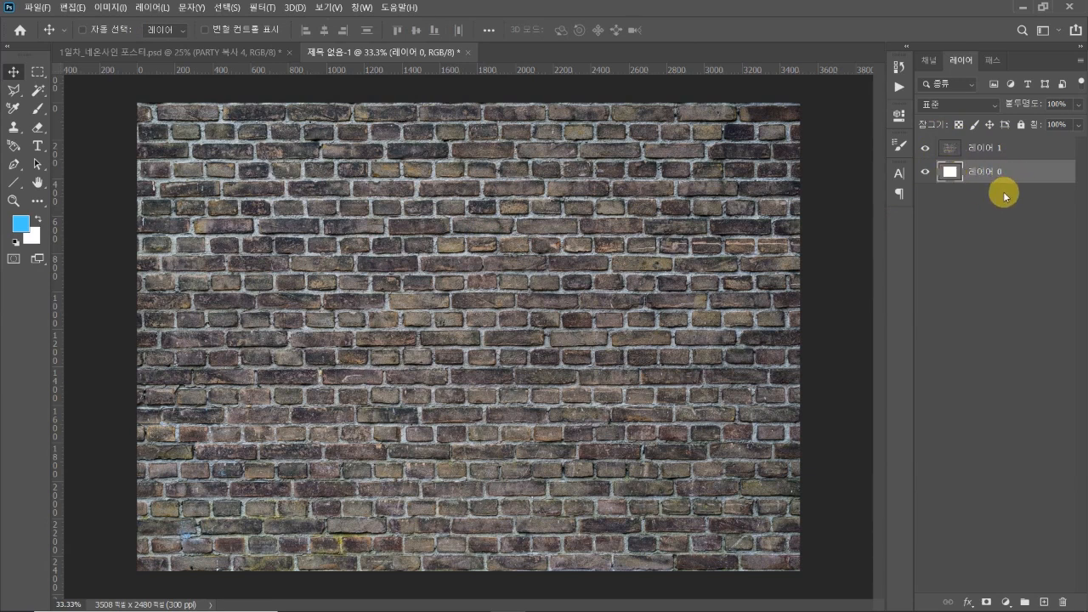
{"action": "key", "text": "Delete"}
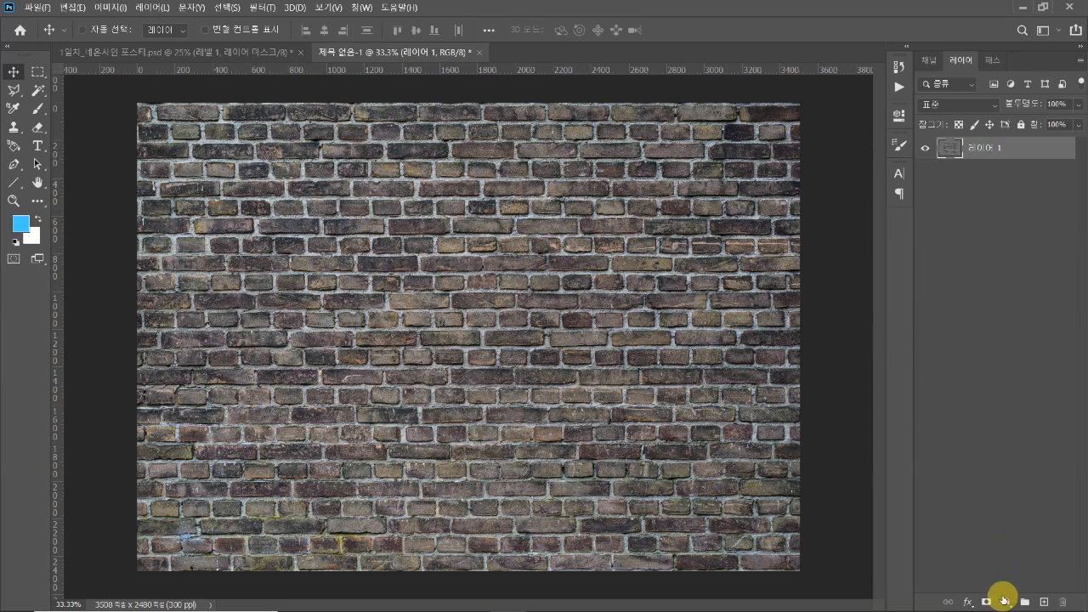
Add a Hue/Saturation adjustment clipped to the brick-wall layer with saturation +18 and hue -180
{"action": "left_click", "coordinate": [1004, 601]}
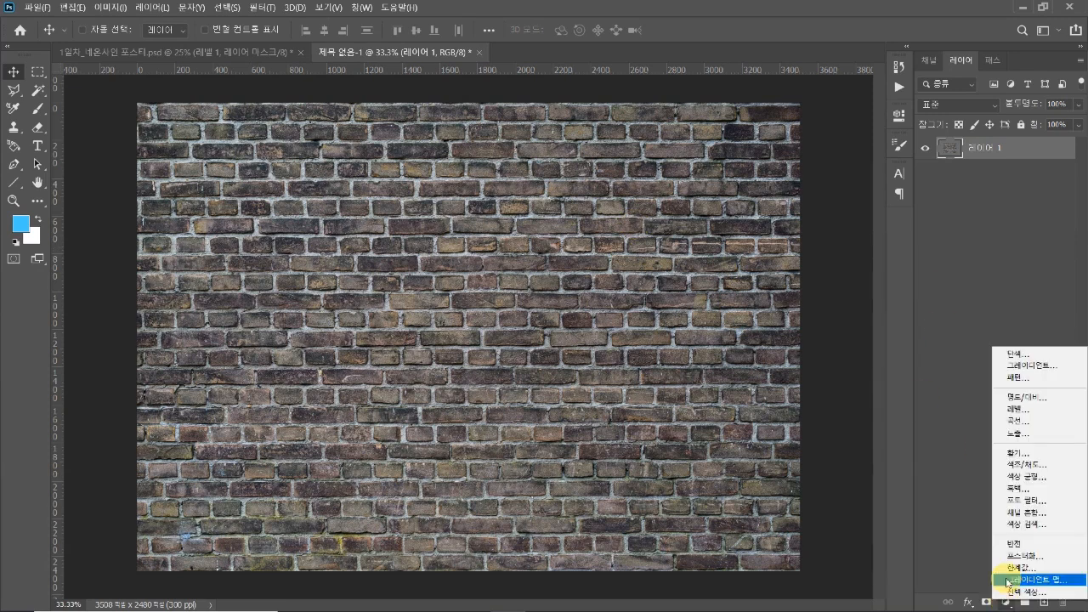
{"action": "left_click", "coordinate": [1015, 465]}
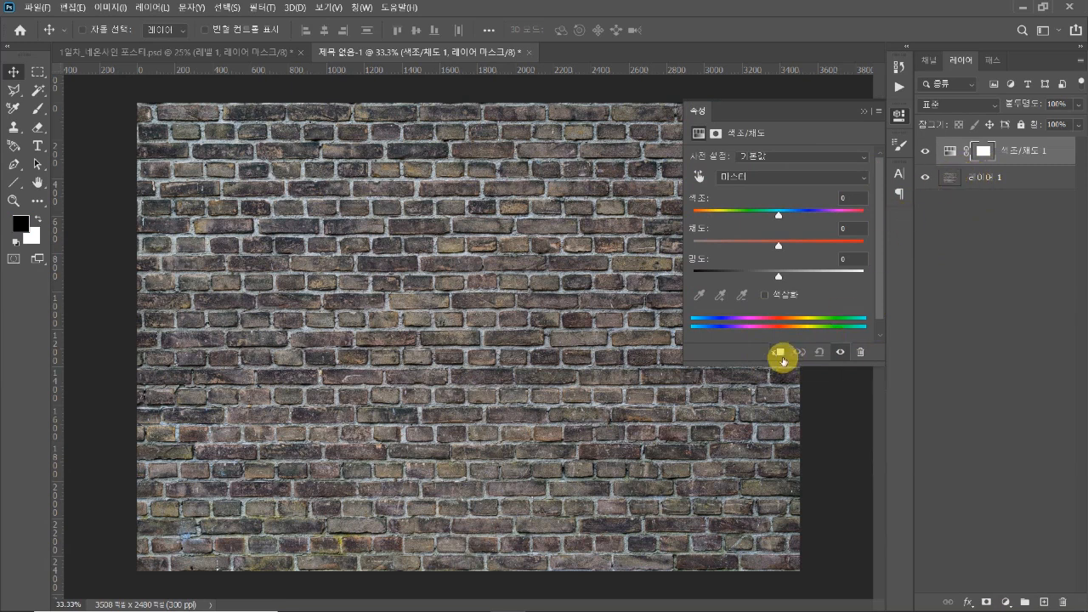
{"action": "left_click", "coordinate": [782, 357]}
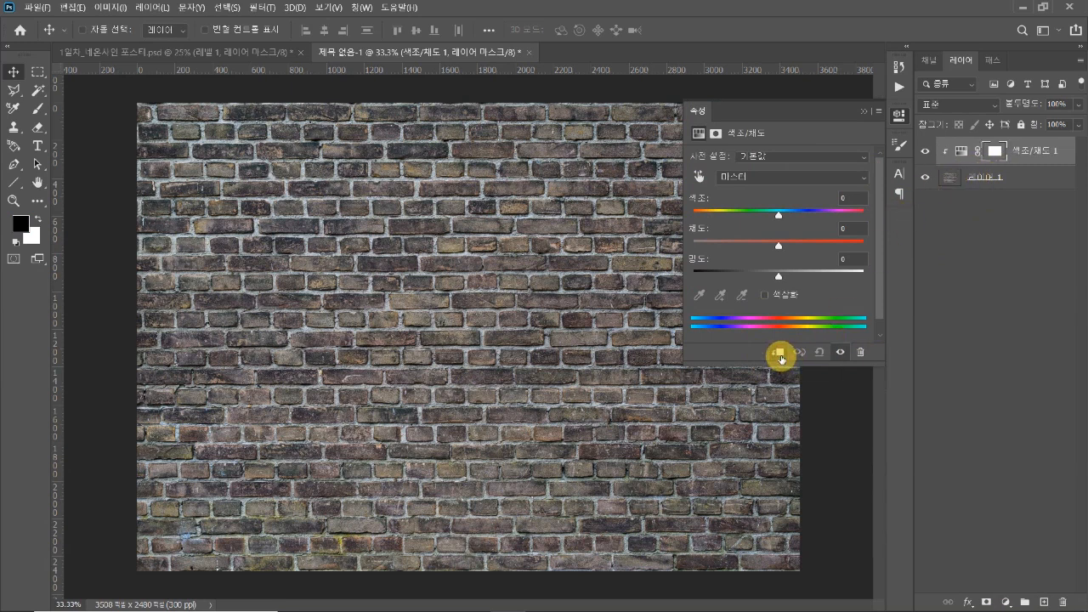
{"action": "left_click_drag", "start_coordinate": [778, 245], "coordinate": [795, 250]}
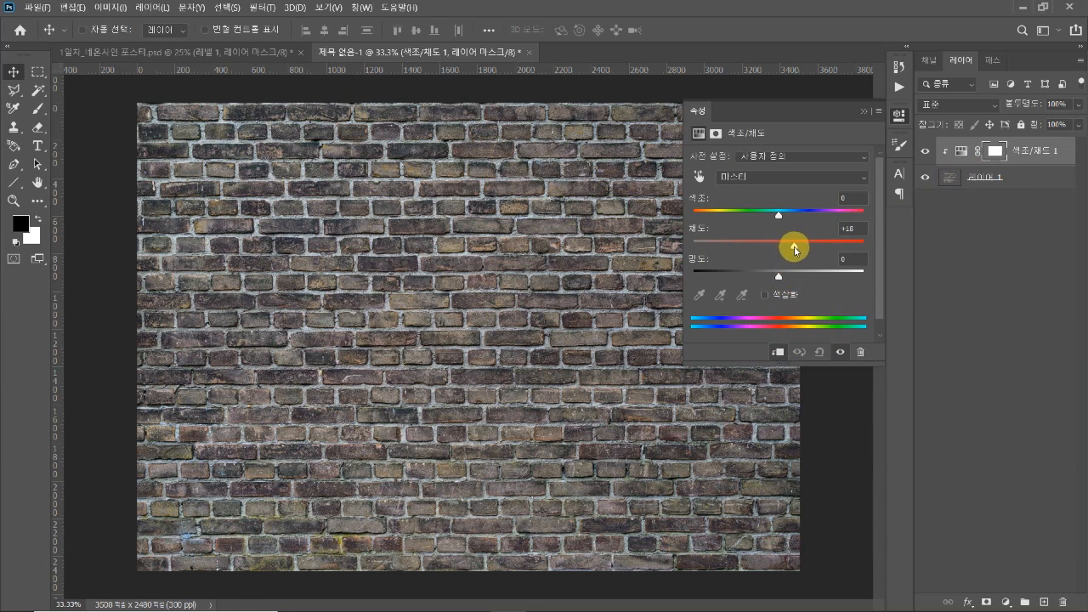
{"action": "left_click_drag", "start_coordinate": [778, 214], "coordinate": [674, 207]}
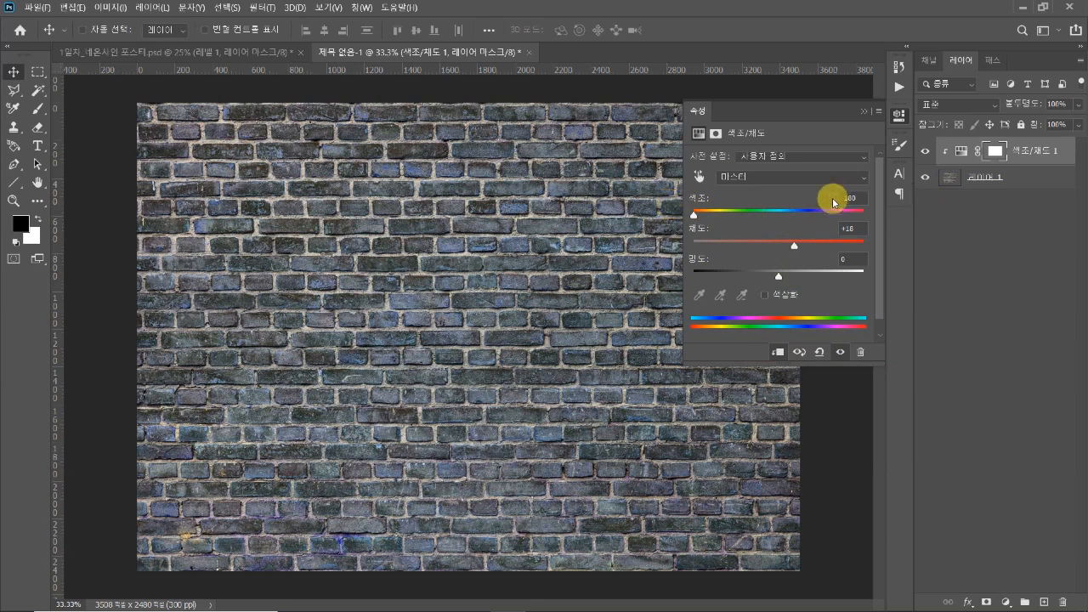
{"action": "key", "text": "ctrl+z"}
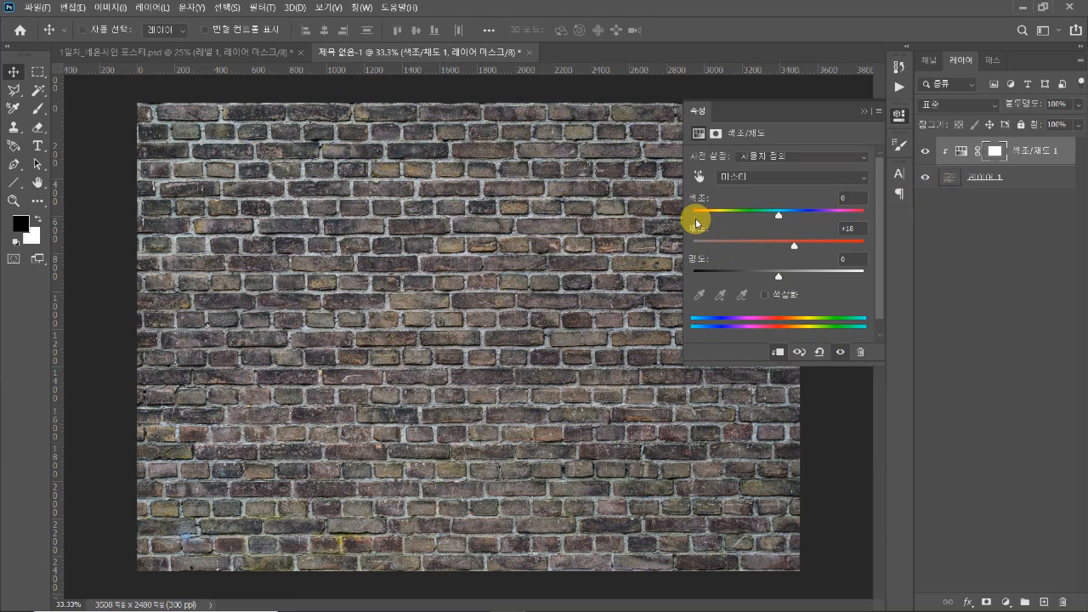
{"action": "key", "text": "ctrl+shift+z"}
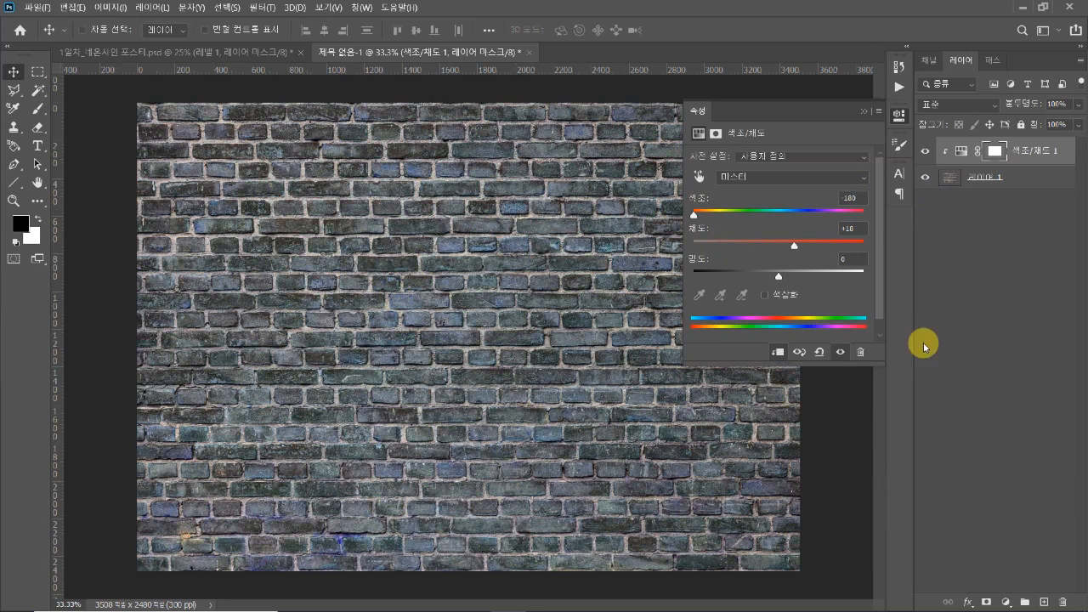
Add a Levels adjustment clipped to the brick-wall layer and raise its black input level to 40
{"action": "left_click", "coordinate": [1006, 601]}
{"action": "left_click", "coordinate": [1043, 410]}
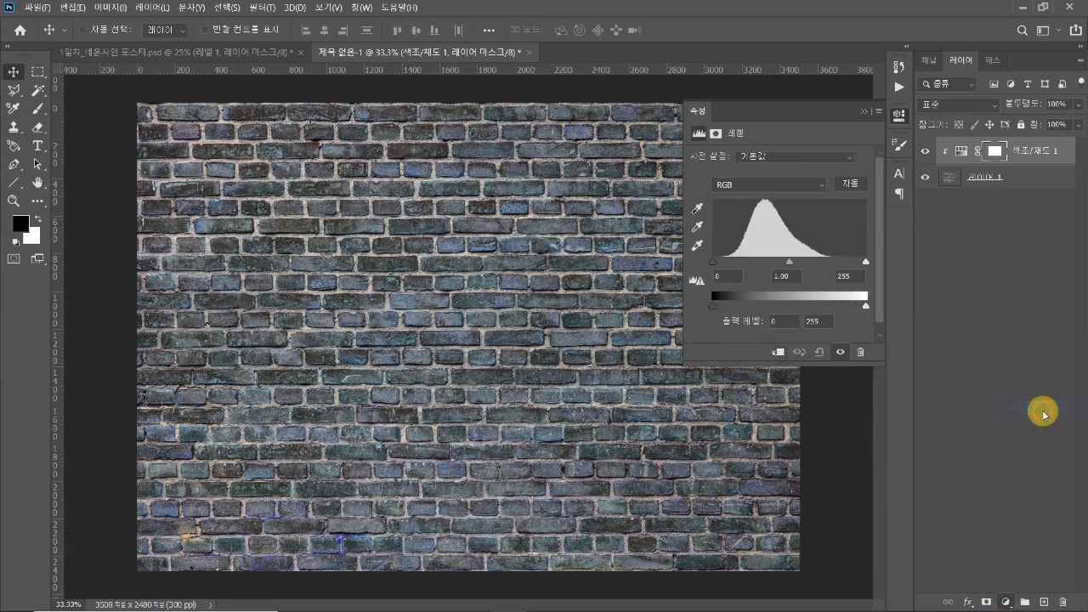
{"action": "left_click", "coordinate": [778, 354]}
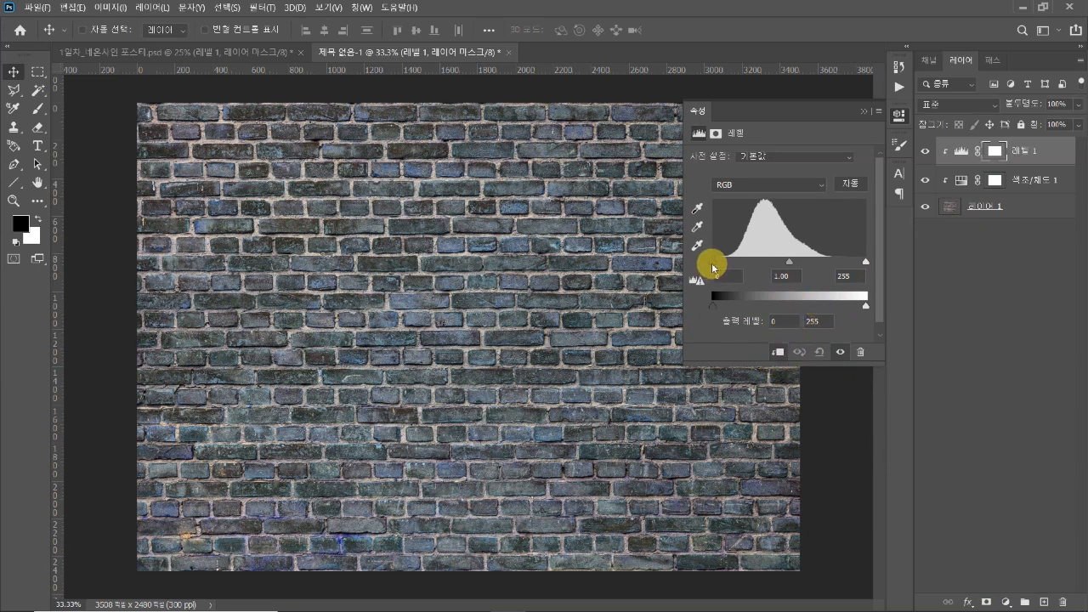
{"action": "left_click_drag", "start_coordinate": [713, 267], "coordinate": [738, 266]}
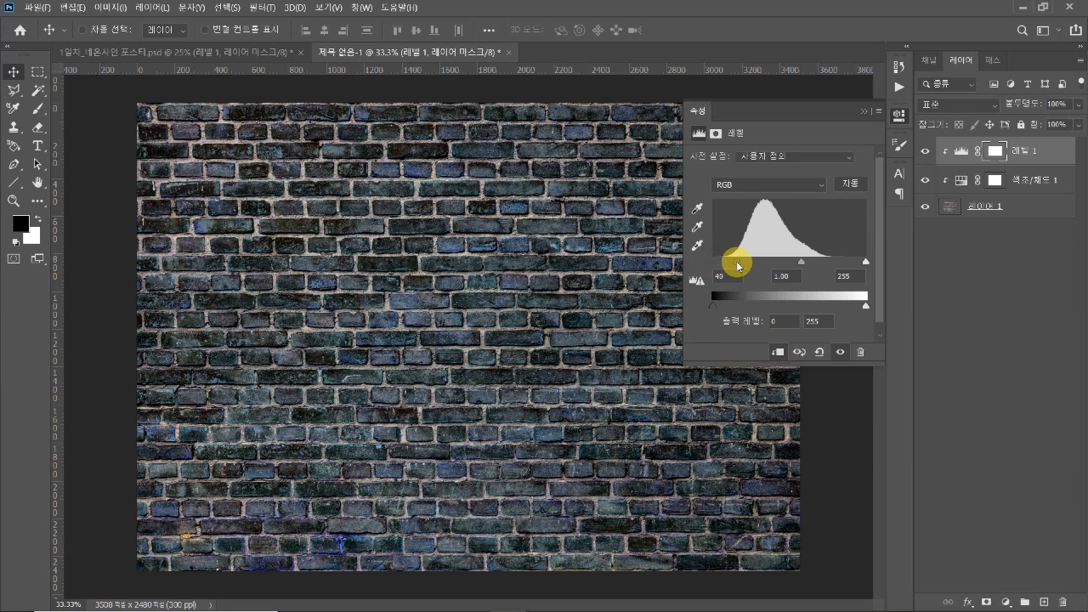
{"action": "left_click", "coordinate": [1037, 177]}
{"action": "left_click", "coordinate": [1029, 150]}
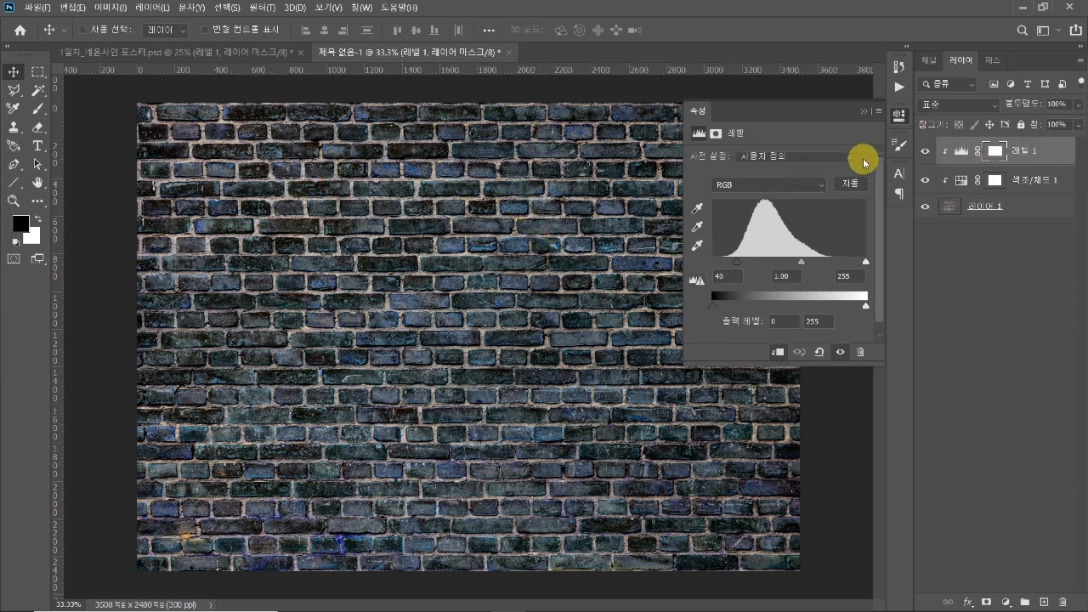
{"action": "left_click", "coordinate": [898, 115]}
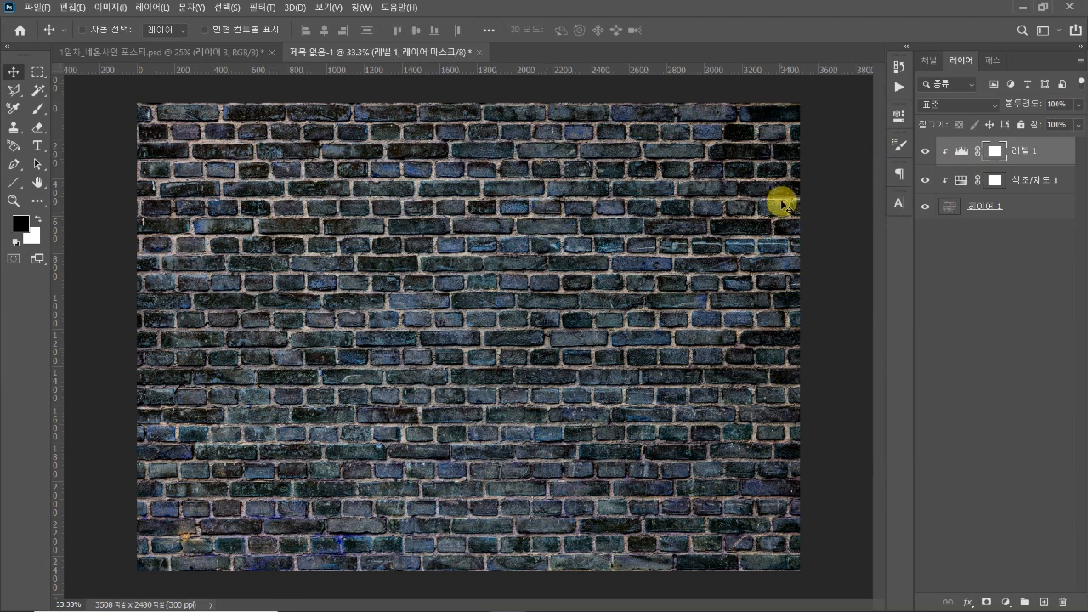
Add the white text "Retro" in Bebas Neue on the upper middle of the brick wall
{"action": "key", "text": "t"}
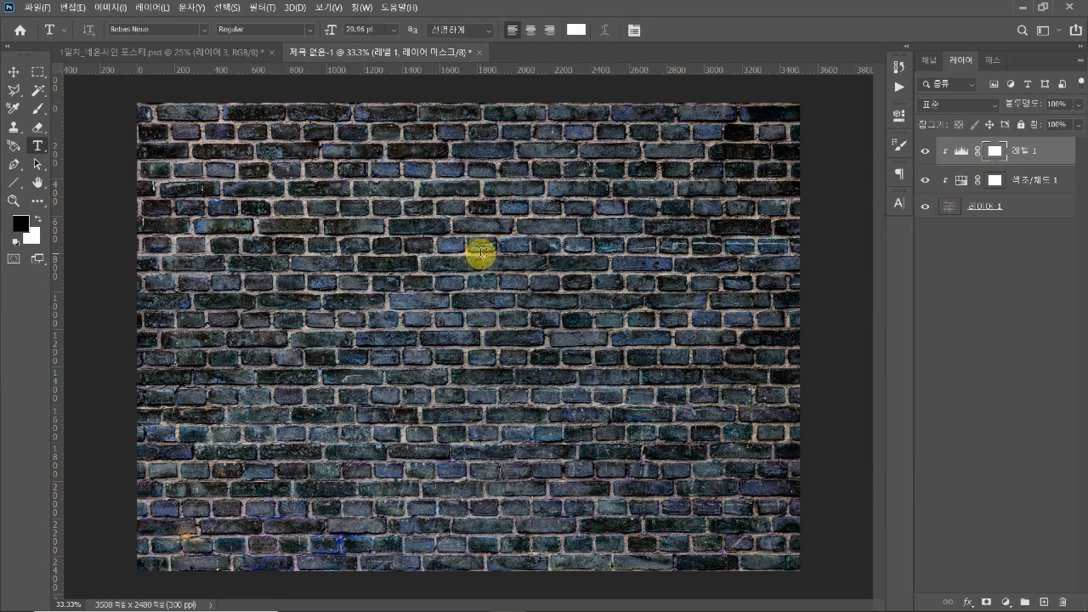
{"action": "left_click", "coordinate": [480, 251]}
{"action": "type", "text": "RETRO"}
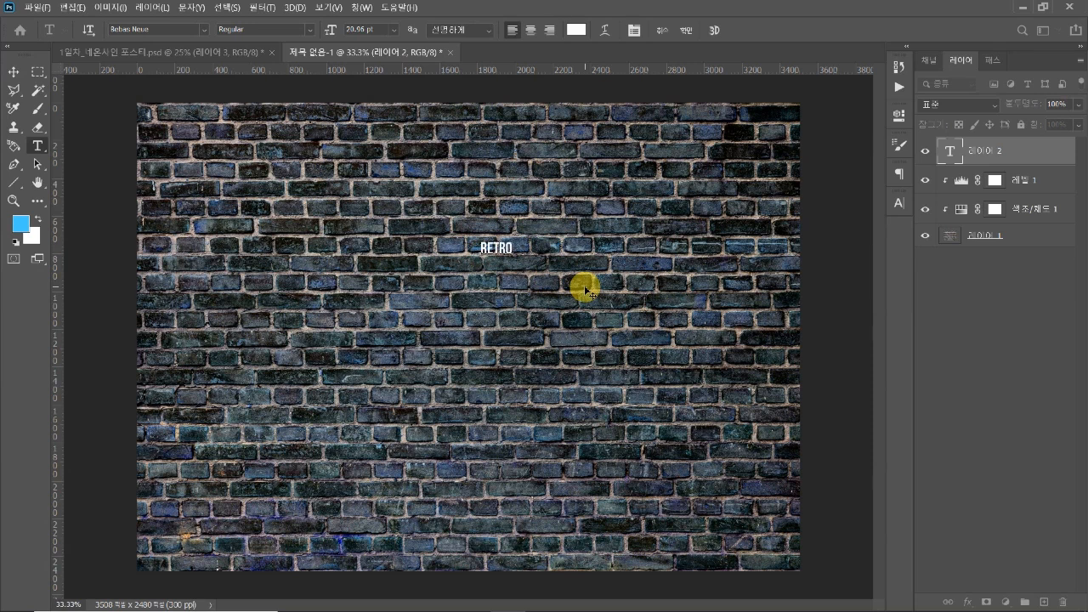
{"action": "left_click", "coordinate": [12, 71]}
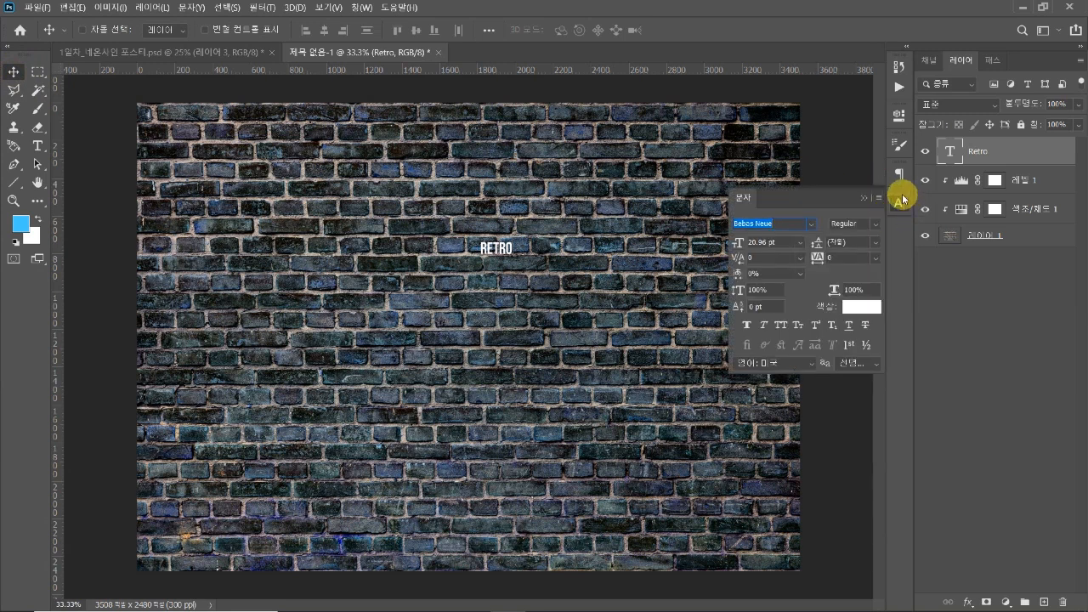
Change the font of the "Retro" text to Wandertucker Regular
{"action": "left_click", "coordinate": [812, 224]}
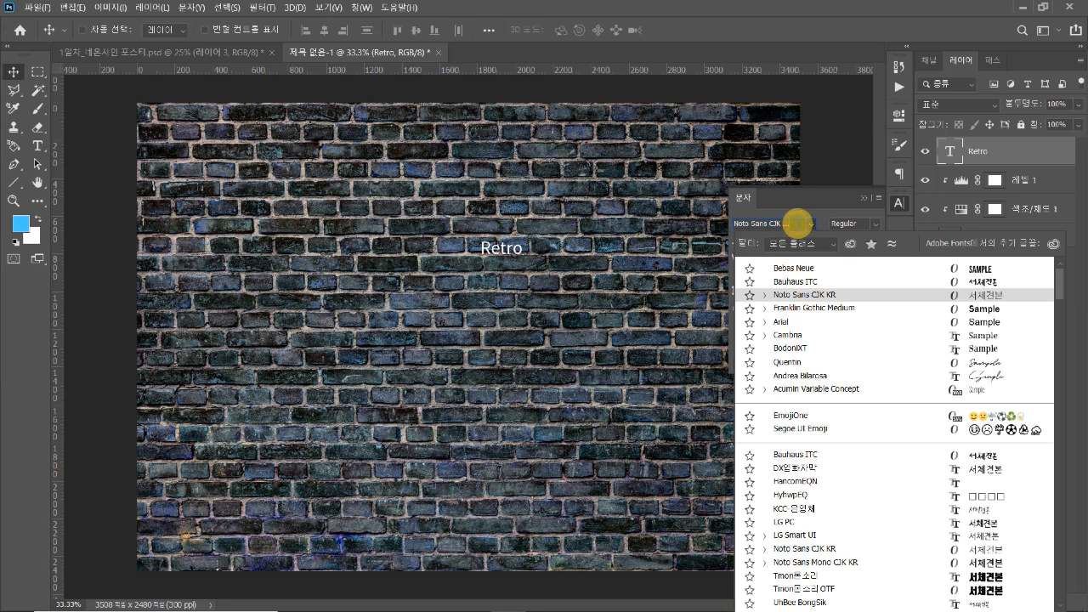
{"action": "left_click", "coordinate": [799, 221]}
{"action": "type", "text": "w"}
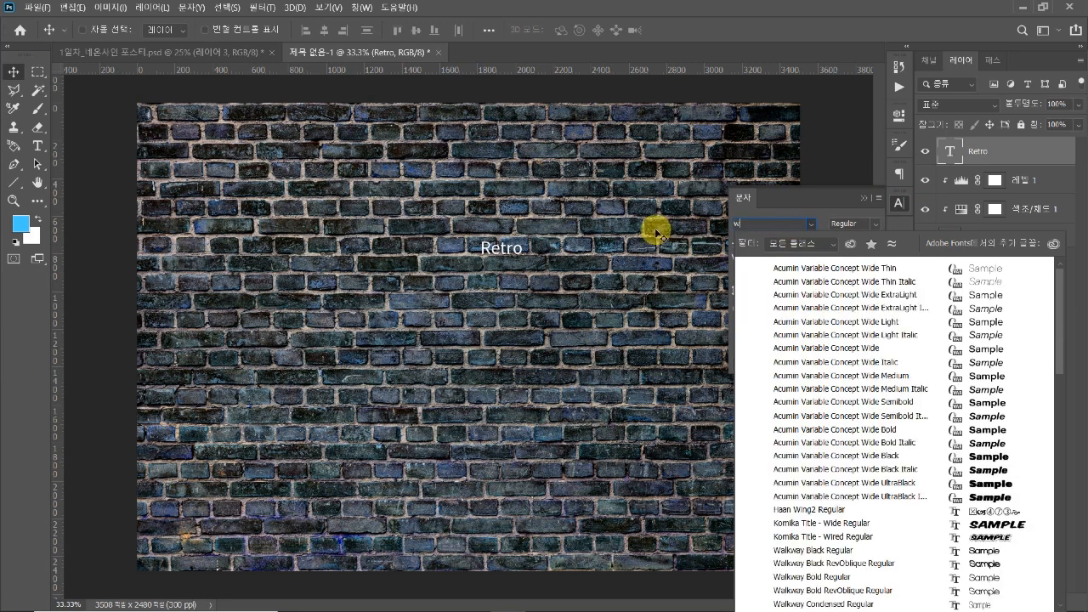
{"action": "type", "text": "an"}
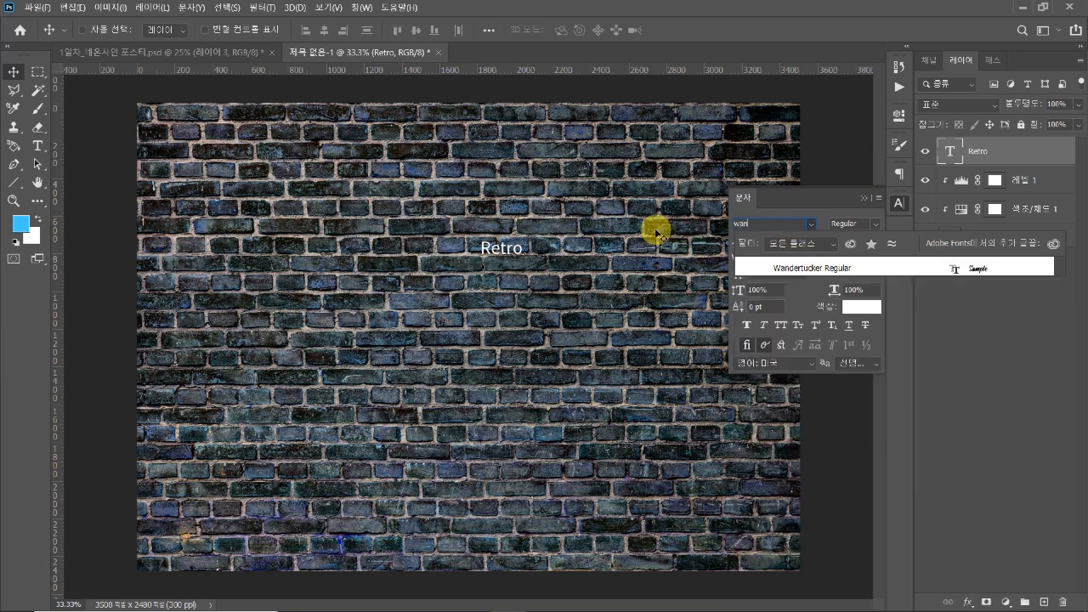
{"action": "left_click", "coordinate": [805, 270]}
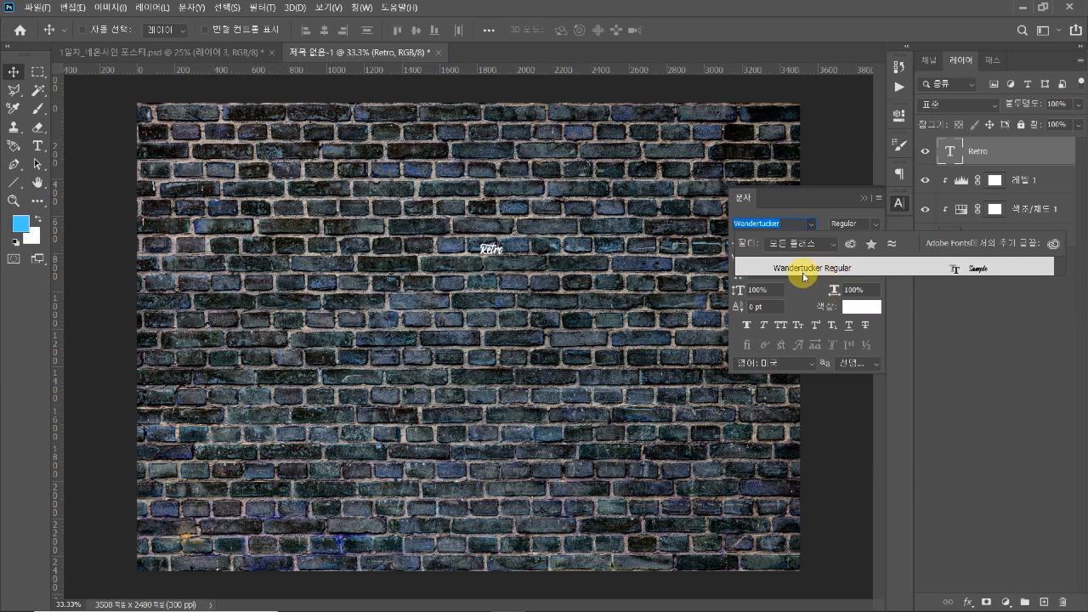
{"action": "left_click", "coordinate": [804, 274]}
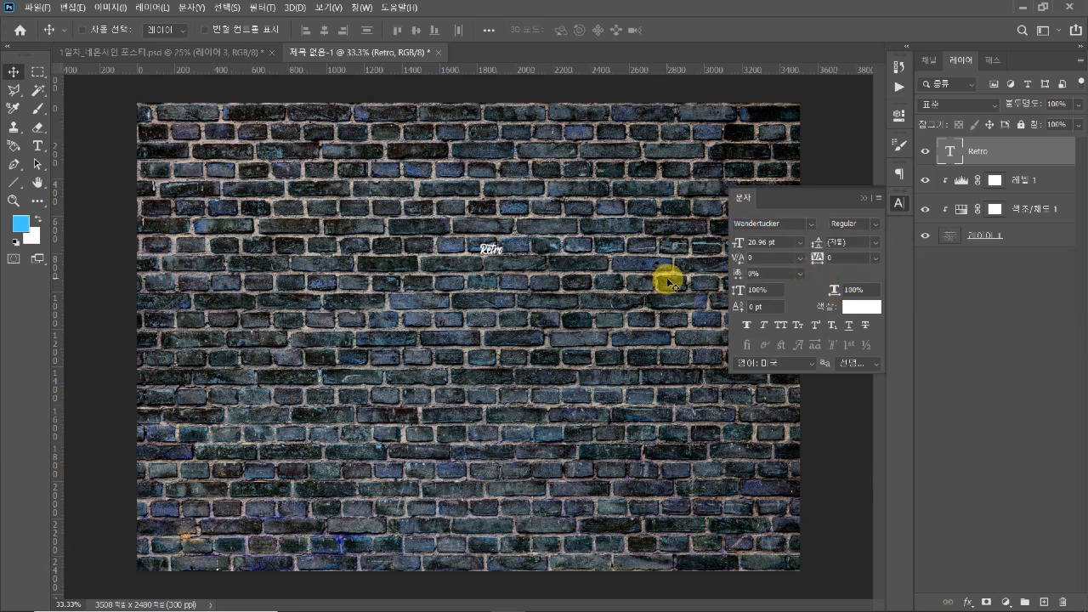
Enlarge the "Retro" text to about 202 pt and position it horizontally centred in the upper half of the brick wall
{"action": "key", "text": "ctrl+t"}
{"action": "left_click_drag", "start_coordinate": [491, 259], "coordinate": [474, 343]}
{"action": "key", "text": "Return"}
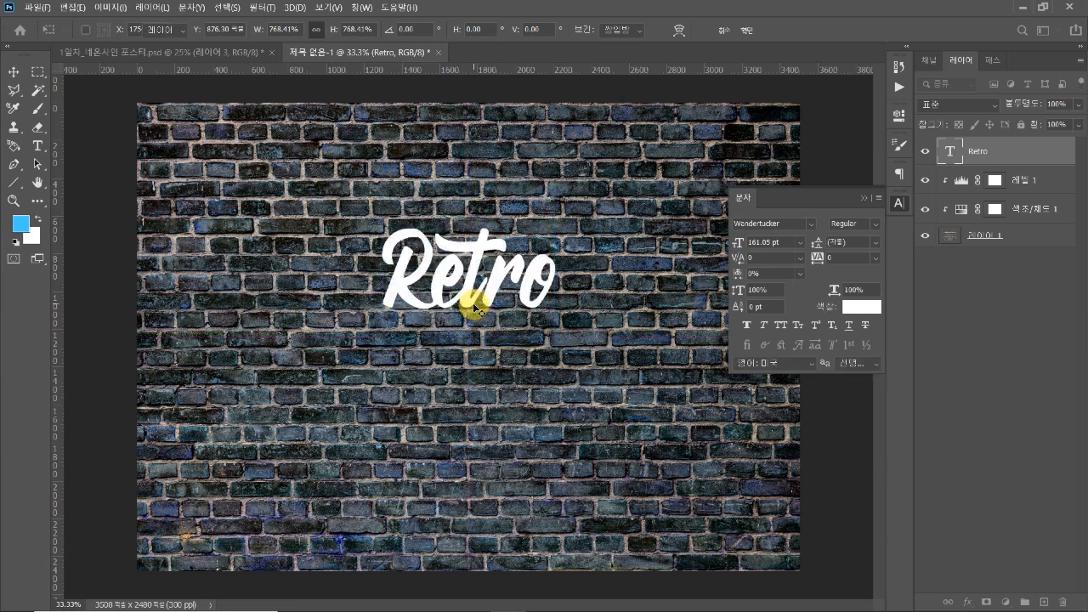
{"action": "left_click", "coordinate": [522, 331]}
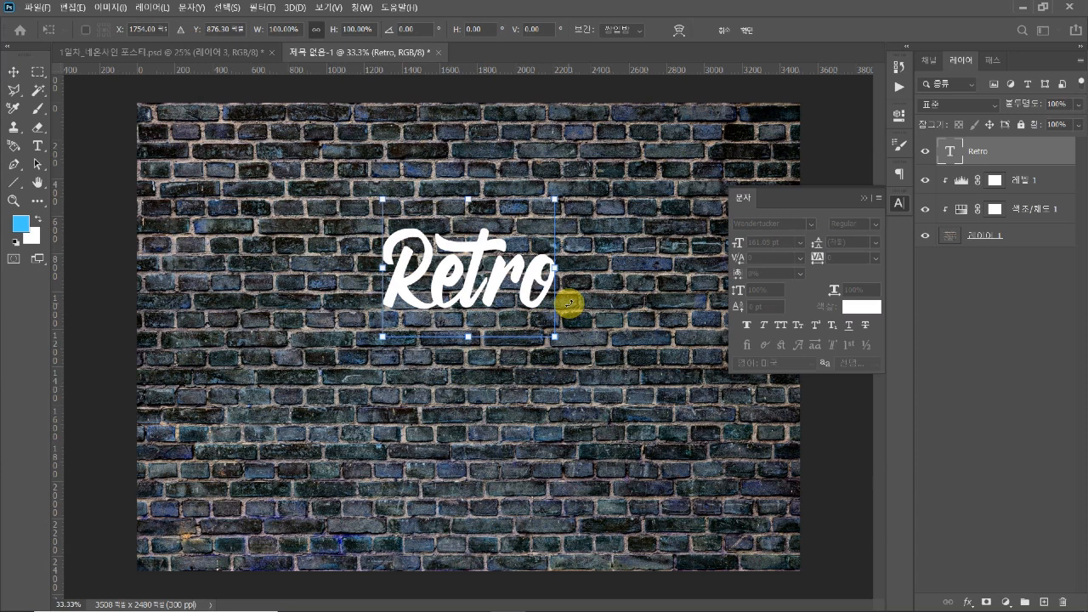
{"action": "left_click_drag", "start_coordinate": [472, 337], "coordinate": [496, 312]}
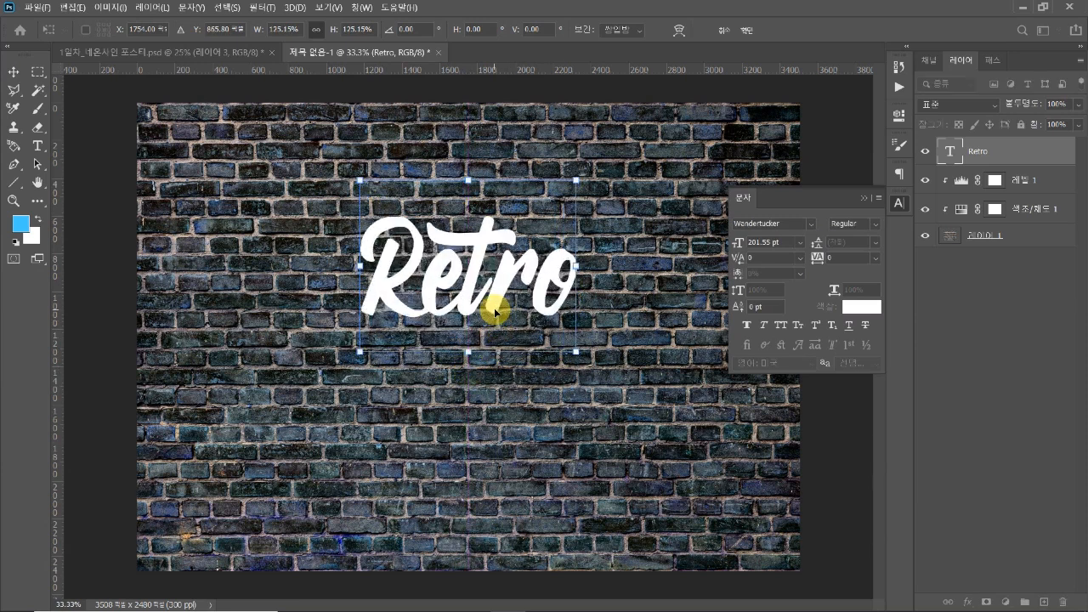
{"action": "key", "text": "Return"}
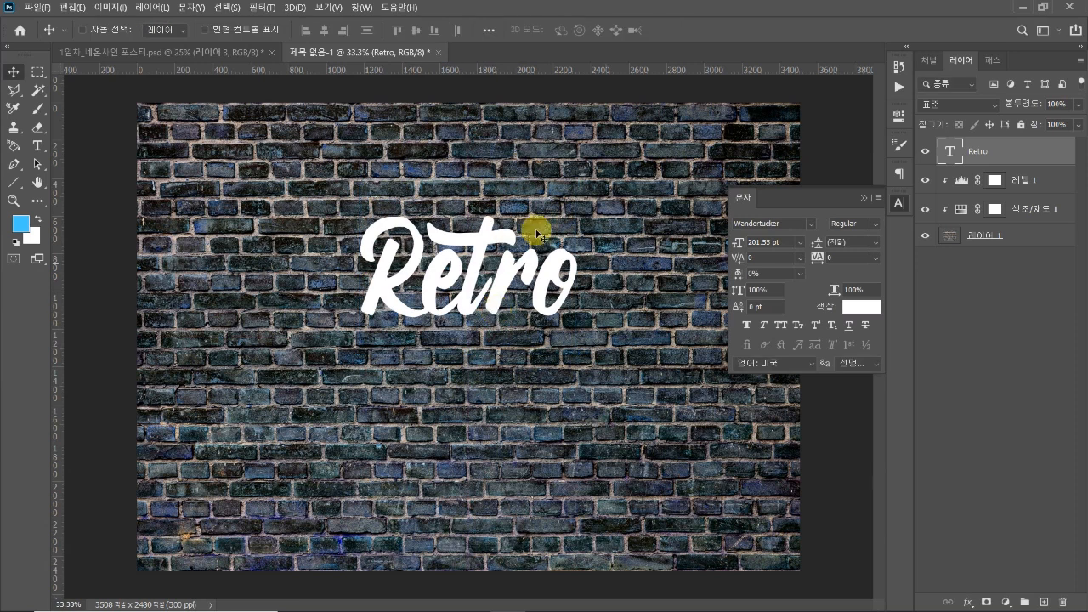
{"action": "left_click", "coordinate": [897, 201]}
{"action": "left_click_drag", "start_coordinate": [433, 275], "coordinate": [441, 273]}
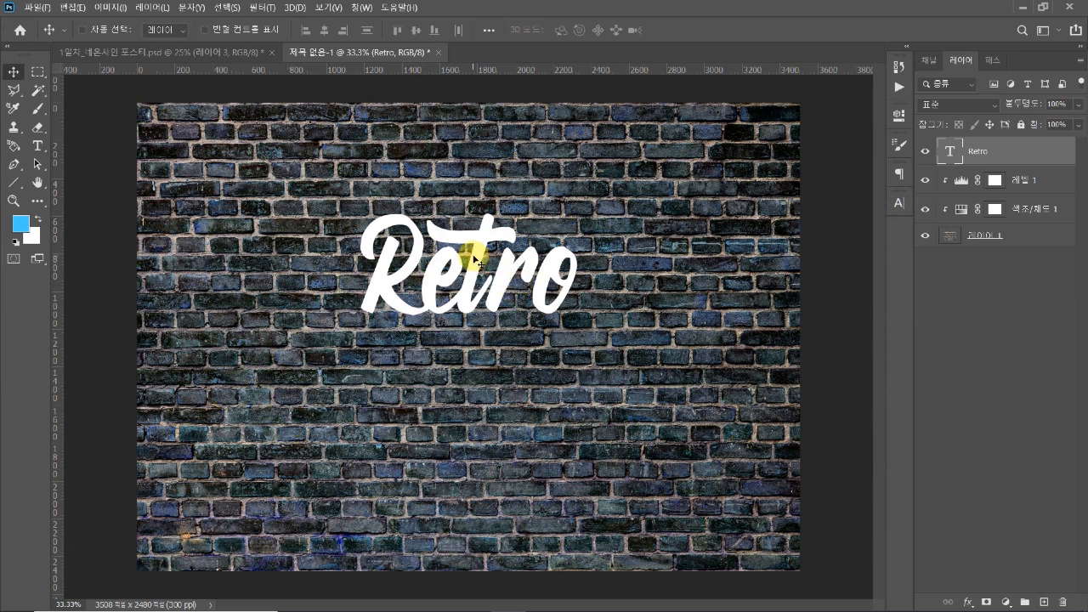
{"action": "mouse_move", "coordinate": [476, 258]}
{"action": "left_mouse_down"}
{"action": "mouse_move", "coordinate": [478, 244]}
{"action": "mouse_move", "coordinate": [477, 254]}
{"action": "left_mouse_up"}
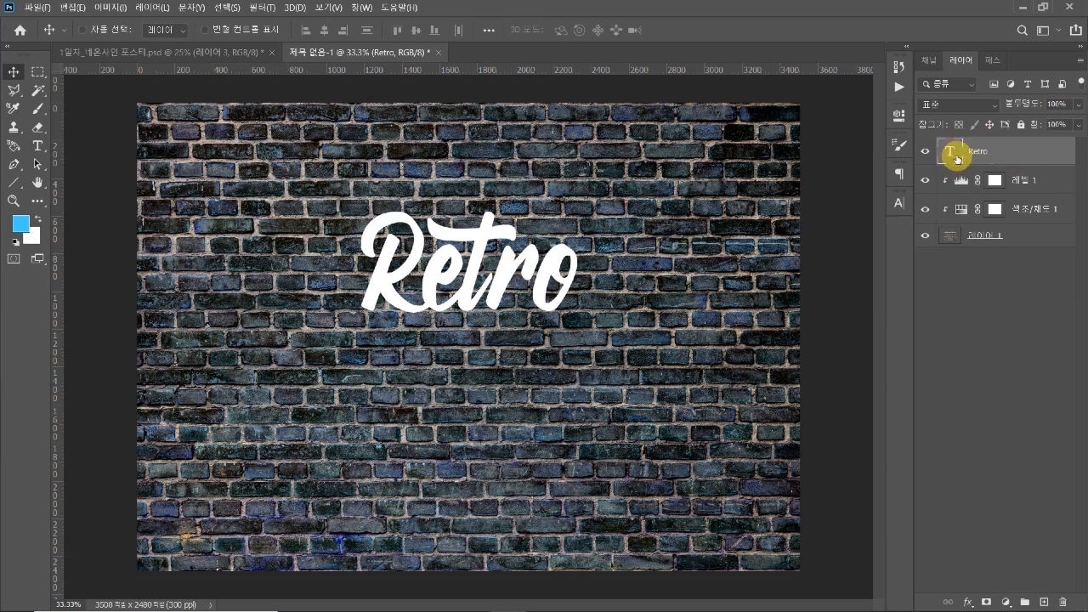
Add an Outer Glow layer effect to the "Retro" text
{"action": "double_click", "coordinate": [1053, 154]}
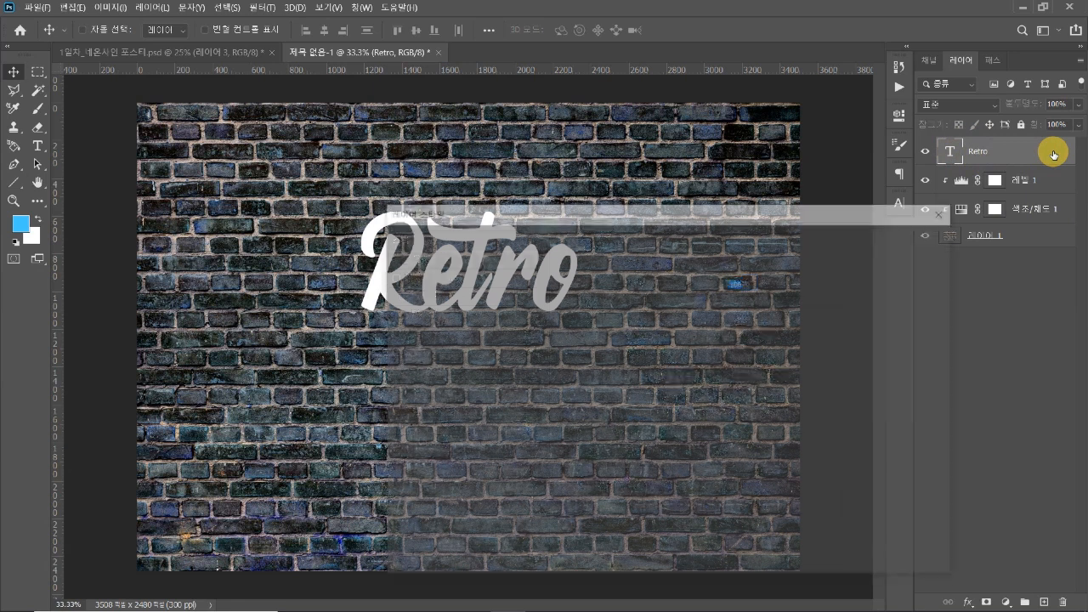
{"action": "left_click_drag", "start_coordinate": [687, 211], "coordinate": [783, 104]}
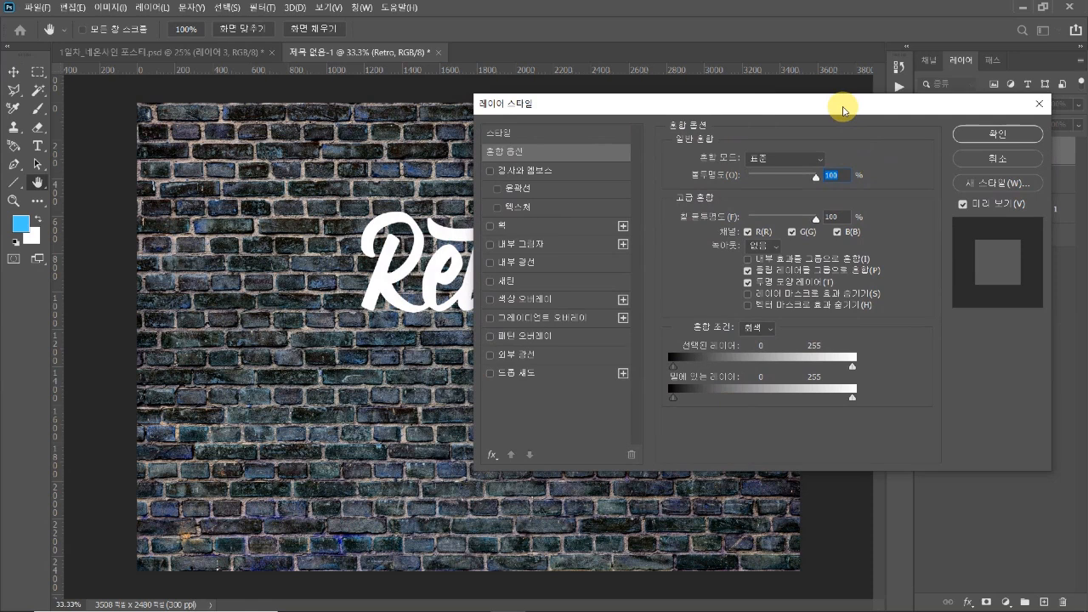
{"action": "left_click_drag", "start_coordinate": [843, 111], "coordinate": [860, 112]}
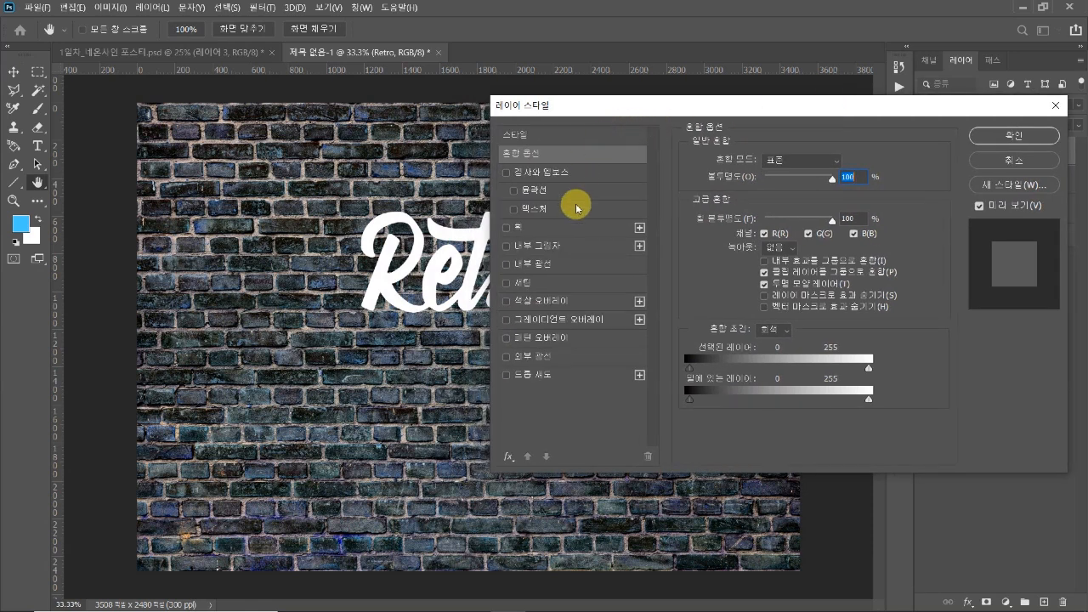
{"action": "left_click", "coordinate": [532, 357]}
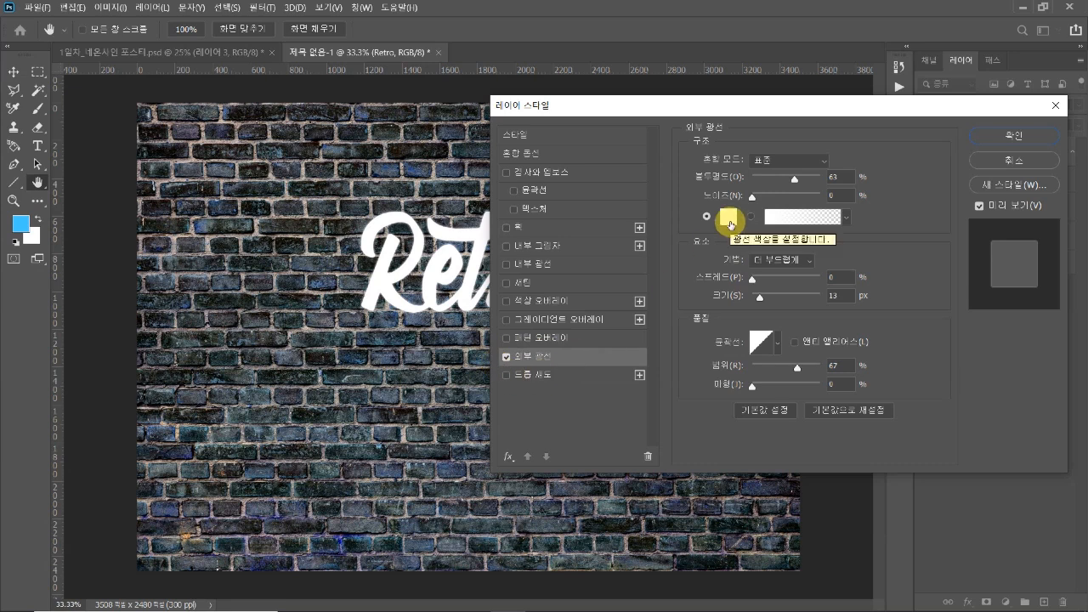
{"action": "left_click", "coordinate": [729, 223]}
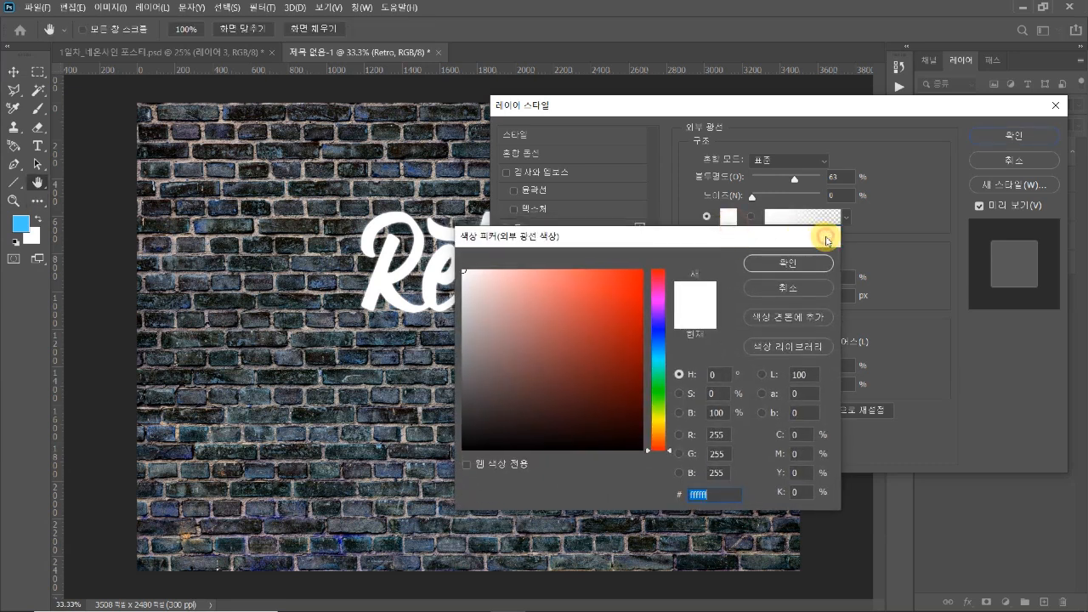
{"action": "left_click", "coordinate": [825, 239]}
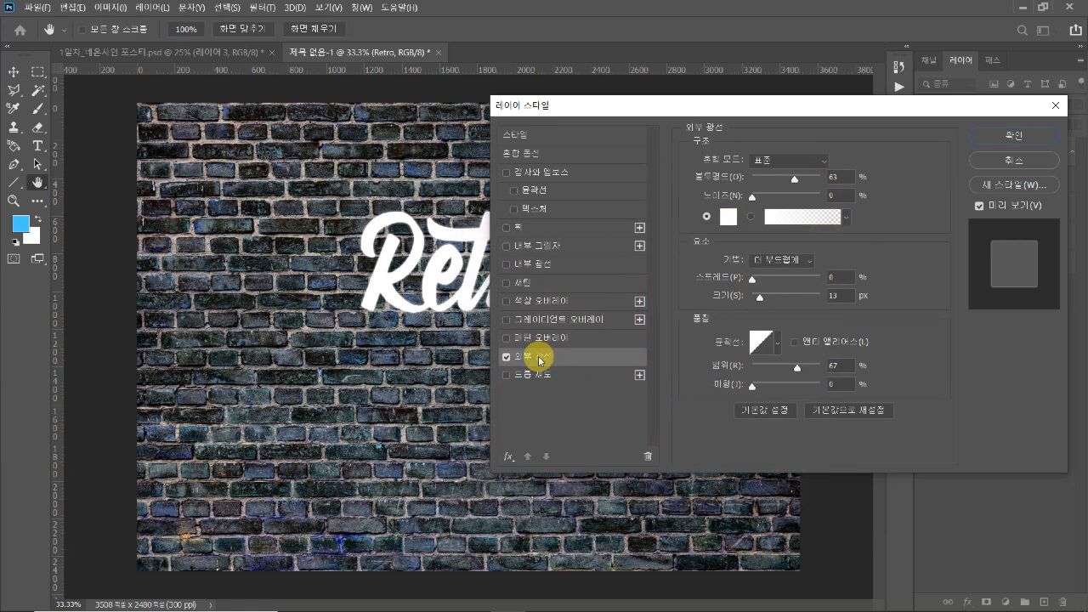
{"action": "left_click", "coordinate": [506, 357]}
{"action": "left_click", "coordinate": [506, 357]}
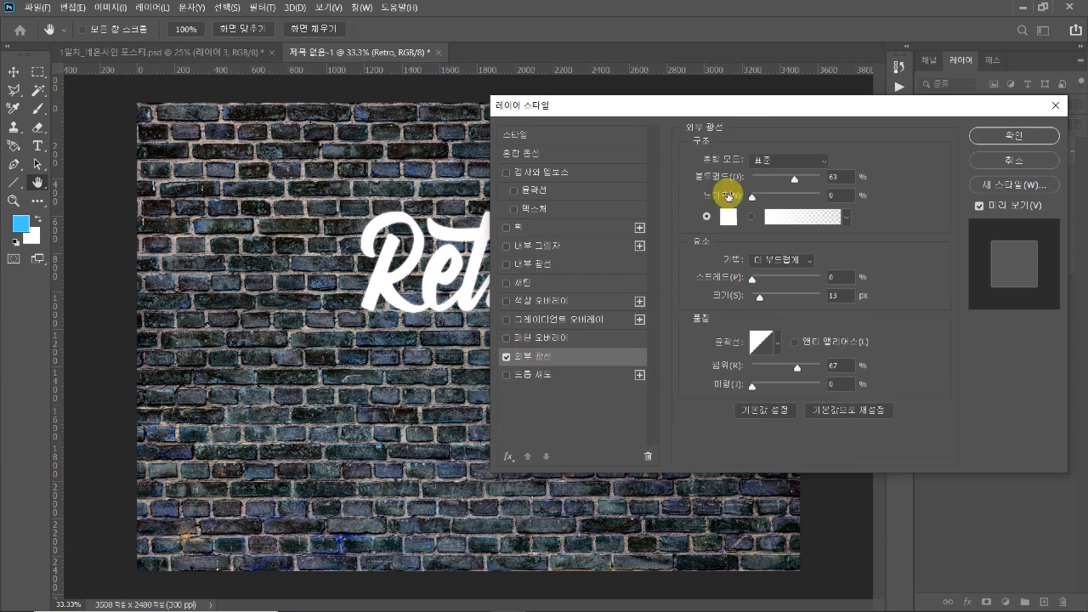
Set the outer glow's opacity to 100% and its colour to magenta #ff00d2
{"action": "left_click_drag", "start_coordinate": [796, 180], "coordinate": [833, 175]}
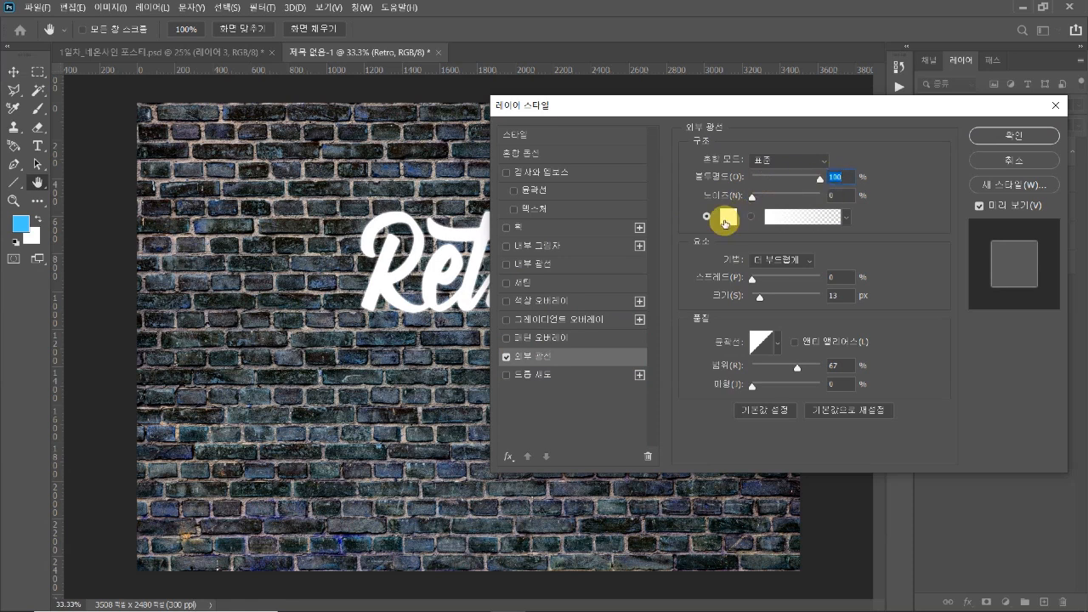
{"action": "left_click_drag", "start_coordinate": [745, 106], "coordinate": [746, 118]}
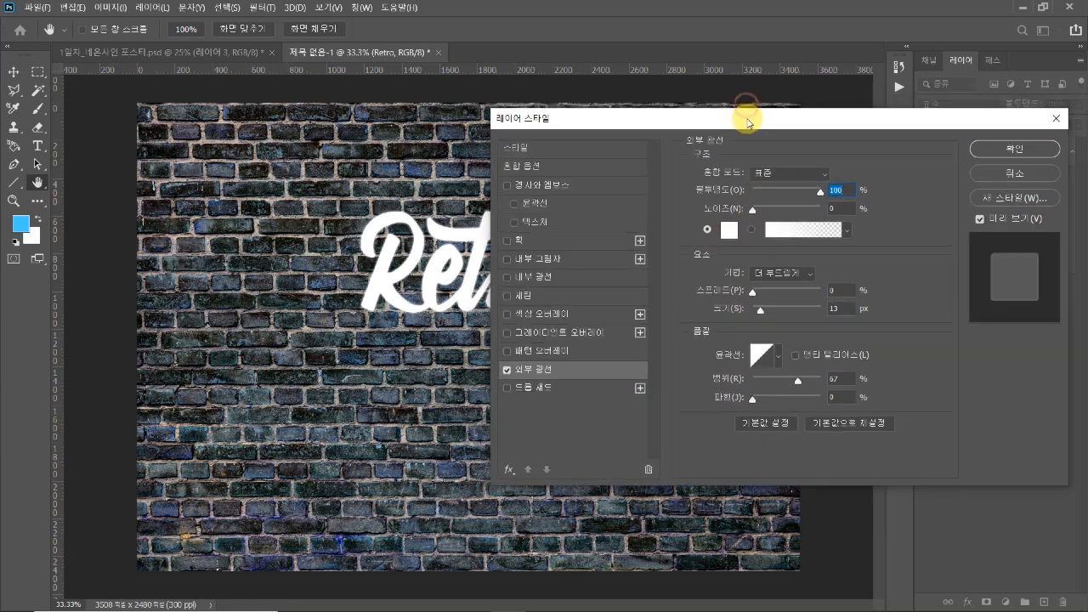
{"action": "left_click", "coordinate": [732, 231]}
{"action": "left_click_drag", "start_coordinate": [658, 239], "coordinate": [697, 274]}
{"action": "left_click", "coordinate": [694, 338]}
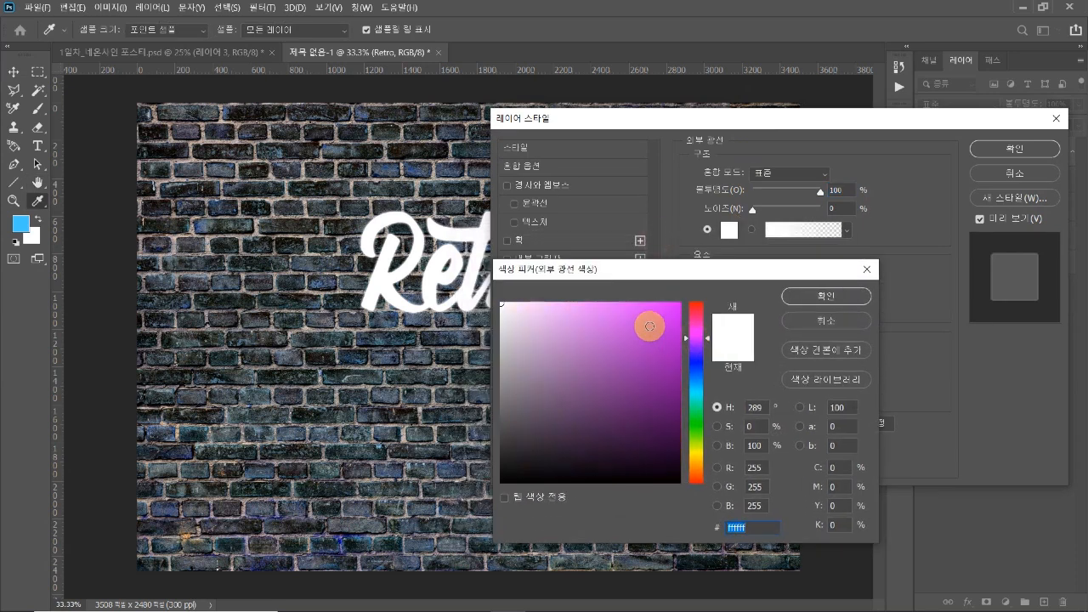
{"action": "left_click", "coordinate": [681, 296]}
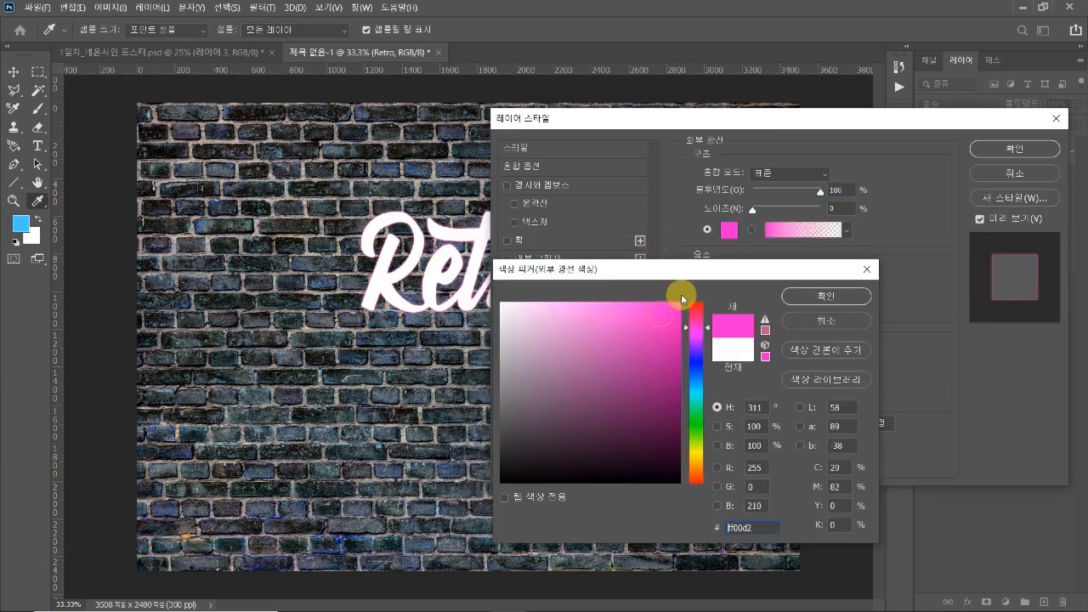
{"action": "left_click", "coordinate": [802, 296]}
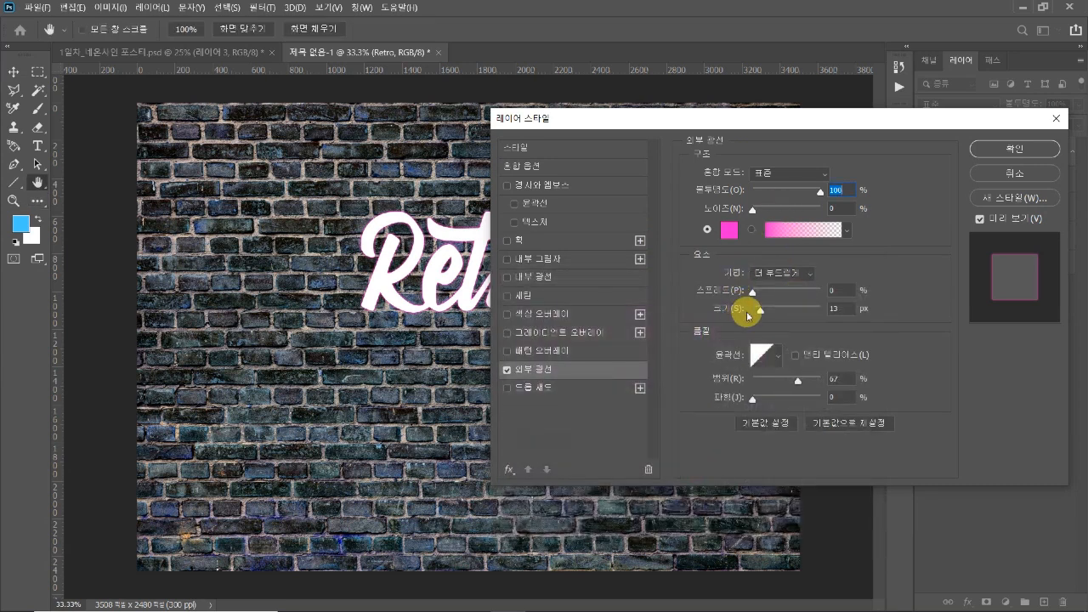
Increase the outer glow's size to 250 px and set its range to 65%
{"action": "left_click_drag", "start_coordinate": [760, 310], "coordinate": [788, 317]}
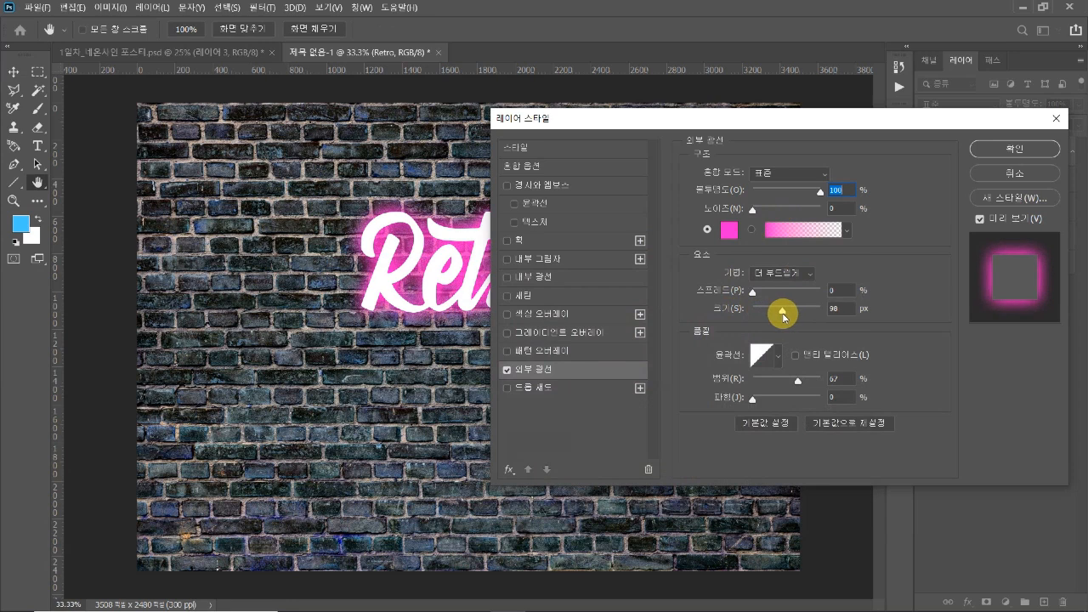
{"action": "left_click_drag", "start_coordinate": [786, 113], "coordinate": [869, 81]}
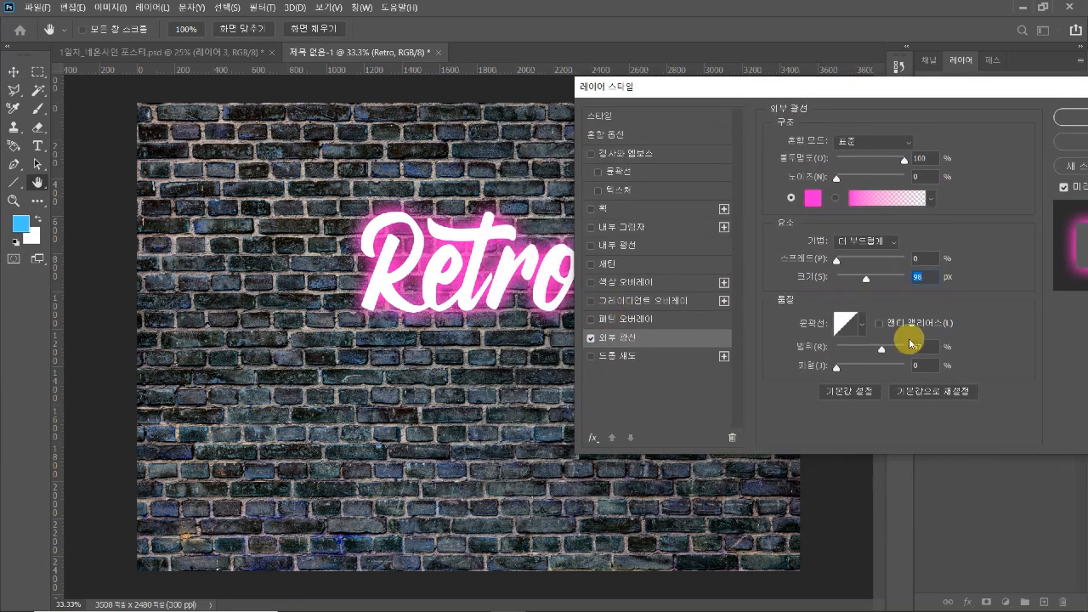
{"action": "left_click_drag", "start_coordinate": [866, 281], "coordinate": [903, 284]}
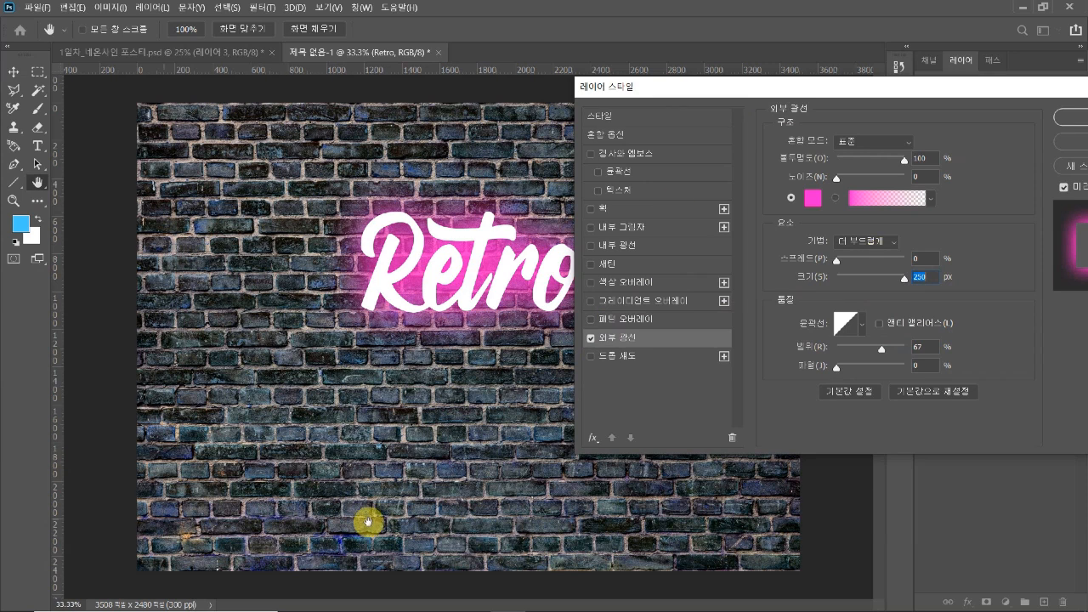
{"action": "left_click", "coordinate": [926, 276]}
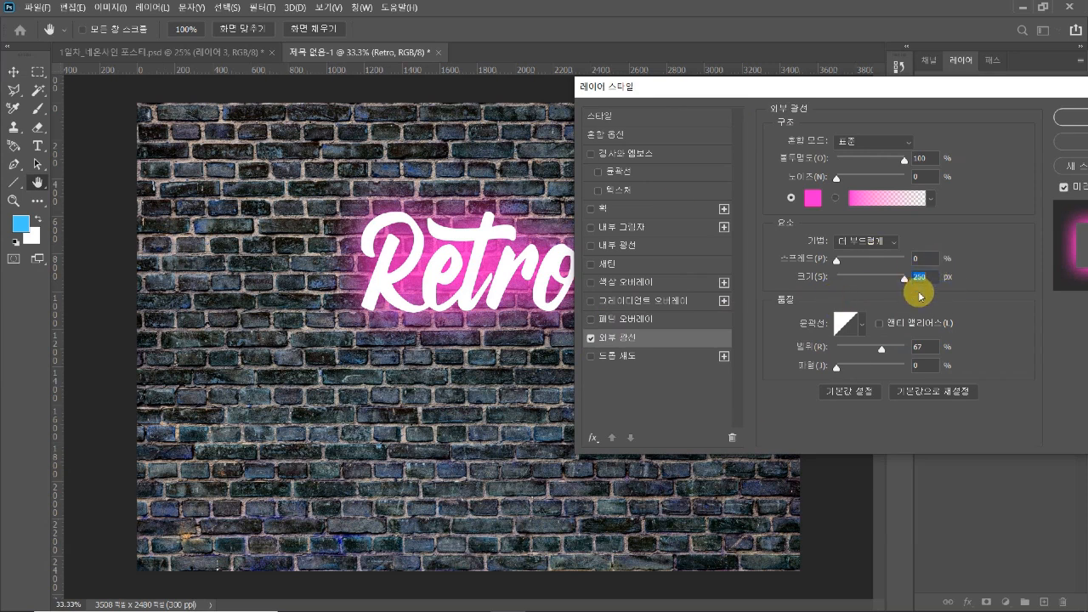
{"action": "left_click_drag", "start_coordinate": [882, 347], "coordinate": [879, 350]}
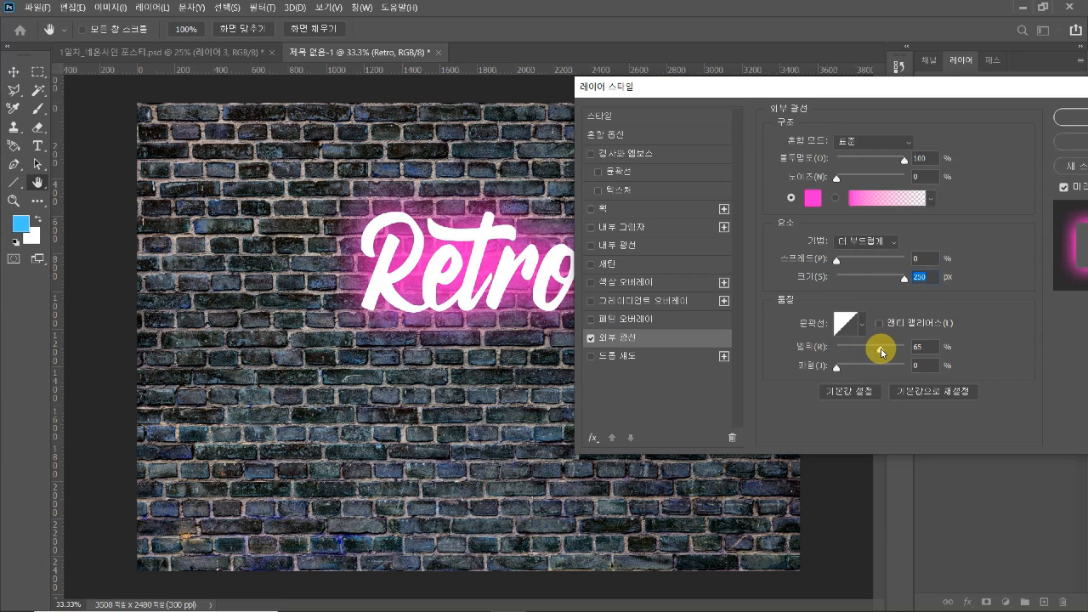
Reduce the outer glow's opacity to 60% and apply the layer style to the "Retro" text
{"action": "left_click_drag", "start_coordinate": [901, 88], "coordinate": [899, 131]}
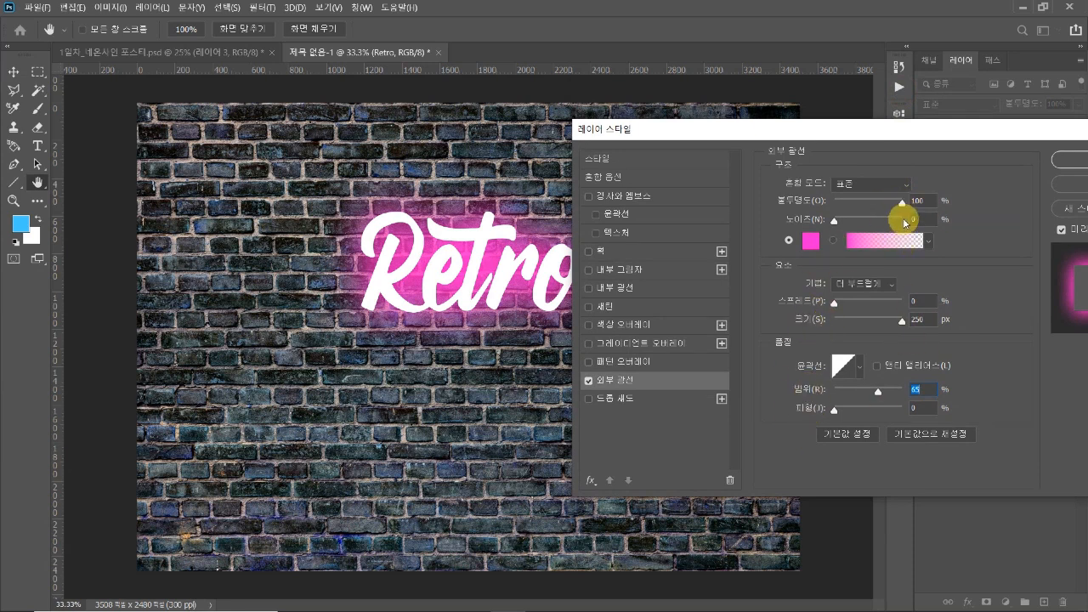
{"action": "left_click_drag", "start_coordinate": [903, 206], "coordinate": [882, 204]}
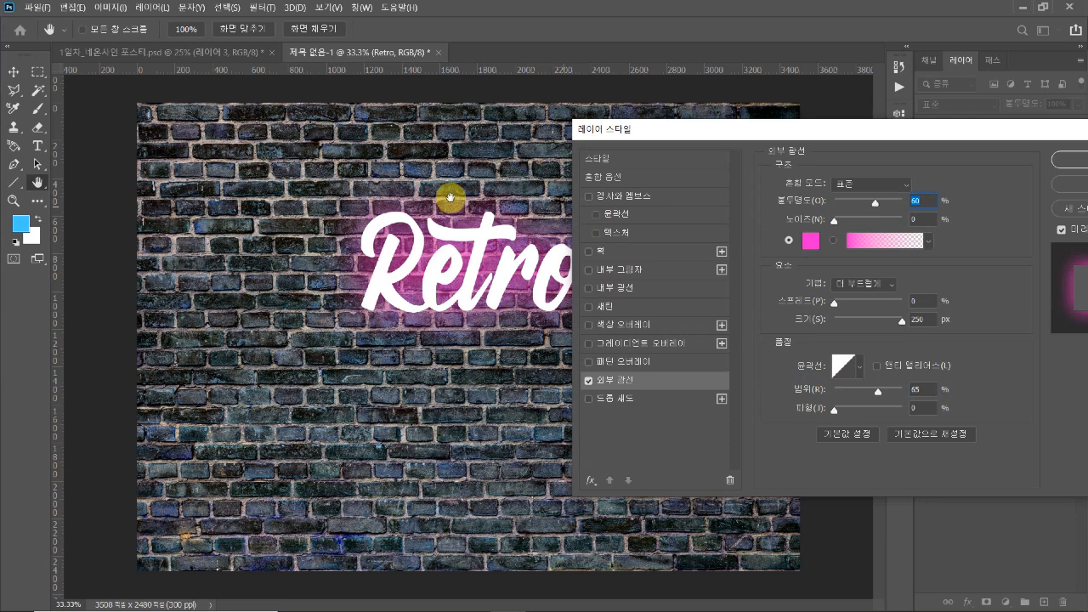
{"action": "left_click_drag", "start_coordinate": [782, 134], "coordinate": [725, 154]}
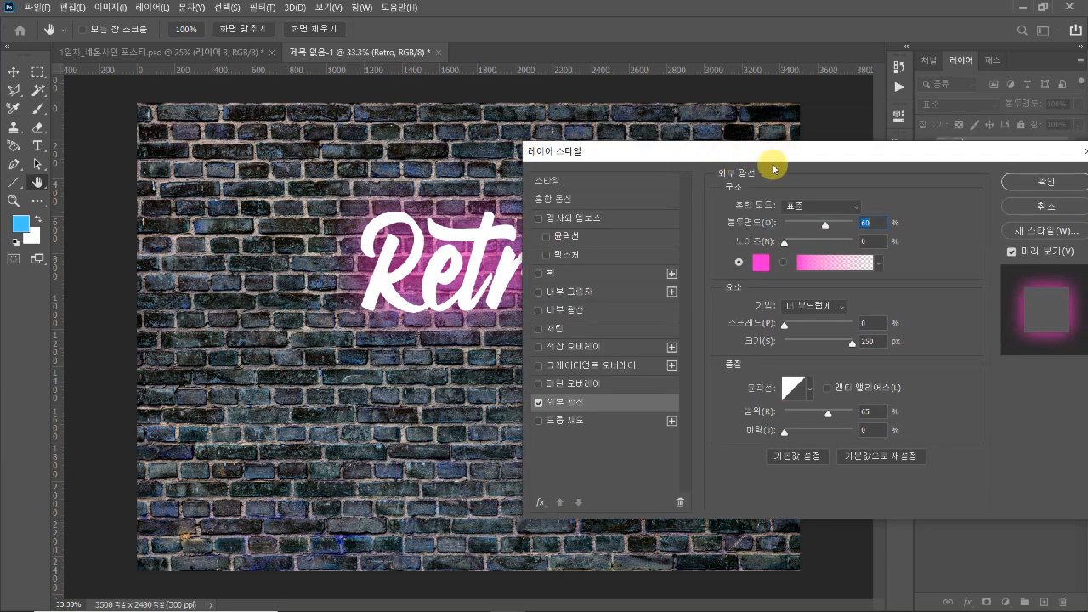
{"action": "left_click", "coordinate": [1075, 183]}
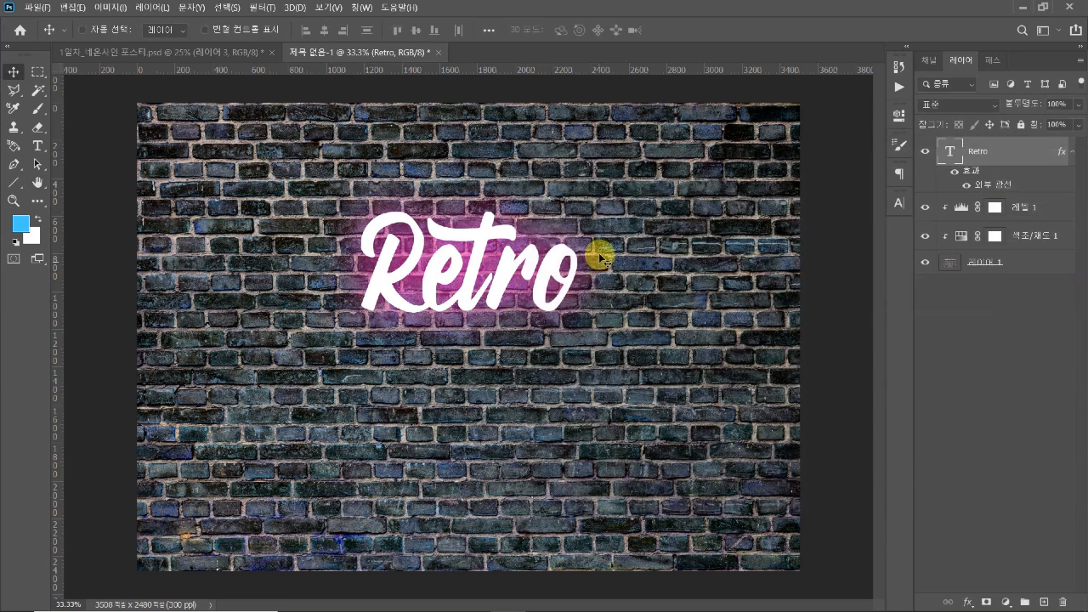
{"action": "key", "text": "ctrl+plus"}
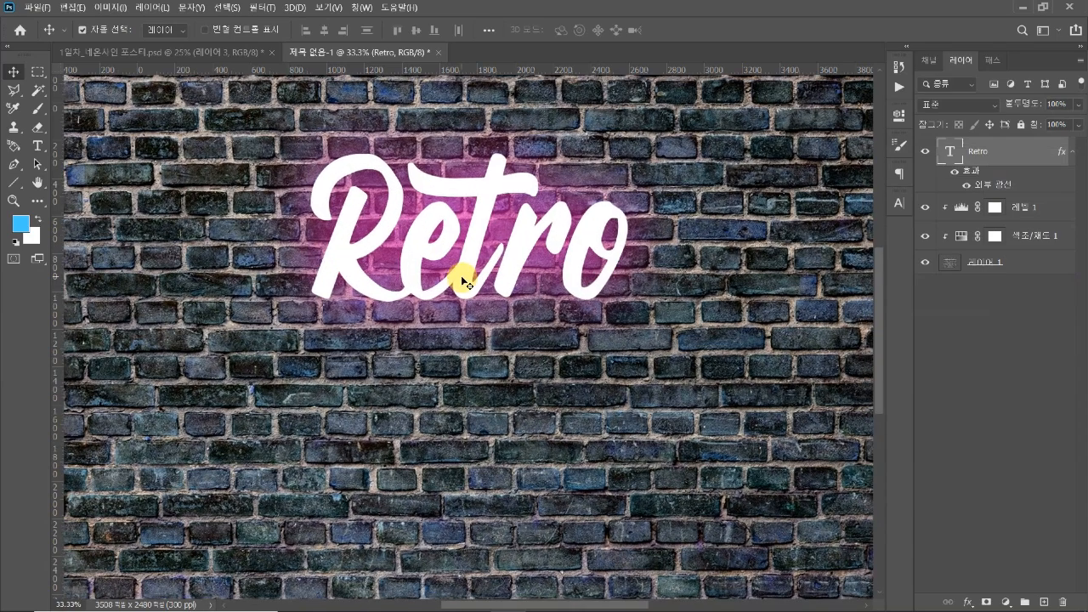
{"action": "left_click_drag", "start_coordinate": [437, 250], "coordinate": [517, 340]}
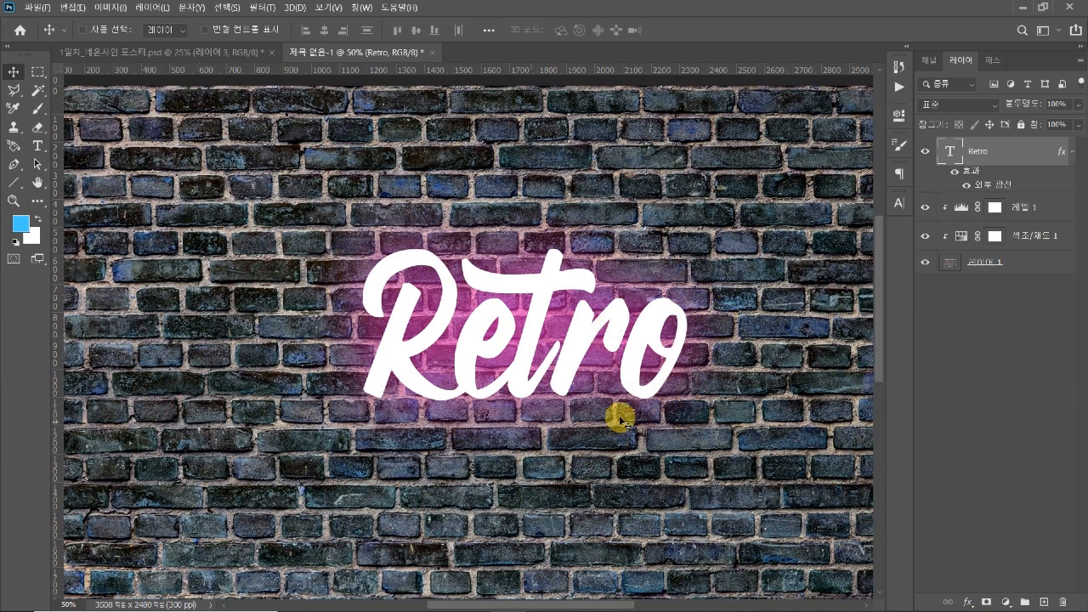
{"action": "key", "text": "ctrl+minus"}
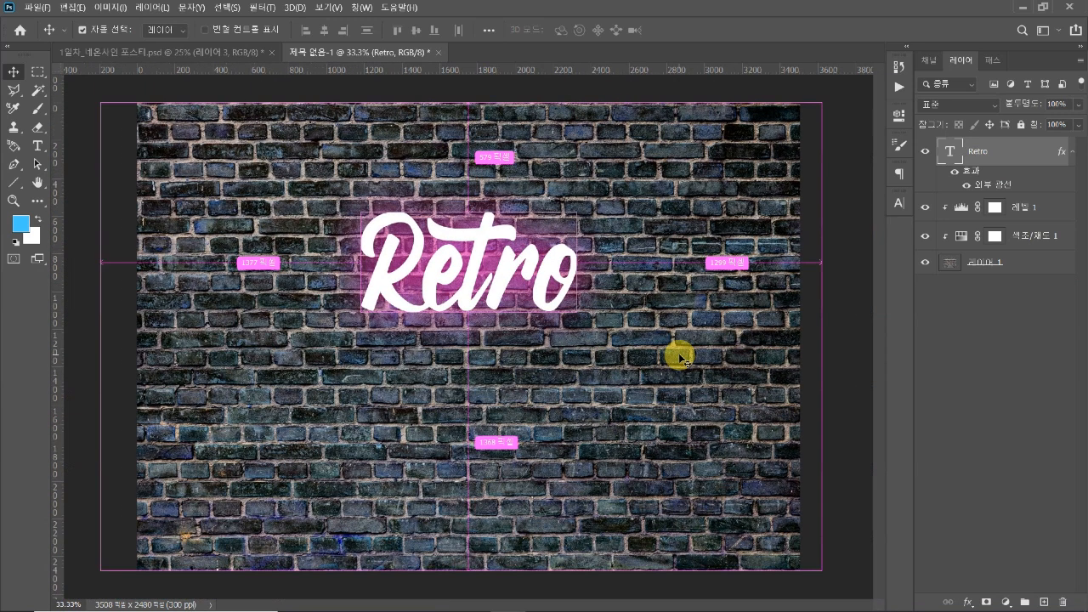
Examine the pink glow around "Retro" in the finished neon poster and review the outer glow settings in the working document
{"action": "left_click", "coordinate": [158, 51]}
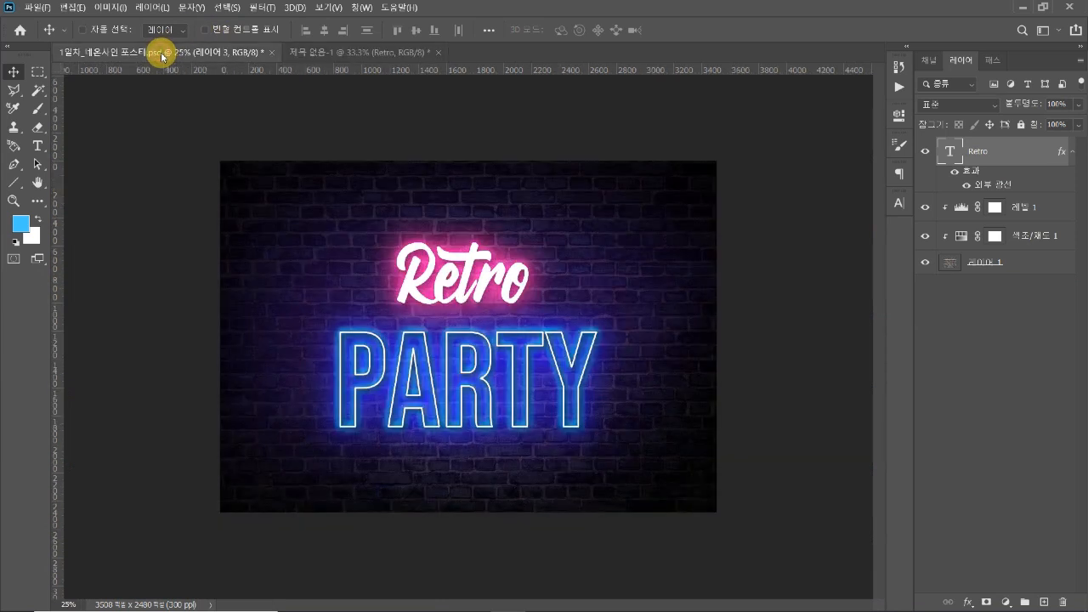
{"action": "key", "text": "ctrl+plus"}
{"action": "key", "text": "ctrl+plus"}
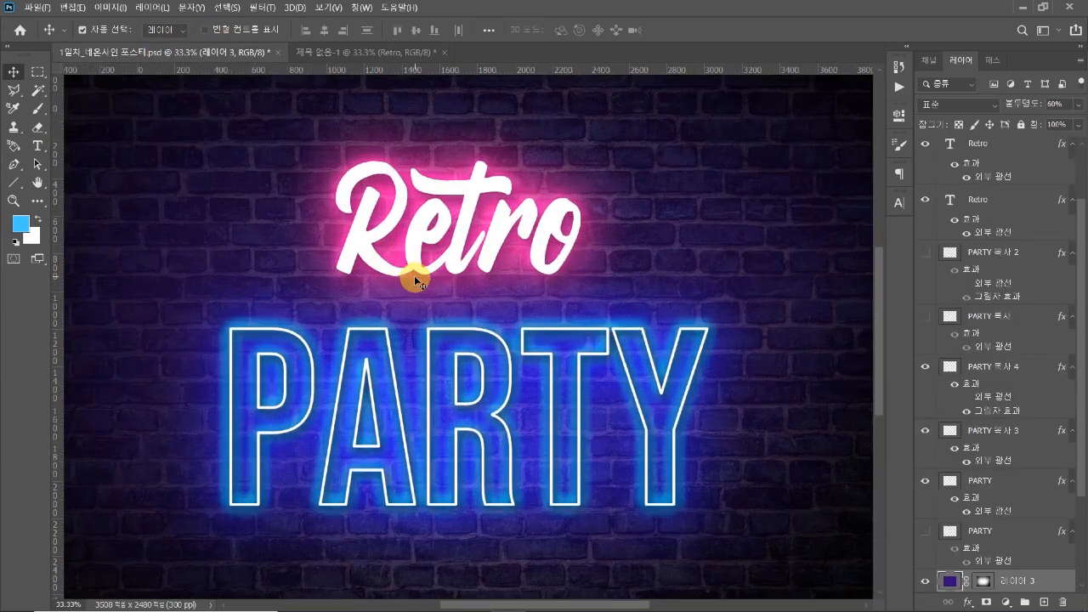
{"action": "scroll", "coordinate": [414, 275], "scroll_direction": "up", "scroll_amount": 2}
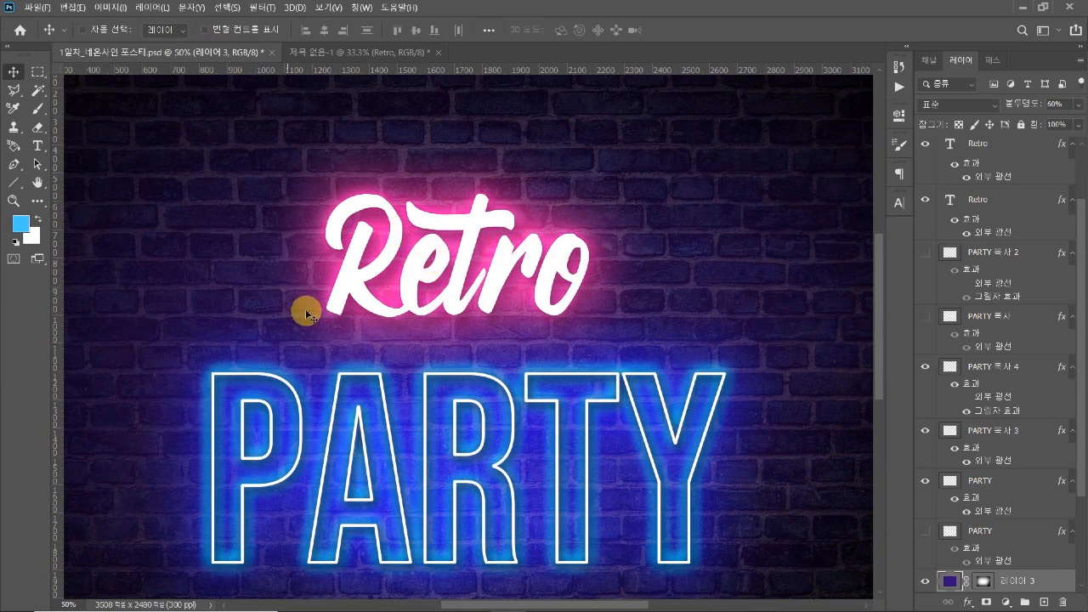
{"action": "key", "text": "ctrl"}
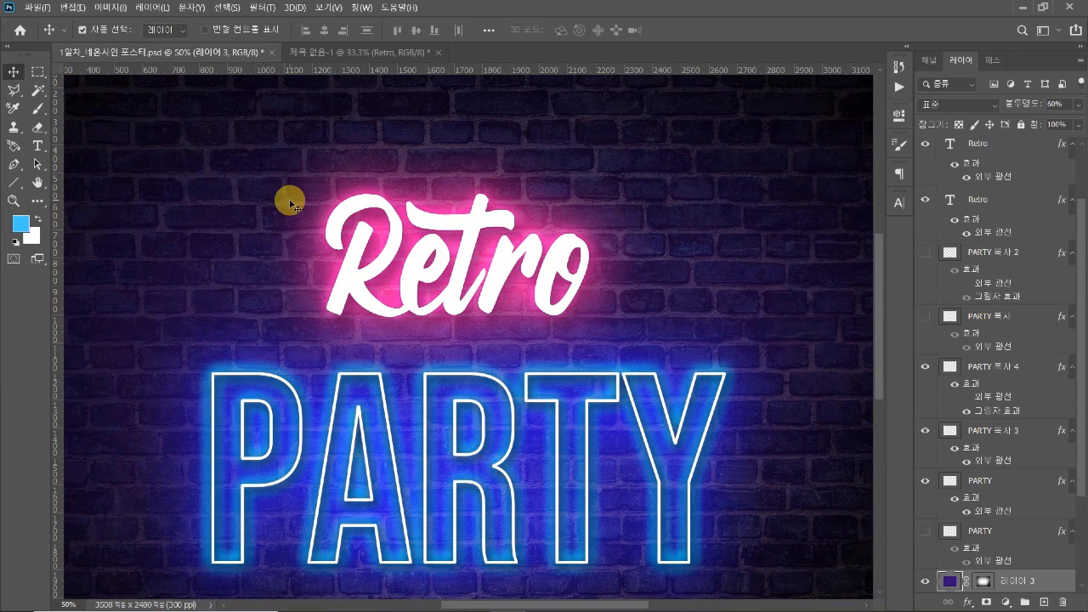
{"action": "key", "text": "ctrl+plus"}
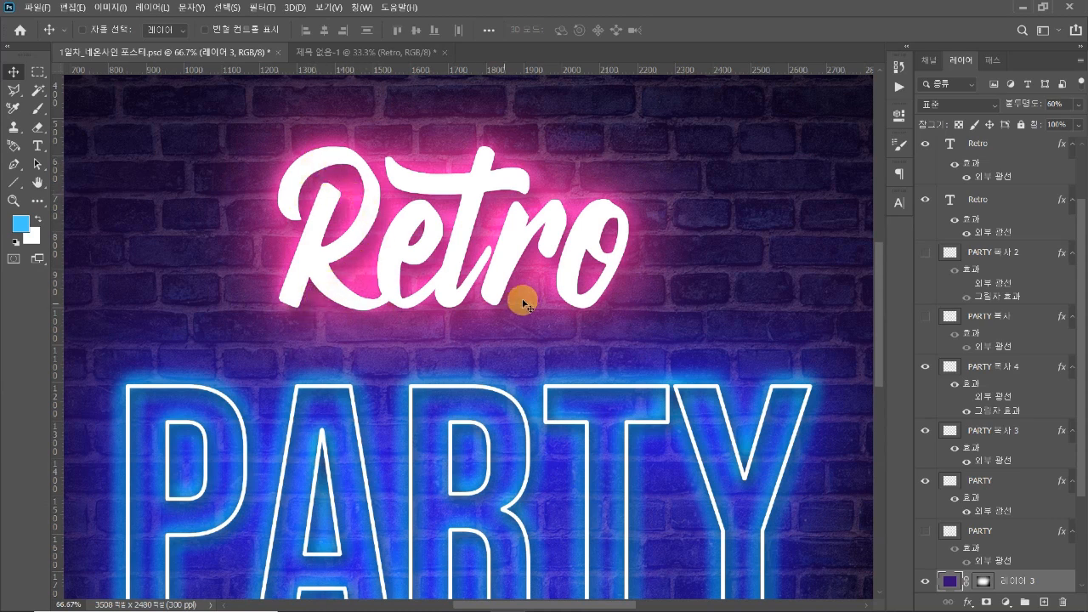
{"action": "scroll", "coordinate": [542, 277], "scroll_direction": "down", "scroll_amount": 1}
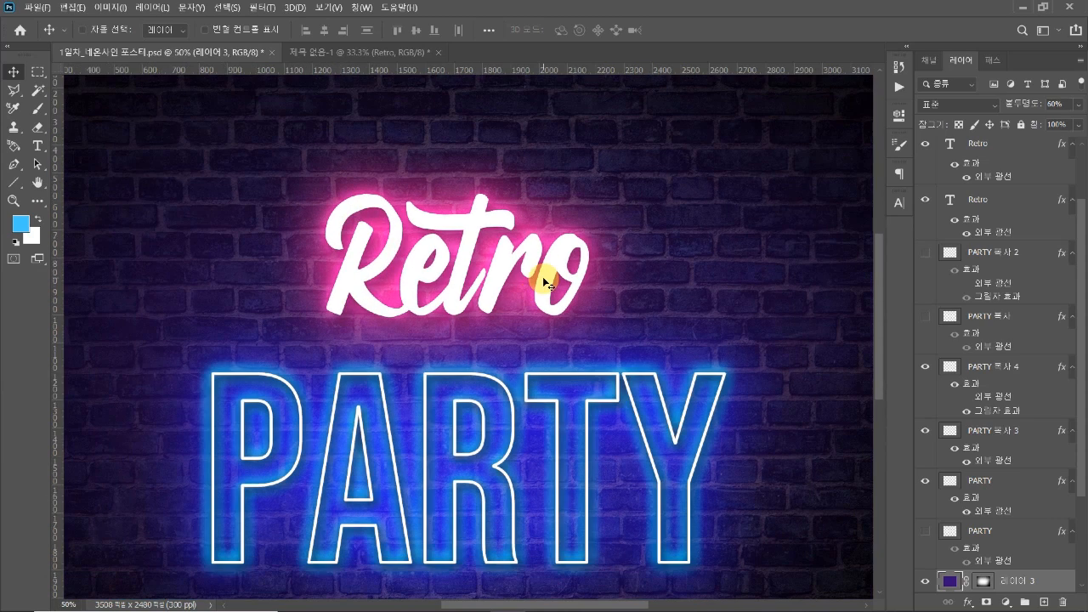
{"action": "left_click", "coordinate": [337, 56]}
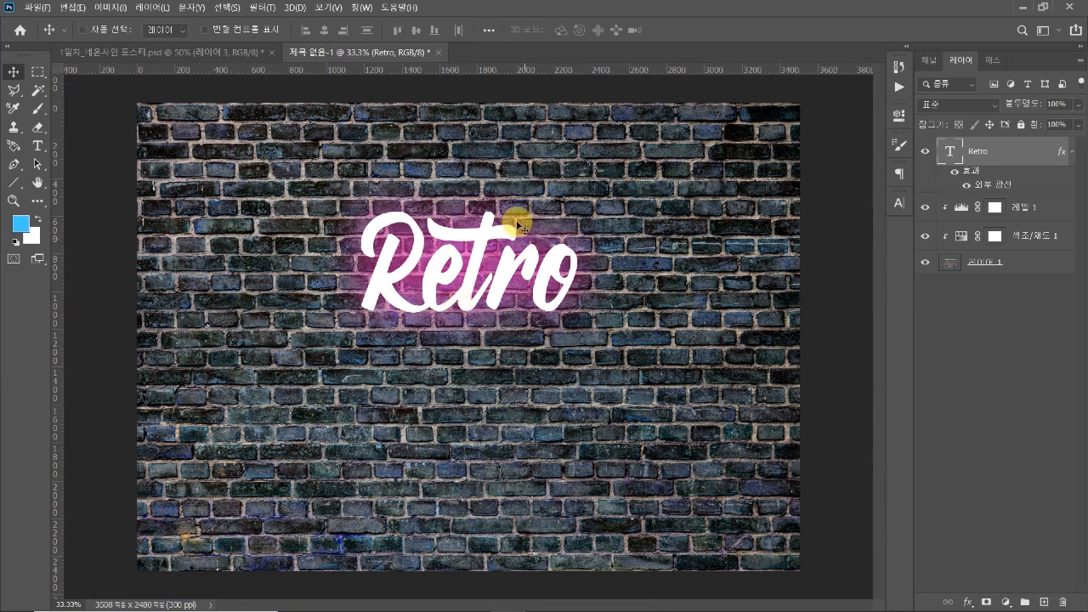
{"action": "double_click", "coordinate": [994, 189]}
{"action": "left_click_drag", "start_coordinate": [927, 145], "coordinate": [799, 147]}
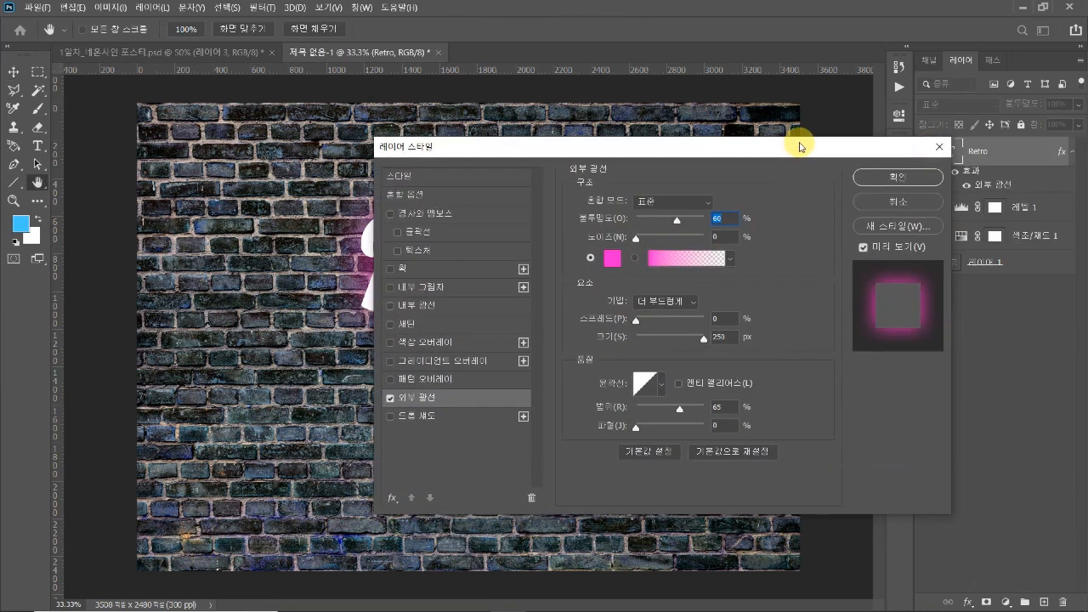
{"action": "left_click", "coordinate": [941, 151]}
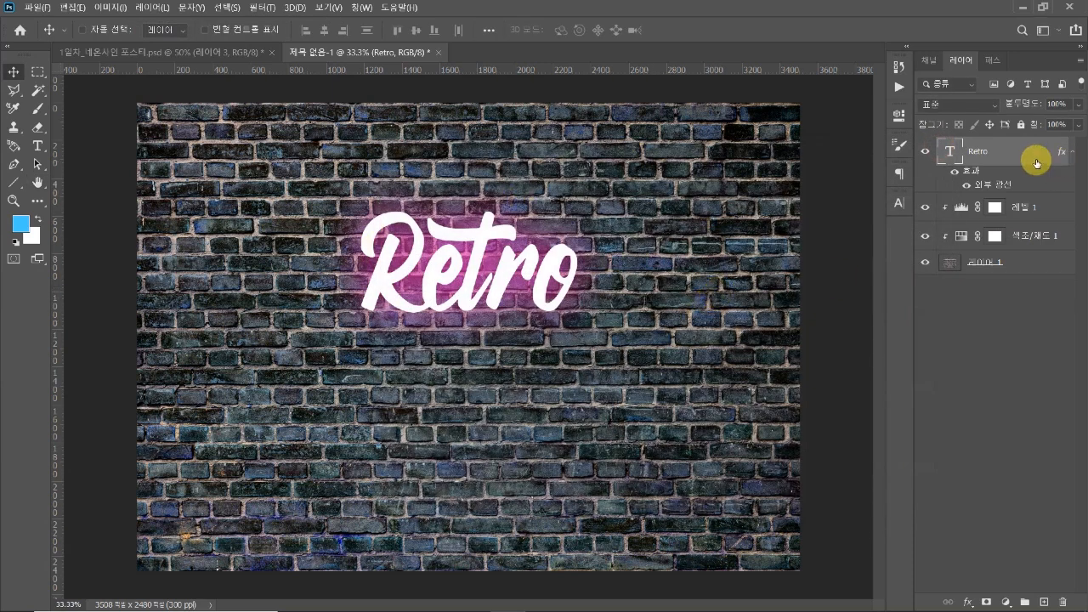
Duplicate the glowing "Retro" text layer
{"action": "key", "text": "ctrl+j"}
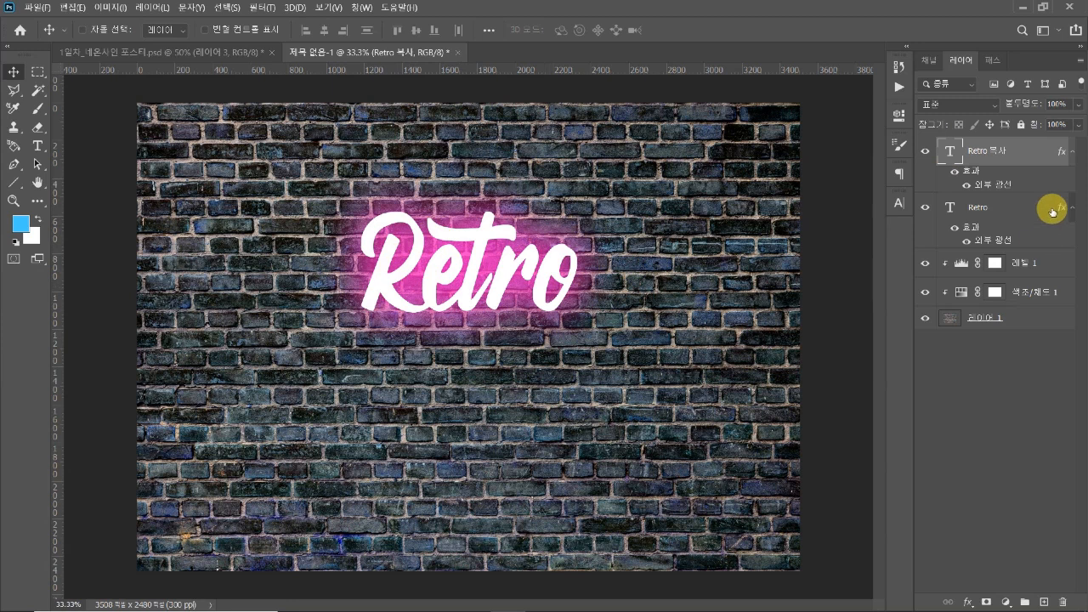
{"action": "left_click", "coordinate": [1001, 215]}
{"action": "left_click", "coordinate": [1004, 158]}
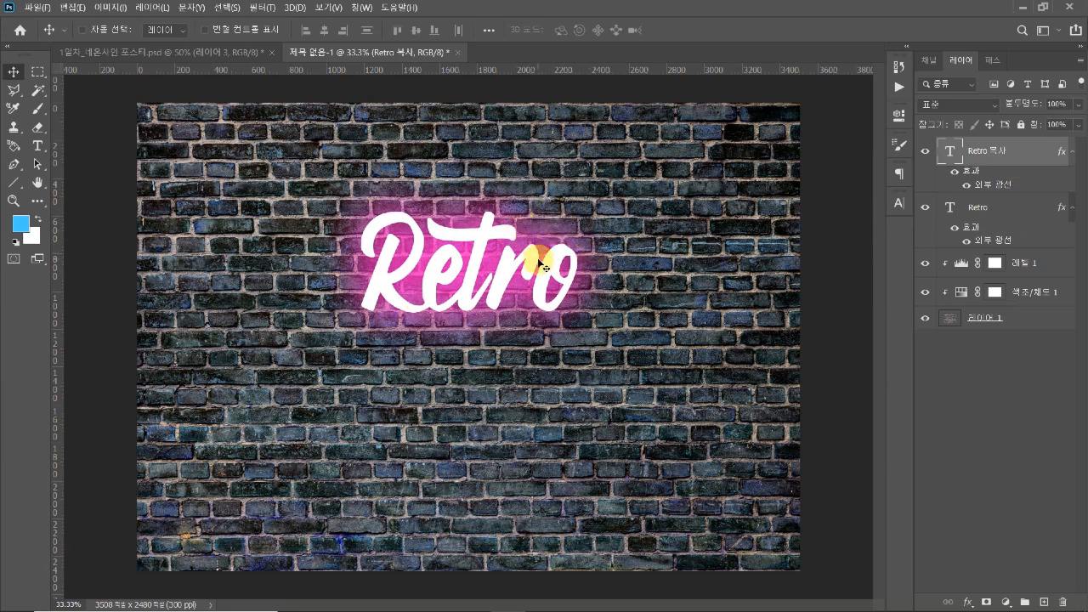
Set the duplicate's outer glow to a size of 59 px and an opacity of 79%, and apply the layer style
{"action": "key", "text": "ctrl+plus"}
{"action": "double_click", "coordinate": [989, 191]}
{"action": "left_click_drag", "start_coordinate": [731, 150], "coordinate": [892, 93]}
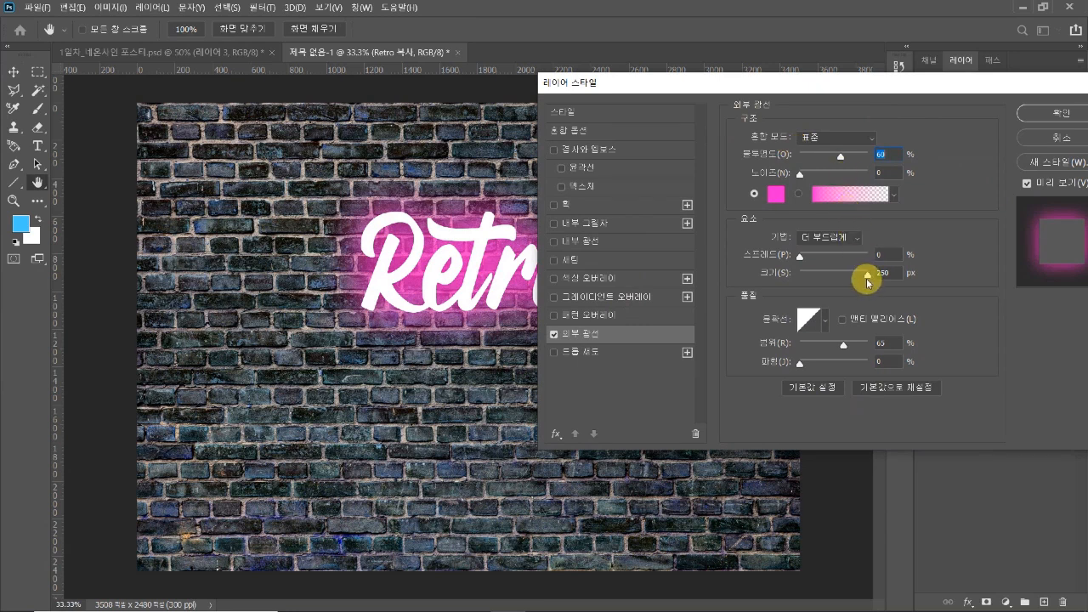
{"action": "left_click_drag", "start_coordinate": [868, 278], "coordinate": [822, 281]}
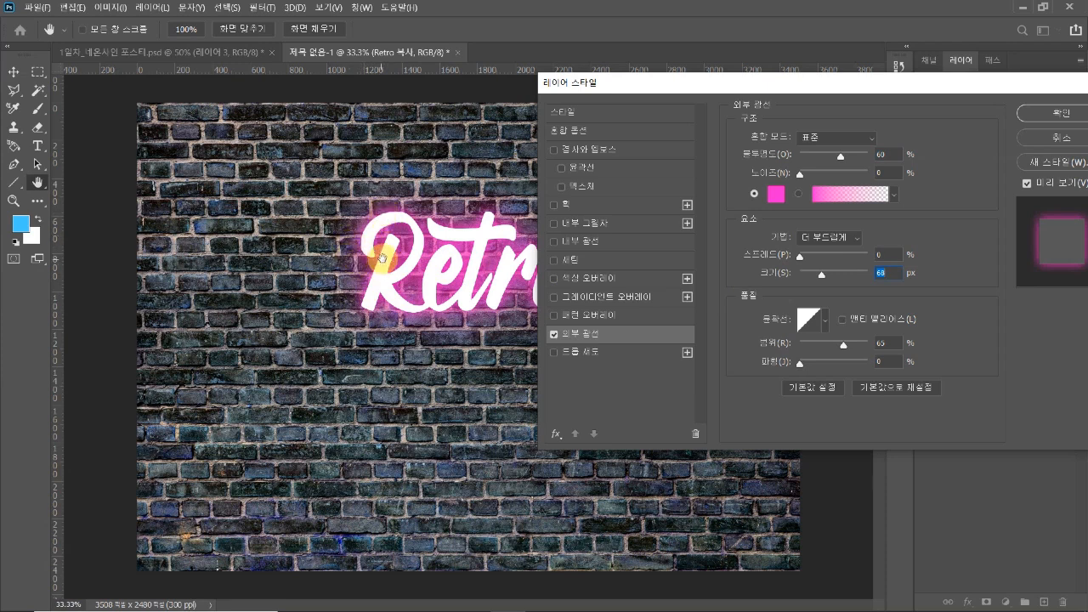
{"action": "mouse_move", "coordinate": [824, 278]}
{"action": "left_mouse_down"}
{"action": "mouse_move", "coordinate": [867, 283]}
{"action": "mouse_move", "coordinate": [804, 274]}
{"action": "mouse_move", "coordinate": [820, 278]}
{"action": "left_mouse_up"}
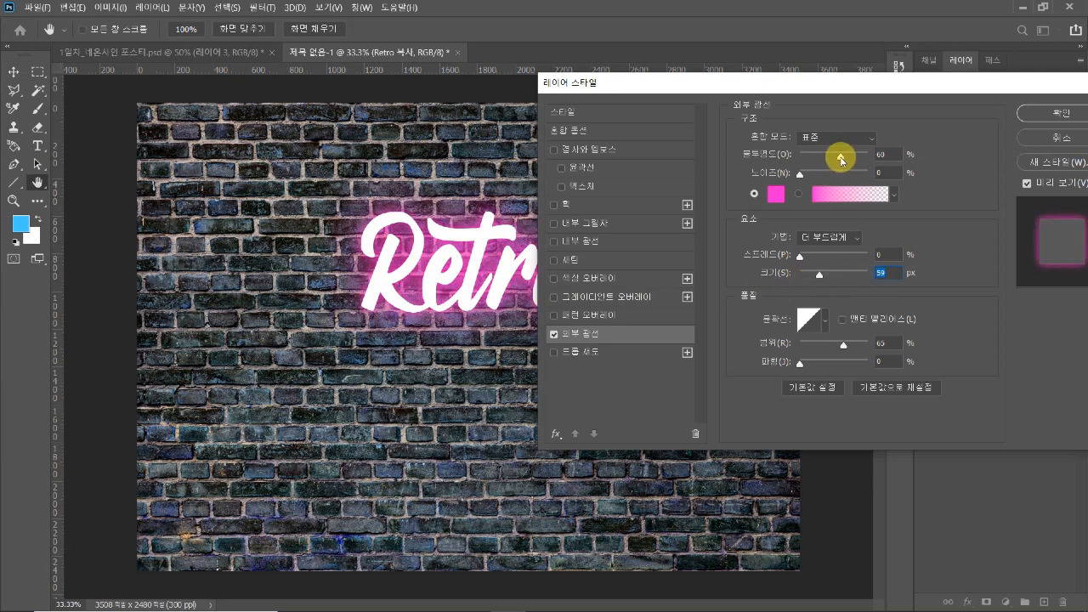
{"action": "left_click_drag", "start_coordinate": [842, 160], "coordinate": [851, 159]}
{"action": "left_click_drag", "start_coordinate": [848, 82], "coordinate": [915, 78]}
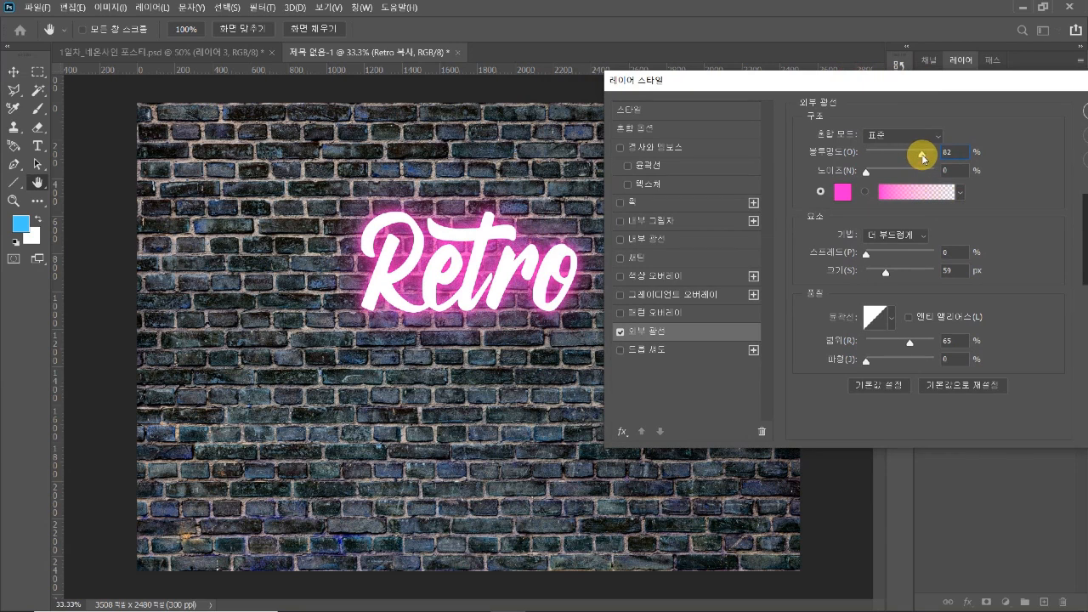
{"action": "left_click_drag", "start_coordinate": [913, 85], "coordinate": [780, 197]}
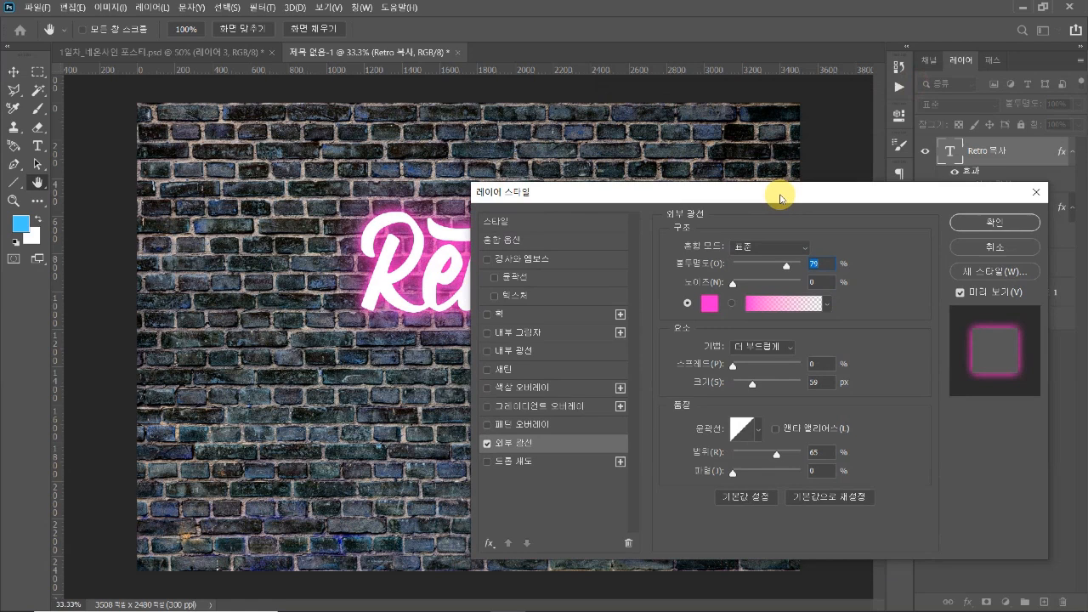
{"action": "left_click", "coordinate": [975, 224]}
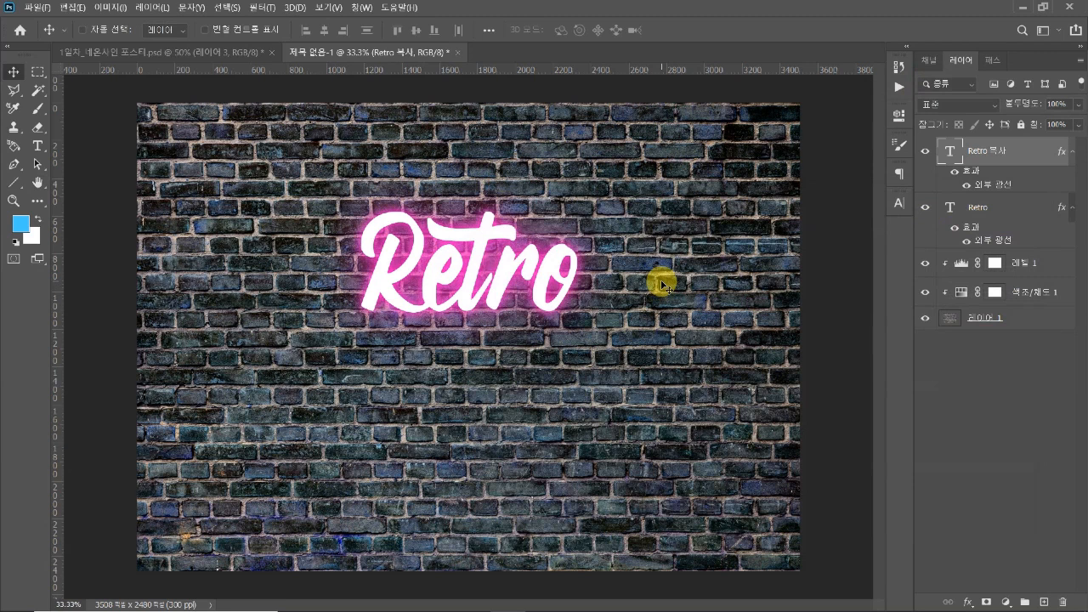
Duplicate the topmost "Retro" text layer and replace the new copy's outer glow with a drop shadow
{"action": "key", "text": "ctrl+j"}
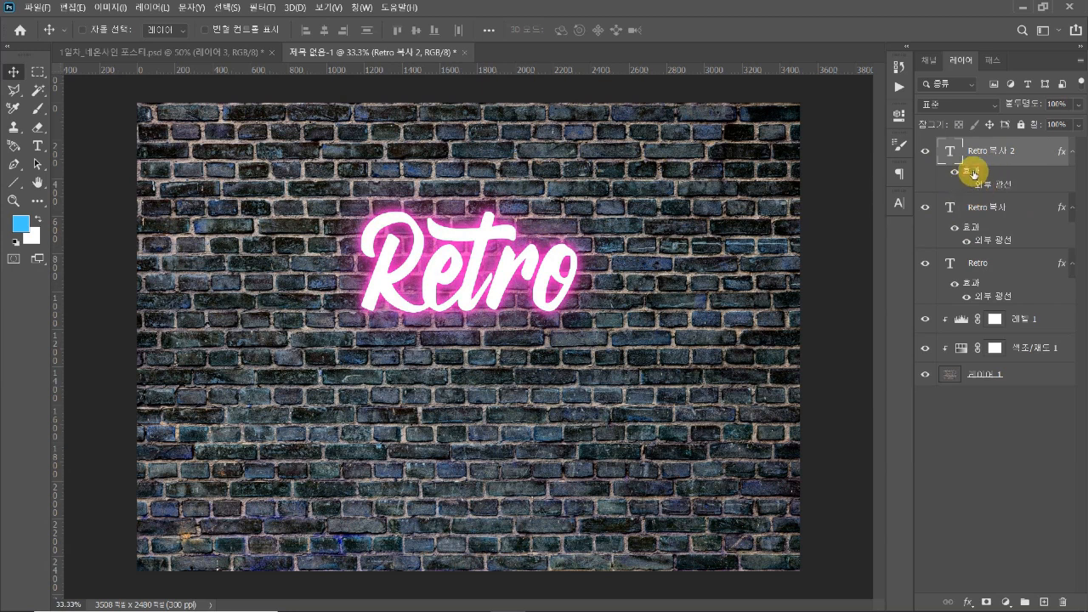
{"action": "double_click", "coordinate": [973, 174]}
{"action": "left_click_drag", "start_coordinate": [725, 182], "coordinate": [797, 92]}
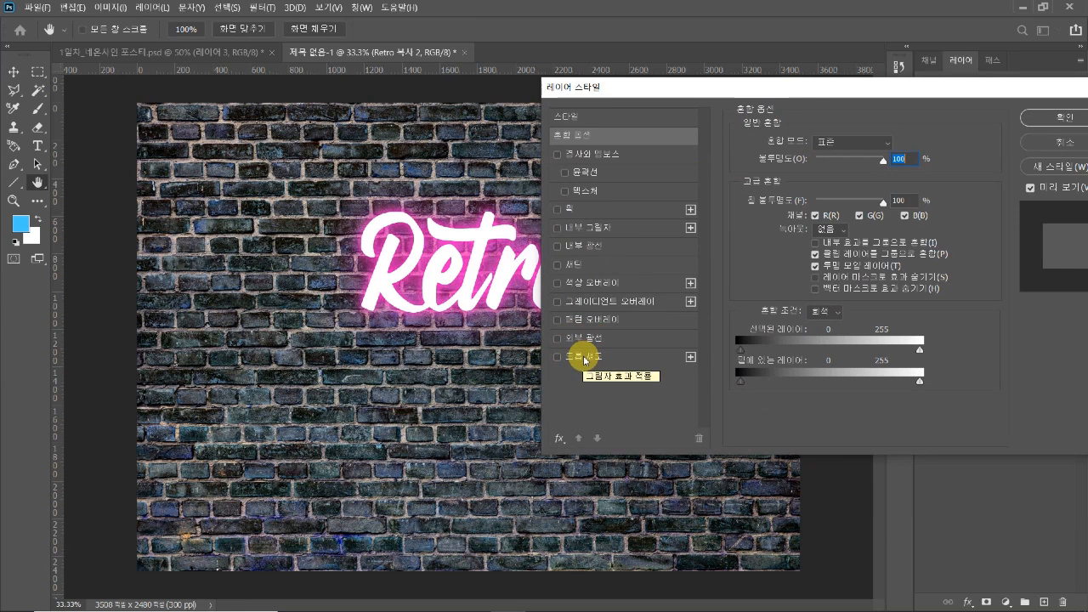
{"action": "left_click", "coordinate": [586, 360]}
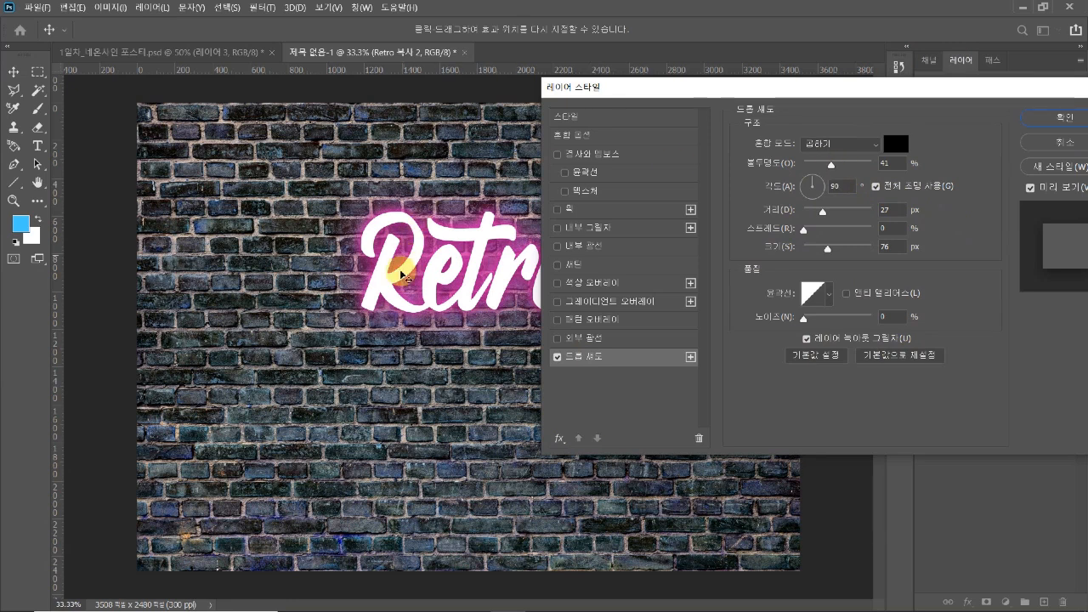
{"action": "left_click", "coordinate": [1031, 187]}
{"action": "left_click", "coordinate": [1031, 187]}
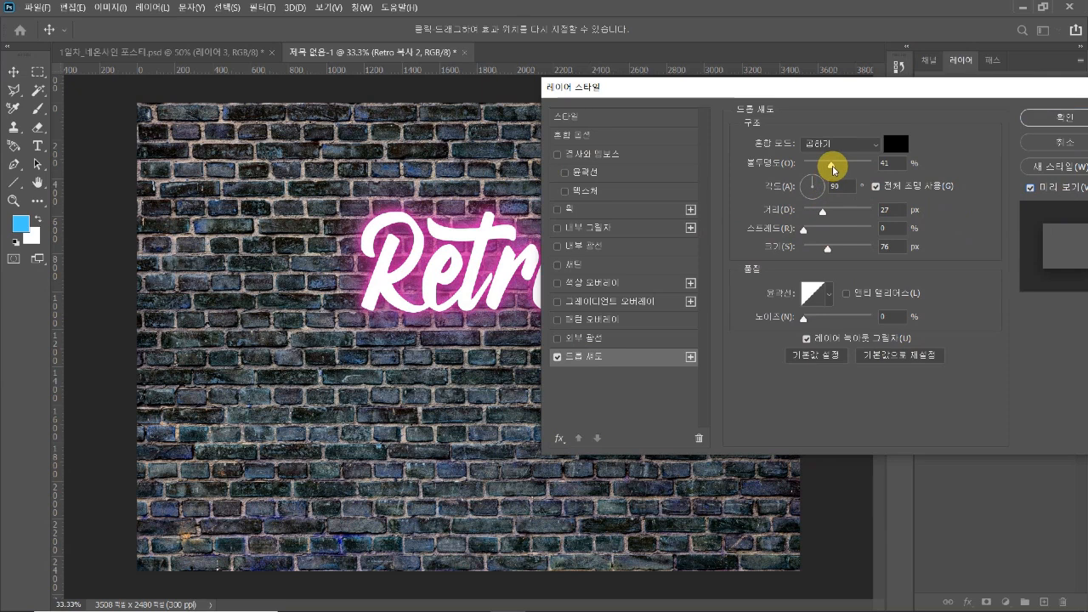
Set the drop shadow's opacity to 83%, distance to 16 px and size to 40 px, and apply the layer style
{"action": "left_click_drag", "start_coordinate": [831, 168], "coordinate": [857, 167]}
{"action": "left_click_drag", "start_coordinate": [861, 90], "coordinate": [922, 74]}
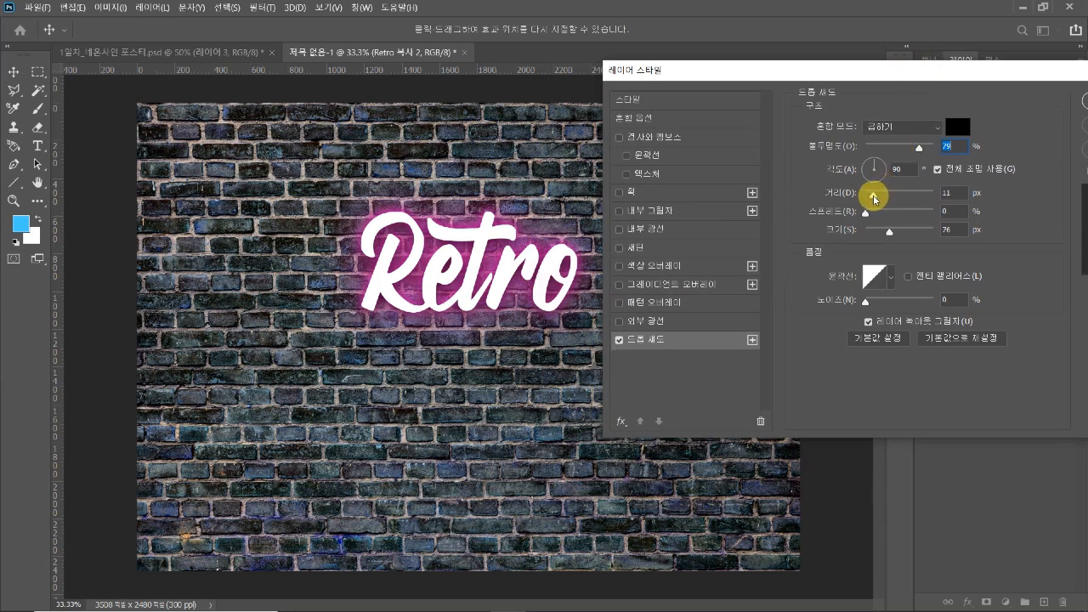
{"action": "left_click_drag", "start_coordinate": [882, 199], "coordinate": [879, 234]}
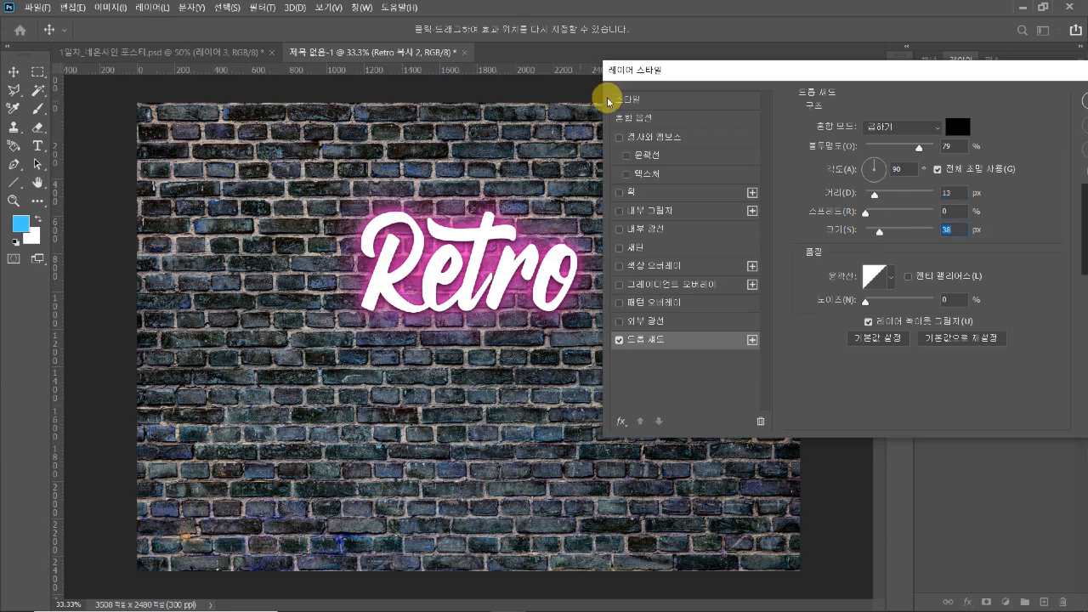
{"action": "left_click_drag", "start_coordinate": [690, 71], "coordinate": [693, 72]}
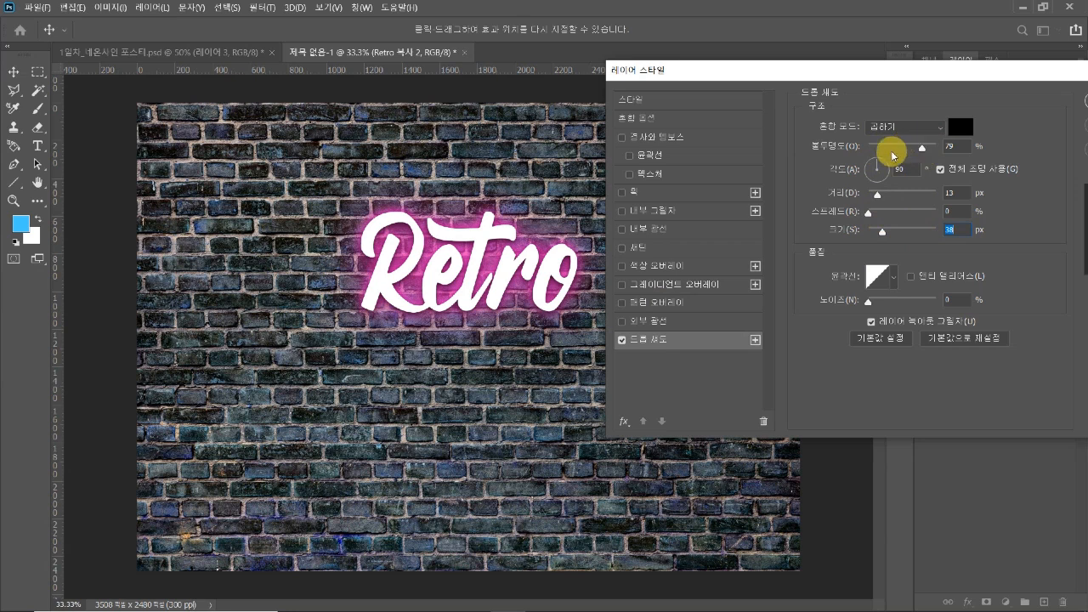
{"action": "left_click_drag", "start_coordinate": [878, 201], "coordinate": [889, 237]}
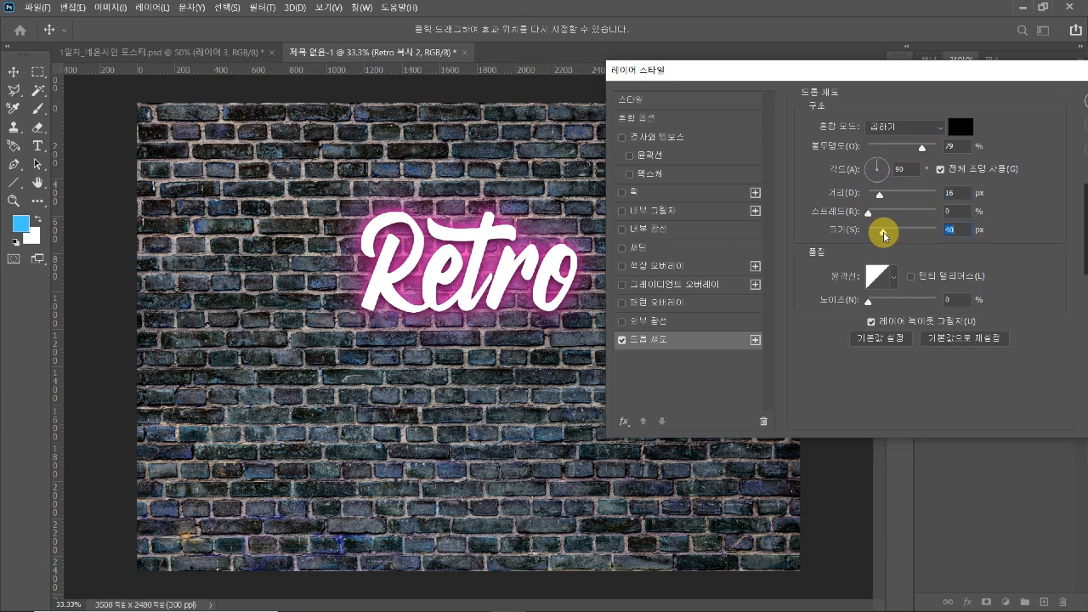
{"action": "mouse_move", "coordinate": [926, 149]}
{"action": "left_mouse_down"}
{"action": "mouse_move", "coordinate": [935, 150]}
{"action": "mouse_move", "coordinate": [910, 152]}
{"action": "mouse_move", "coordinate": [919, 152]}
{"action": "left_mouse_up"}
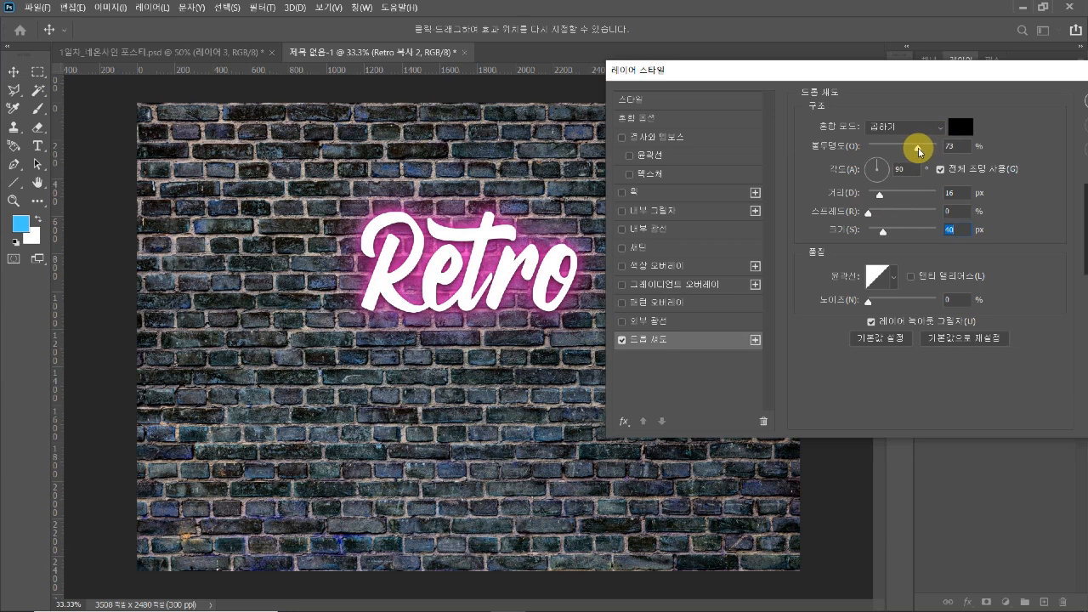
{"action": "left_click_drag", "start_coordinate": [923, 151], "coordinate": [928, 151]}
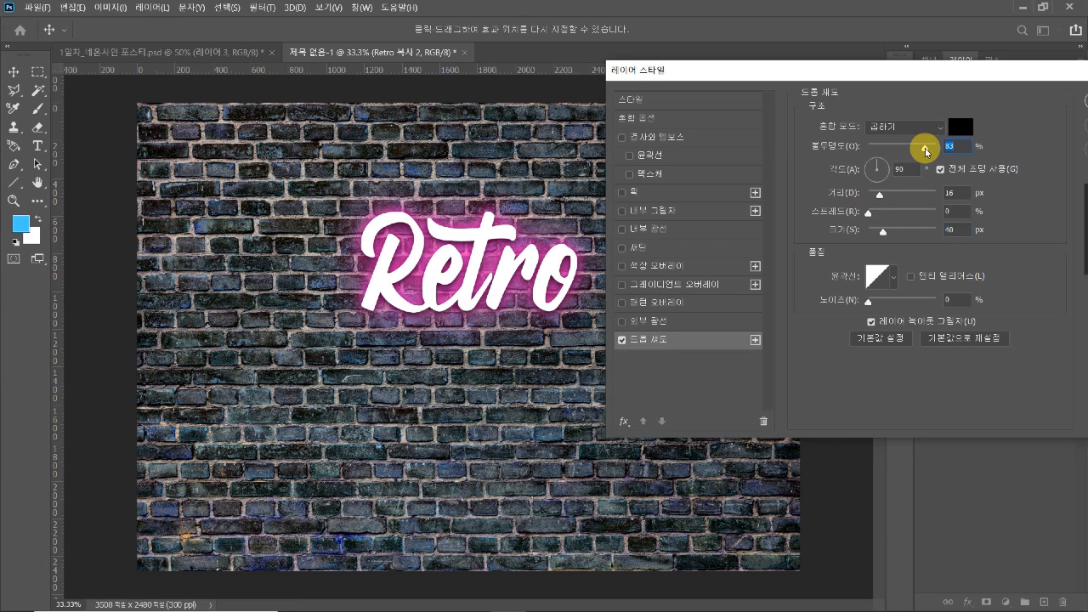
{"action": "left_click_drag", "start_coordinate": [906, 69], "coordinate": [846, 102]}
{"action": "left_click", "coordinate": [1048, 130]}
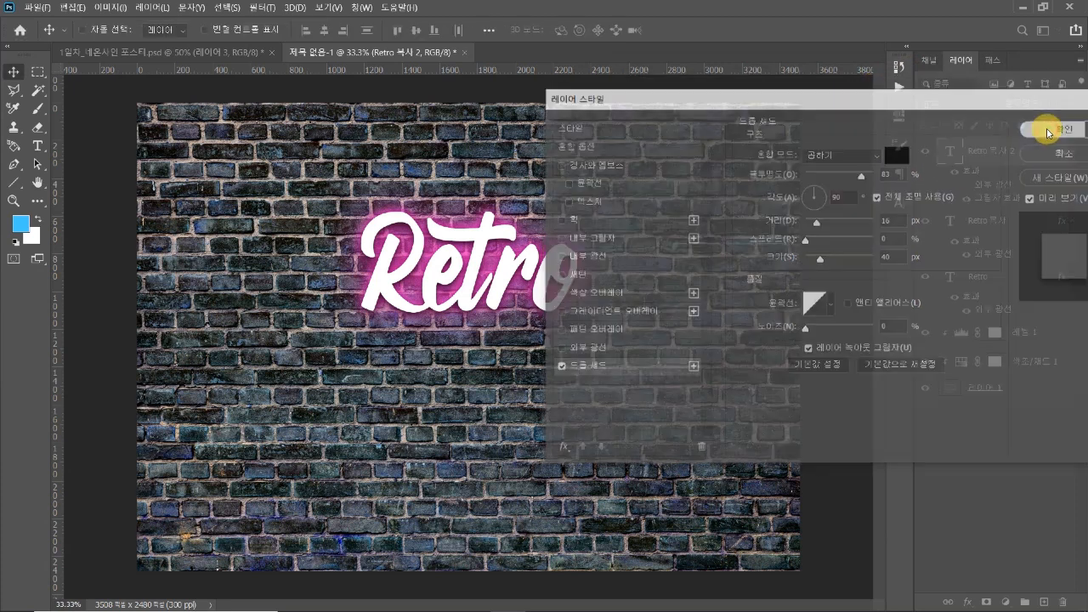
Review the three stacked "Retro" text layers and compare the lettering and wall with the finished neon poster document
{"action": "left_click", "coordinate": [989, 283]}
{"action": "left_click", "coordinate": [992, 228]}
{"action": "left_click", "coordinate": [996, 155]}
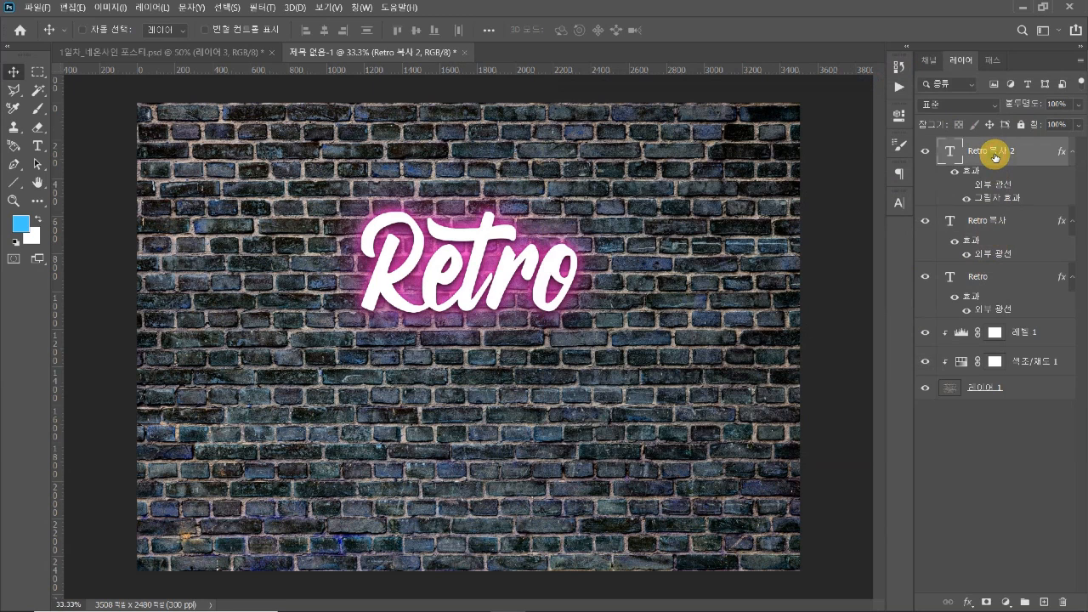
{"action": "left_click", "coordinate": [988, 227]}
{"action": "left_click", "coordinate": [970, 280]}
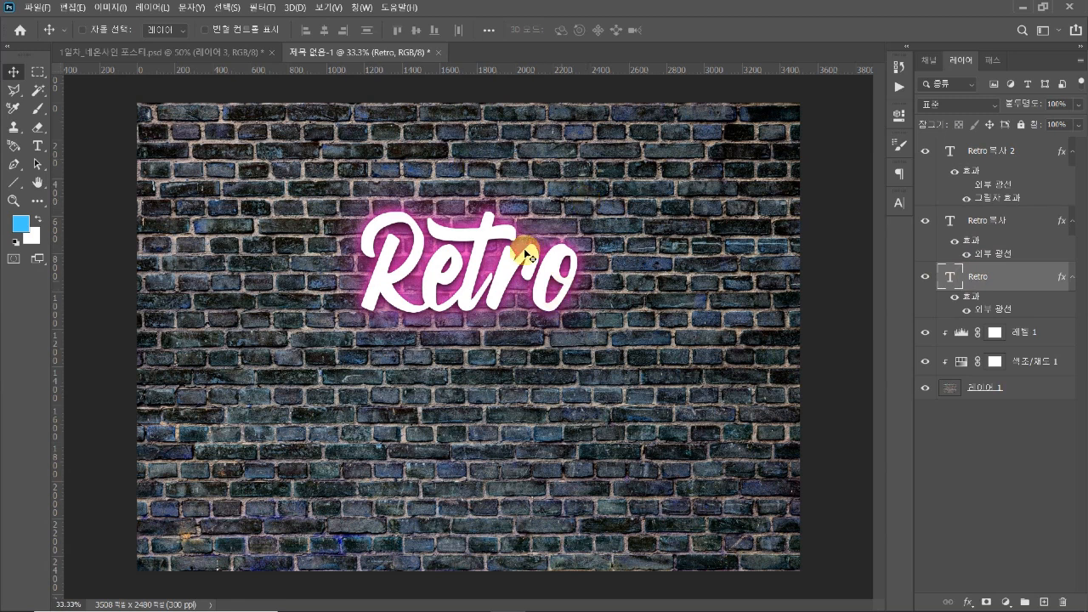
{"action": "left_click", "coordinate": [143, 66]}
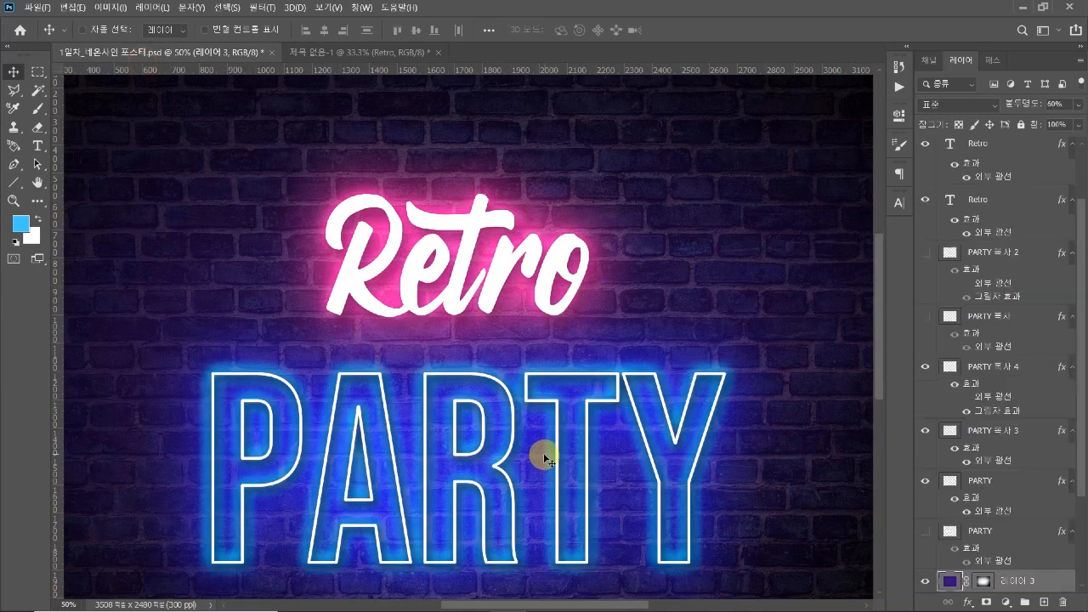
{"action": "key", "text": "ctrl+minus"}
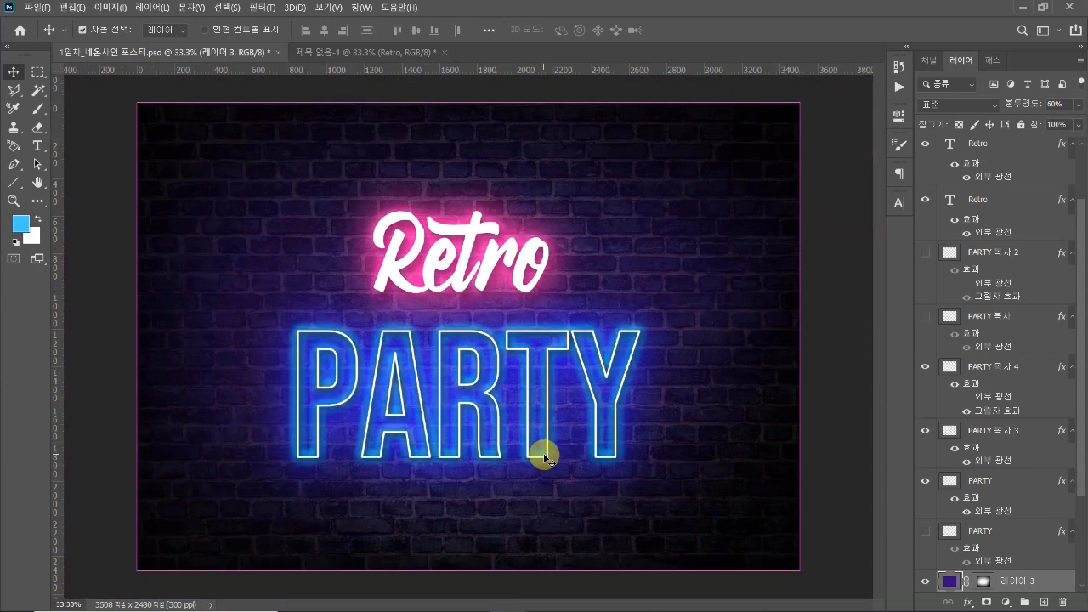
{"action": "key", "text": "ctrl"}
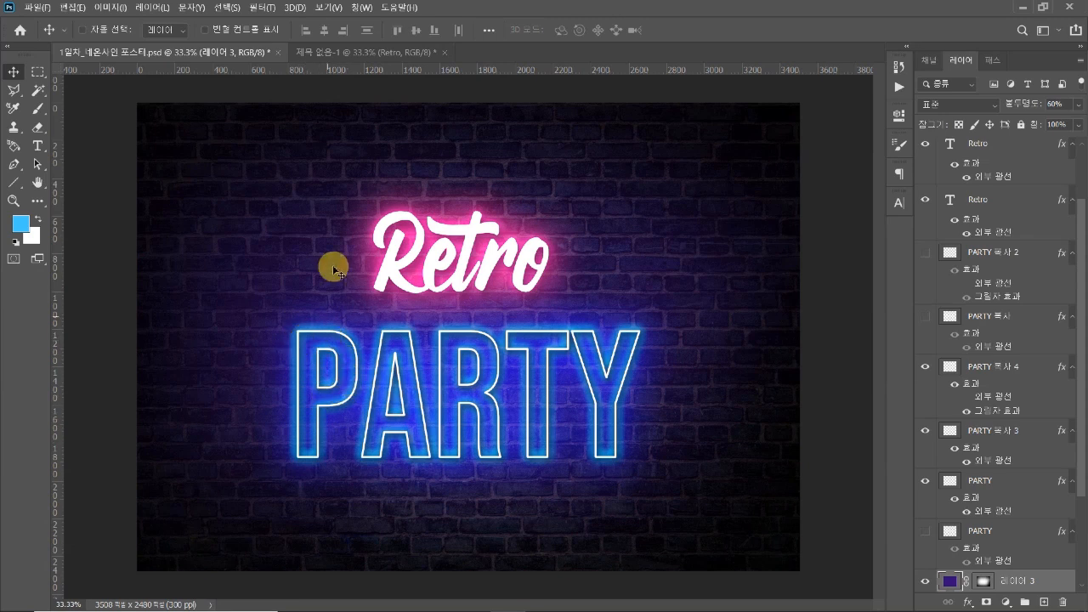
{"action": "left_click", "coordinate": [320, 57]}
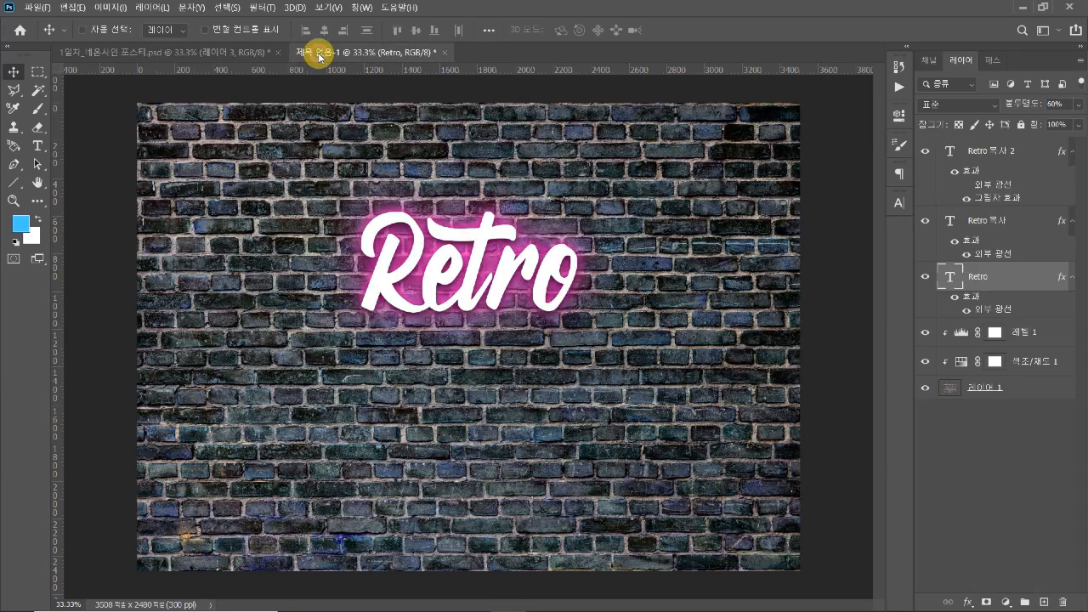
{"action": "left_click", "coordinate": [231, 56]}
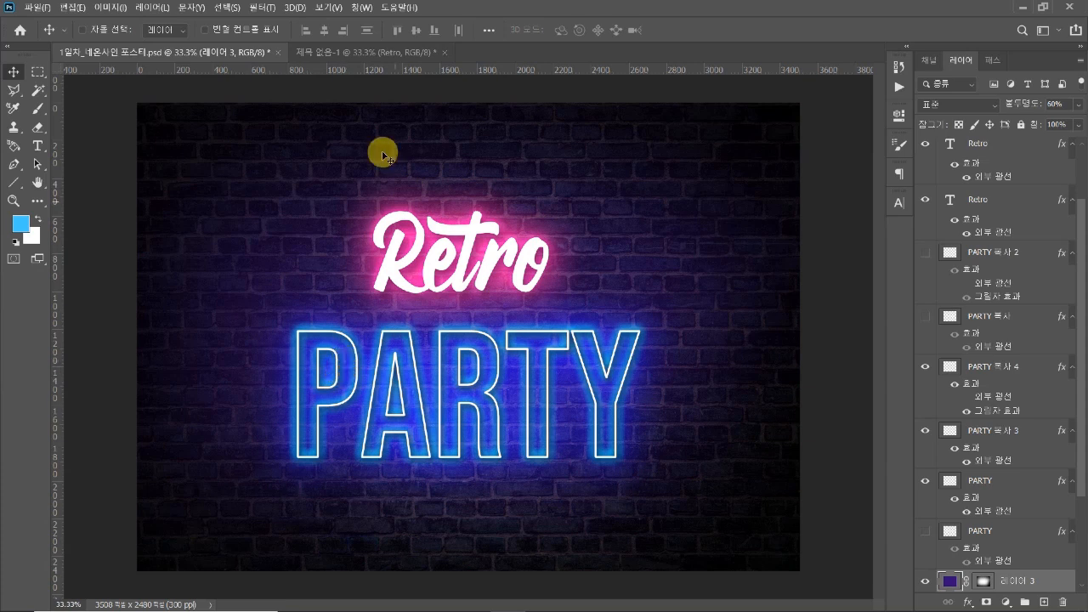
Return to the working document and add the white text "PARTY" on the brick wall below the "Retro" lettering
{"action": "left_click", "coordinate": [345, 52]}
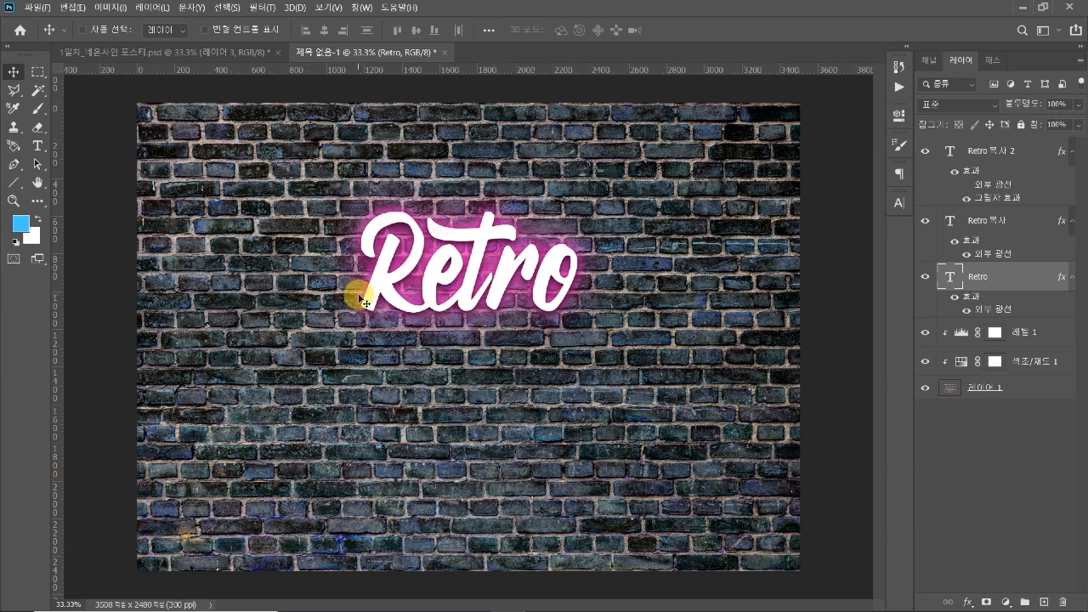
{"action": "key", "text": "t"}
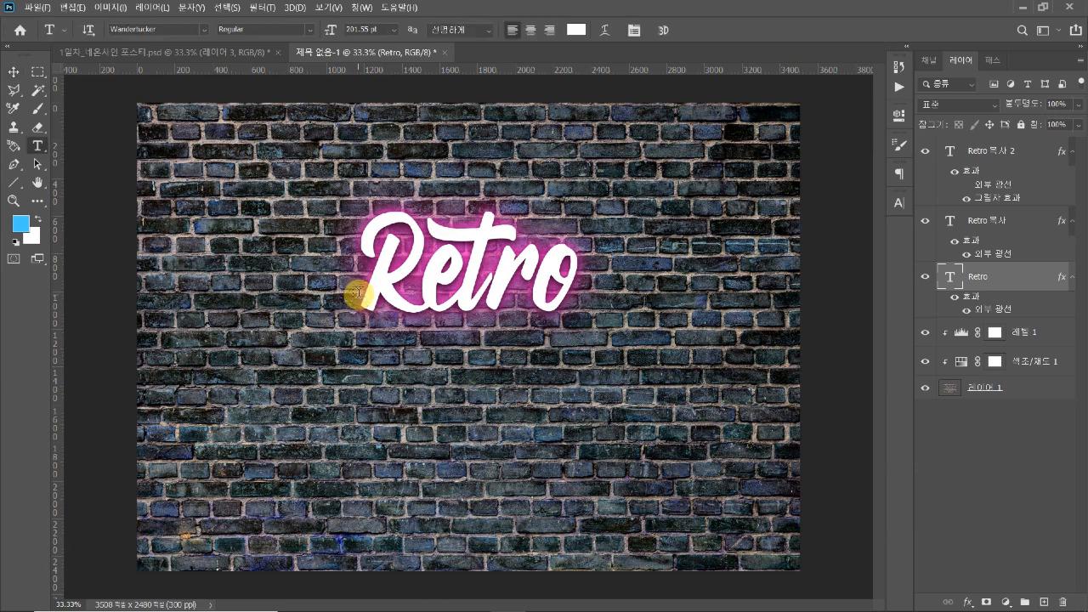
{"action": "left_click", "coordinate": [463, 417]}
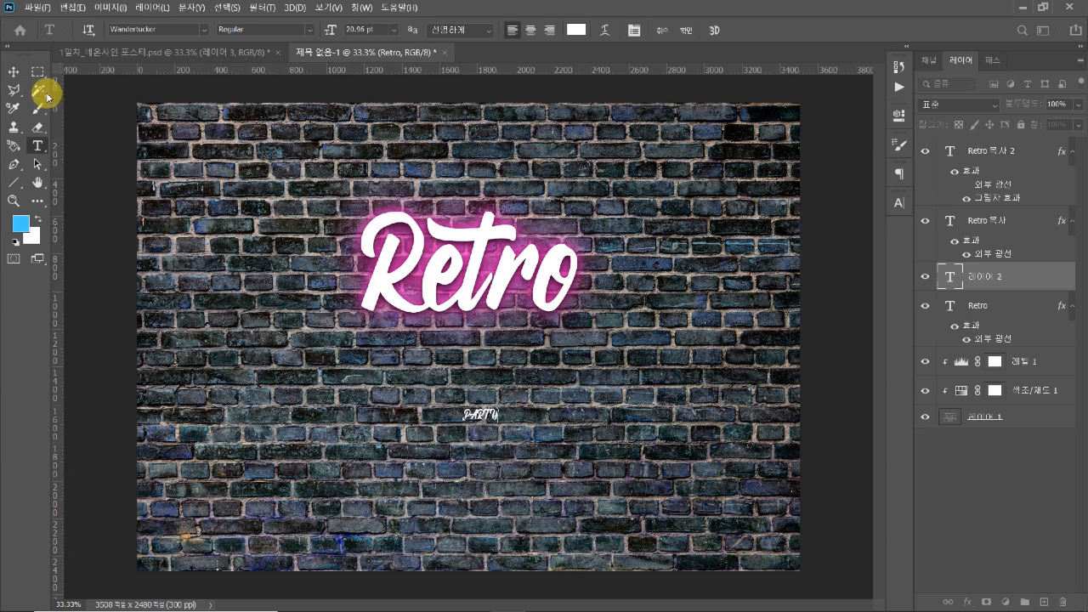
{"action": "left_click", "coordinate": [15, 72]}
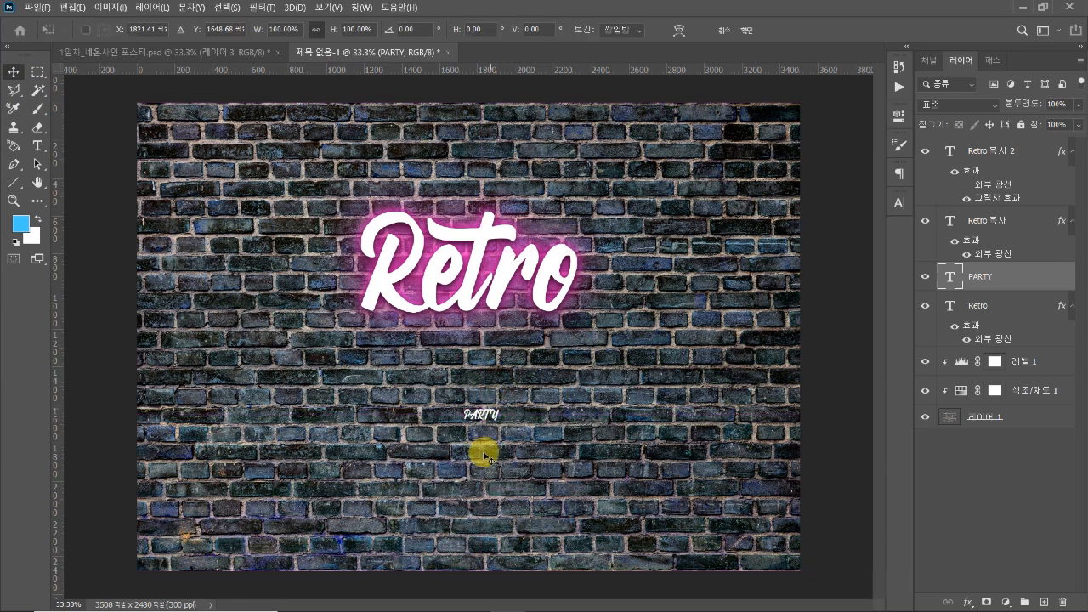
Enlarge the "PARTY" text to about 224 pt and place it centrally beneath "Retro"
{"action": "key", "text": "ctrl+t"}
{"action": "left_click_drag", "start_coordinate": [480, 423], "coordinate": [468, 547]}
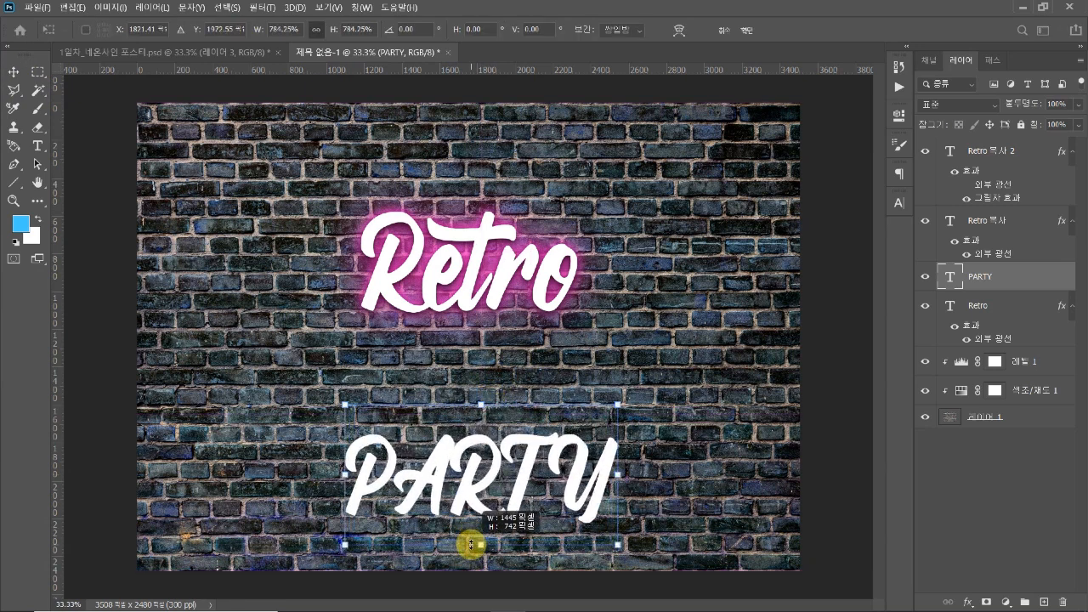
{"action": "left_click_drag", "start_coordinate": [485, 485], "coordinate": [468, 430]}
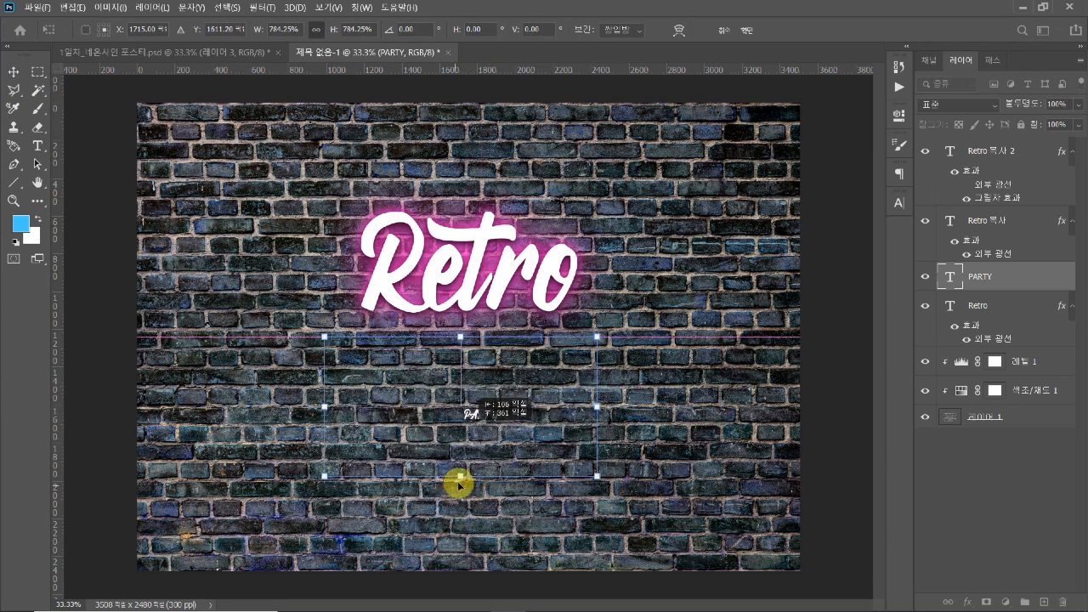
{"action": "mouse_move", "coordinate": [460, 478]}
{"action": "left_mouse_down"}
{"action": "mouse_move", "coordinate": [457, 528]}
{"action": "mouse_move", "coordinate": [464, 468]}
{"action": "left_mouse_up"}
{"action": "key", "text": "Return"}
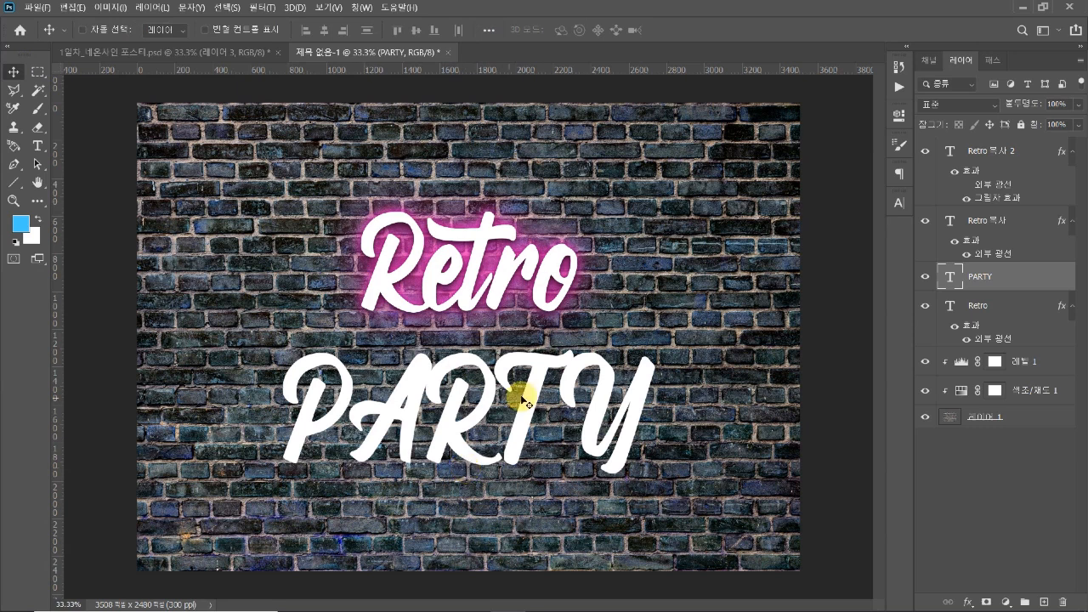
Change the font of the "PARTY" text to Bebas Neue Regular
{"action": "left_click", "coordinate": [898, 204]}
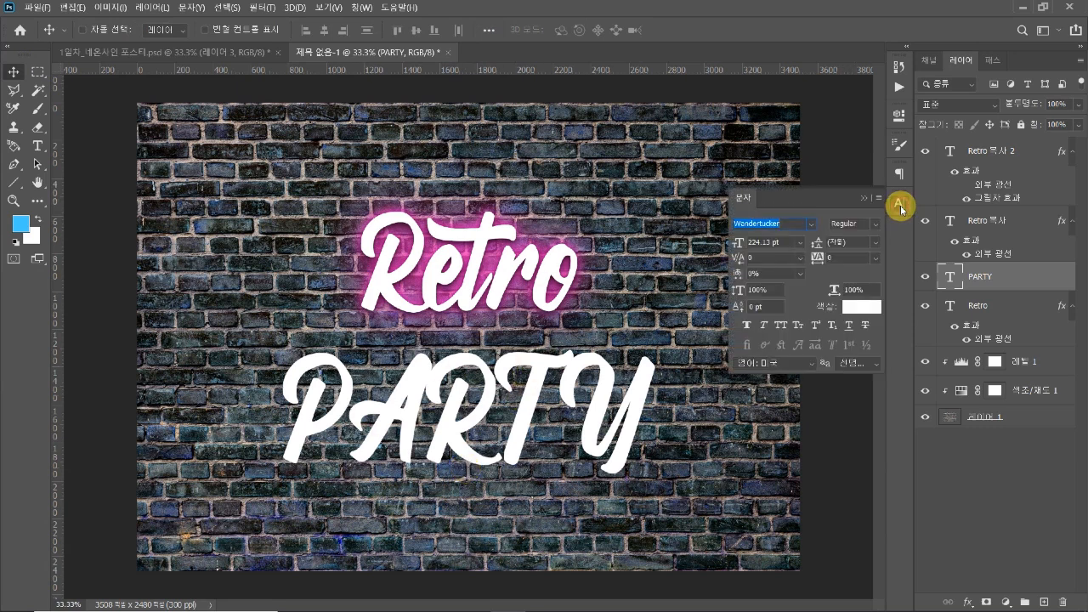
{"action": "type", "text": "be"}
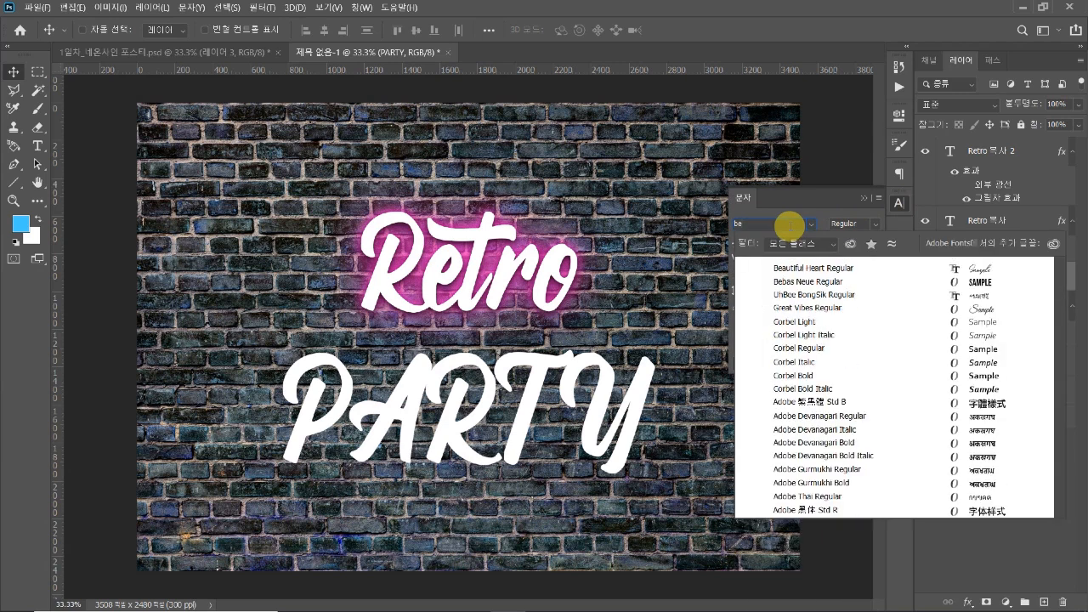
{"action": "type", "text": "bas Neue"}
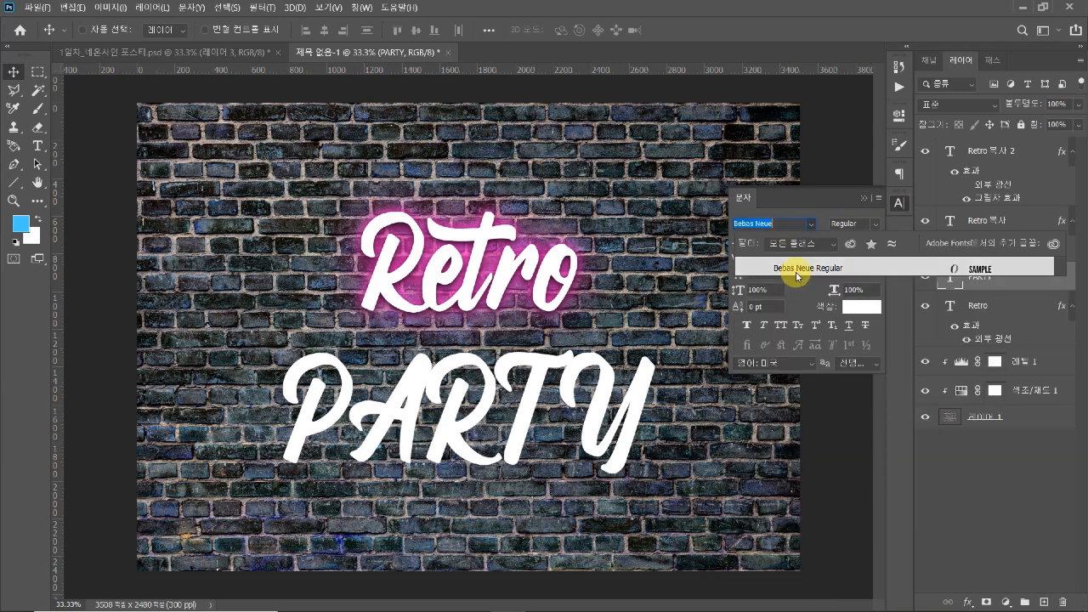
{"action": "left_click", "coordinate": [799, 271]}
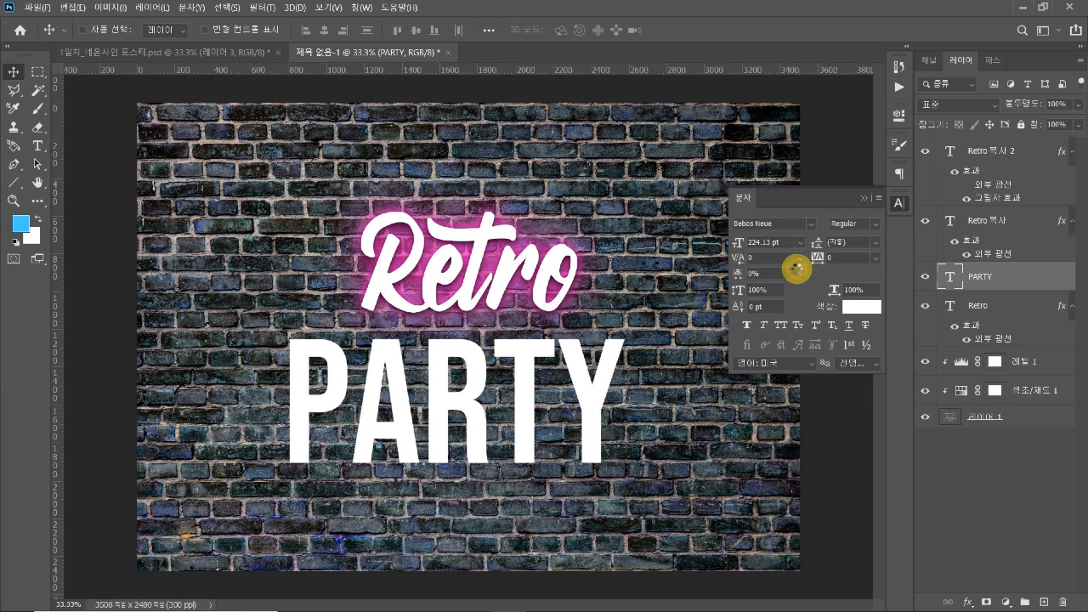
{"action": "left_click", "coordinate": [898, 202]}
Centre the "PARTY" text under "Retro" and scale it up slightly
{"action": "left_click_drag", "start_coordinate": [467, 340], "coordinate": [466, 355]}
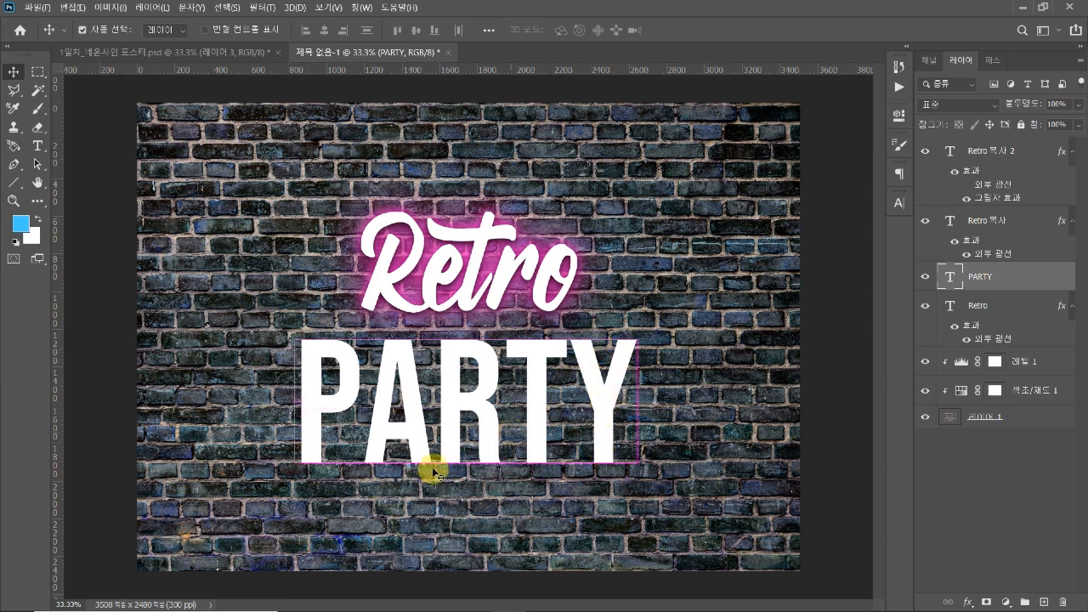
{"action": "key", "text": "ctrl+t"}
{"action": "left_click_drag", "start_coordinate": [465, 497], "coordinate": [465, 506]}
{"action": "key", "text": "Return"}
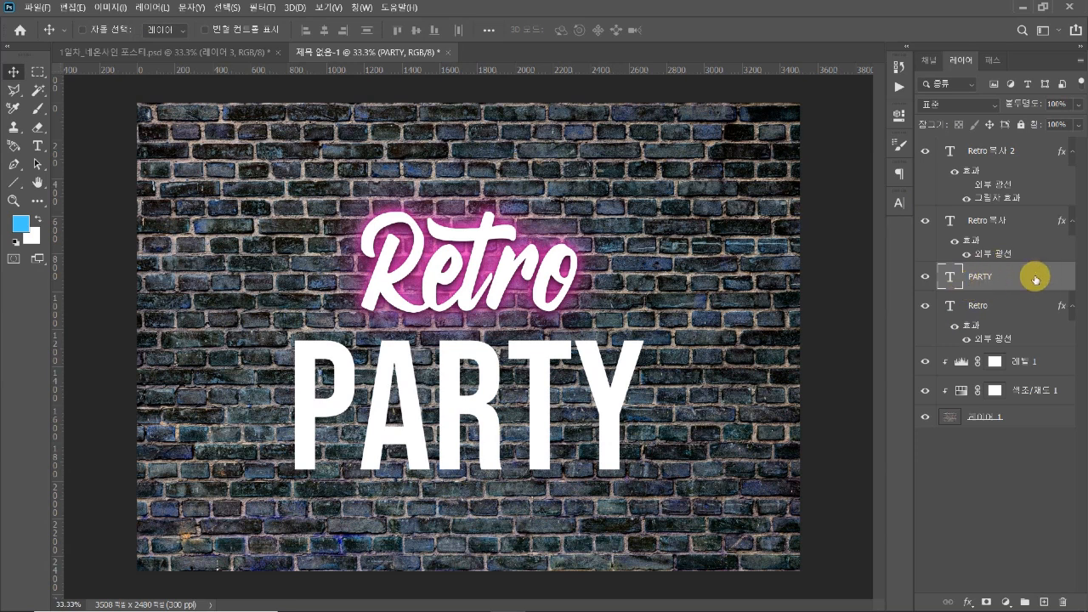
{"action": "left_click_drag", "start_coordinate": [1035, 125], "coordinate": [923, 129]}
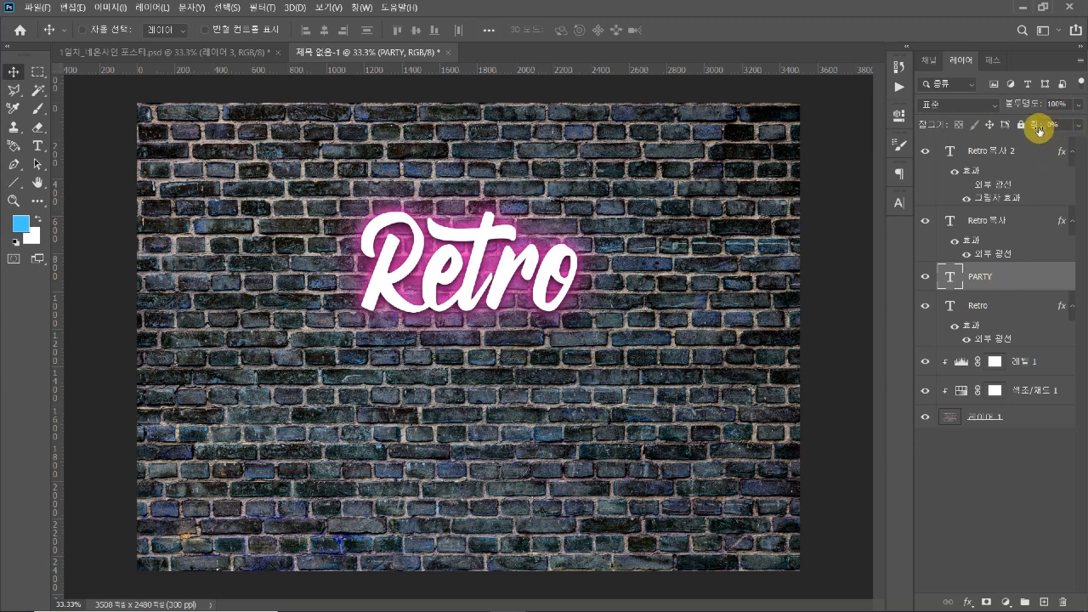
{"action": "left_click_drag", "start_coordinate": [1043, 131], "coordinate": [1049, 131]}
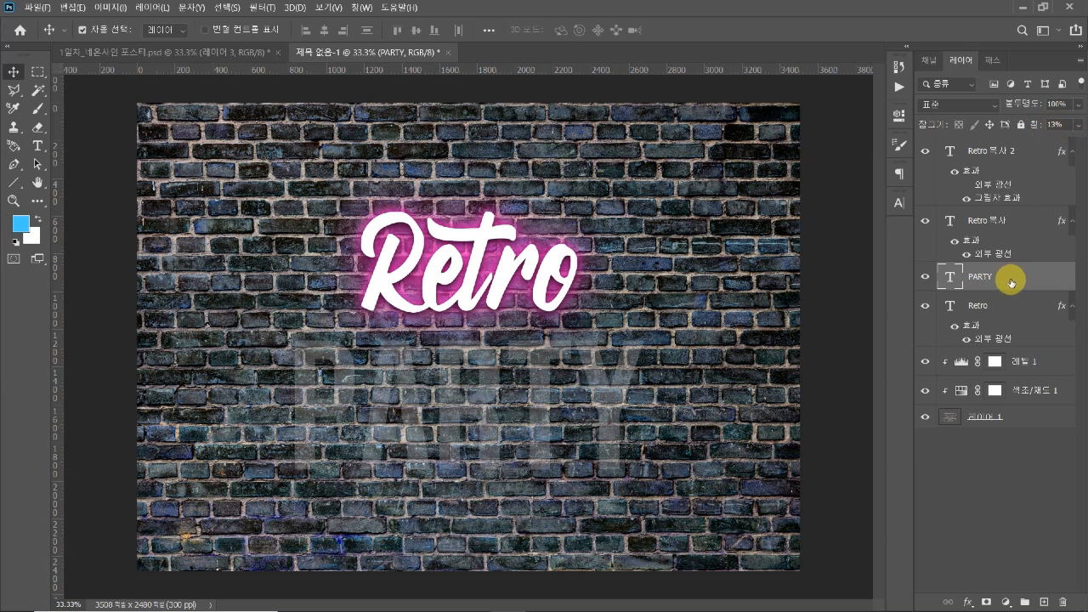
{"action": "key", "text": "ctrl+z"}
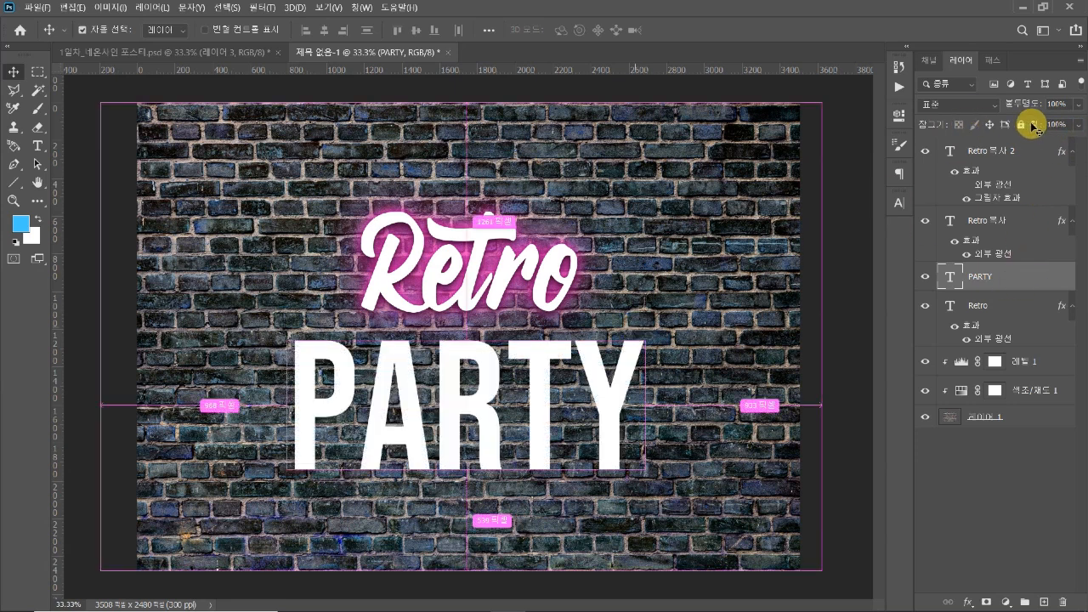
Reduce the "PARTY" text layer's fill to 0% and add a centred stroke effect of 10 px at 100% opacity
{"action": "left_click_drag", "start_coordinate": [1036, 127], "coordinate": [821, 145]}
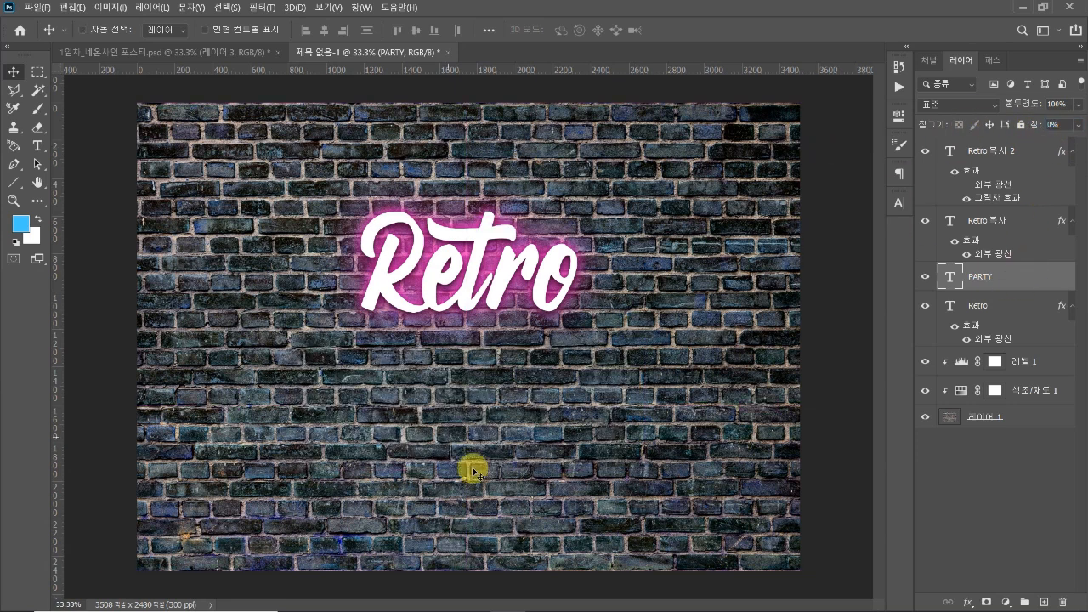
{"action": "double_click", "coordinate": [1063, 280]}
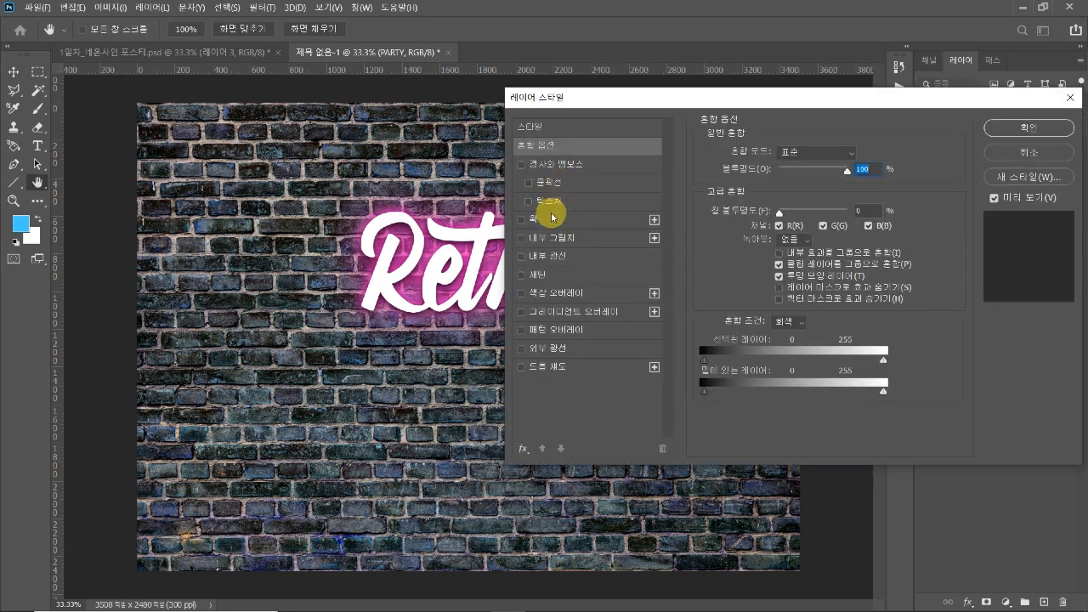
{"action": "left_click", "coordinate": [535, 221]}
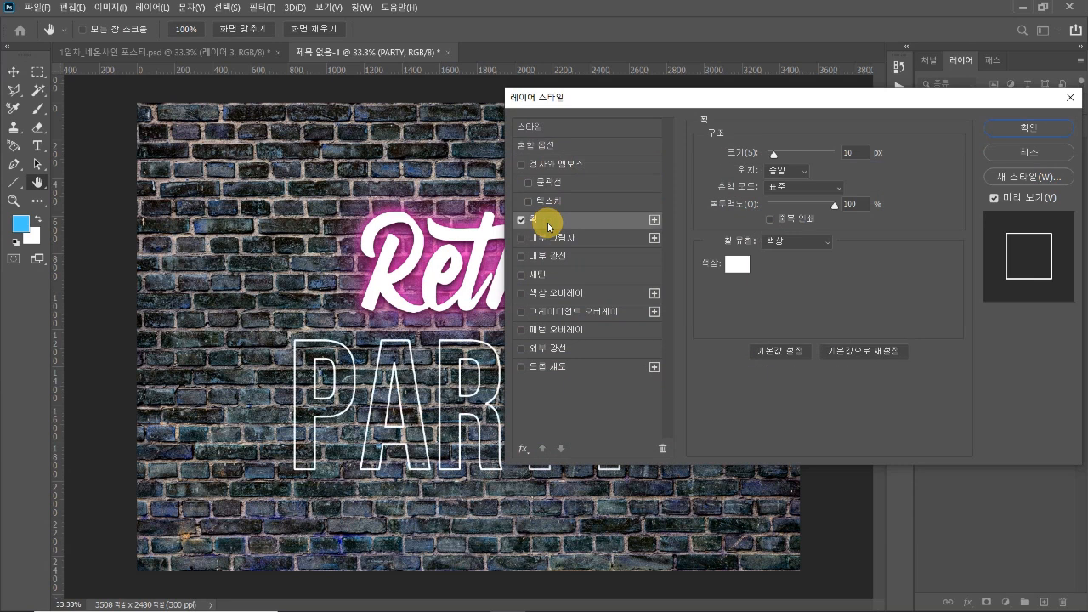
{"action": "left_click_drag", "start_coordinate": [722, 106], "coordinate": [788, 120]}
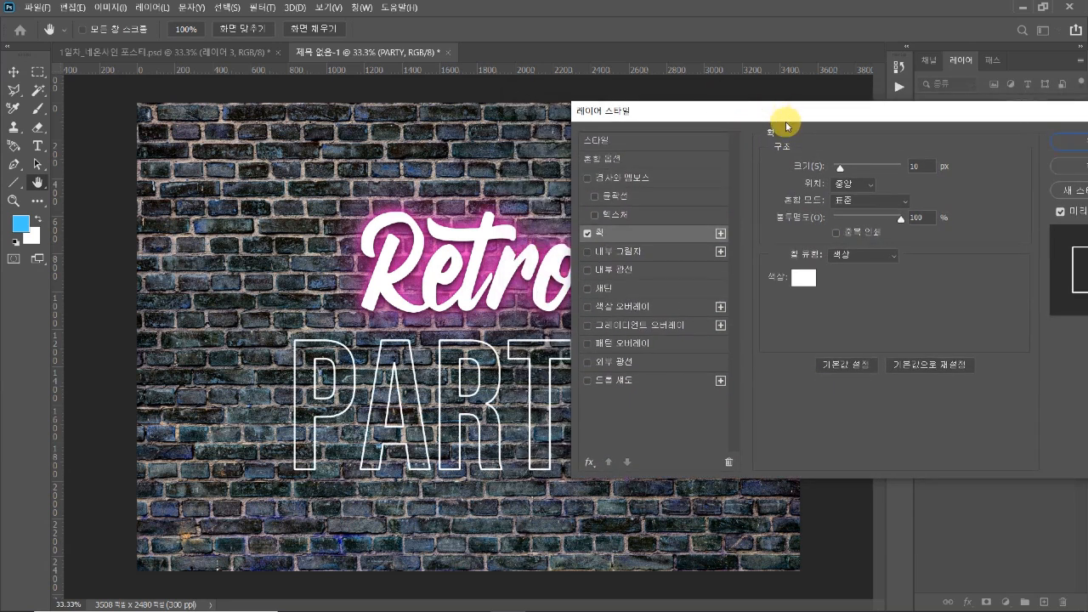
{"action": "left_click_drag", "start_coordinate": [929, 166], "coordinate": [904, 164]}
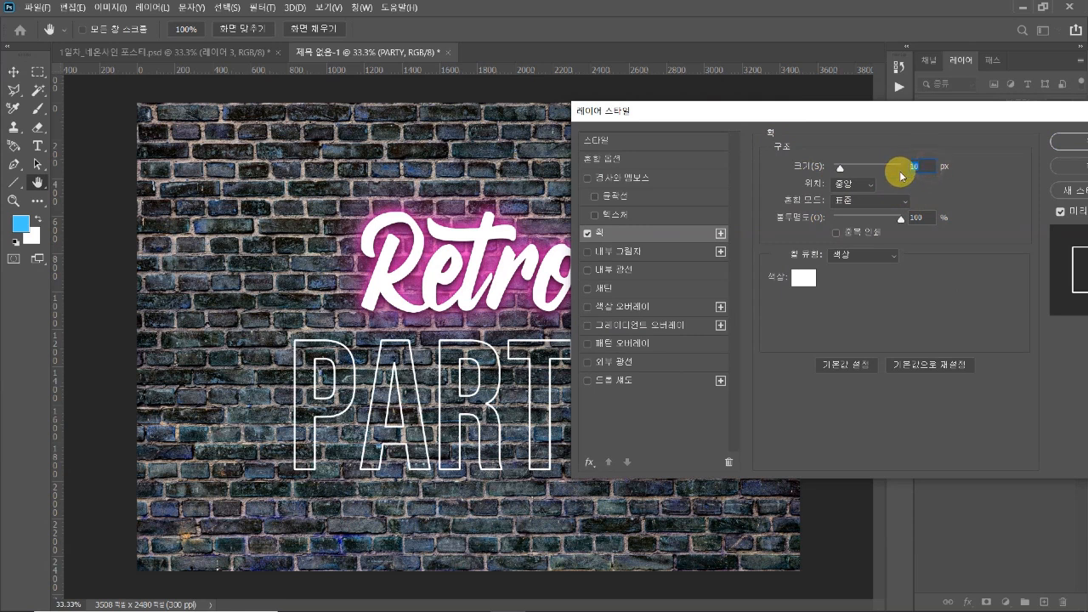
Keep white (#ffffff) as the stroke colour for "PARTY" and apply the layer style
{"action": "left_click", "coordinate": [806, 277]}
{"action": "left_click_drag", "start_coordinate": [677, 272], "coordinate": [759, 297]}
{"action": "left_click_drag", "start_coordinate": [598, 343], "coordinate": [576, 308]}
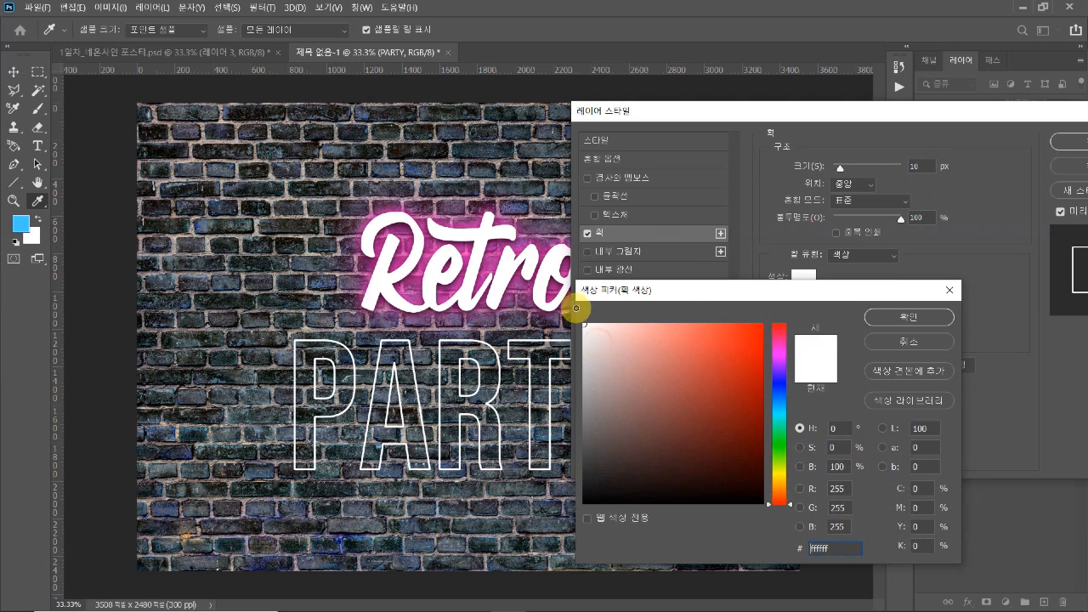
{"action": "left_click", "coordinate": [890, 315]}
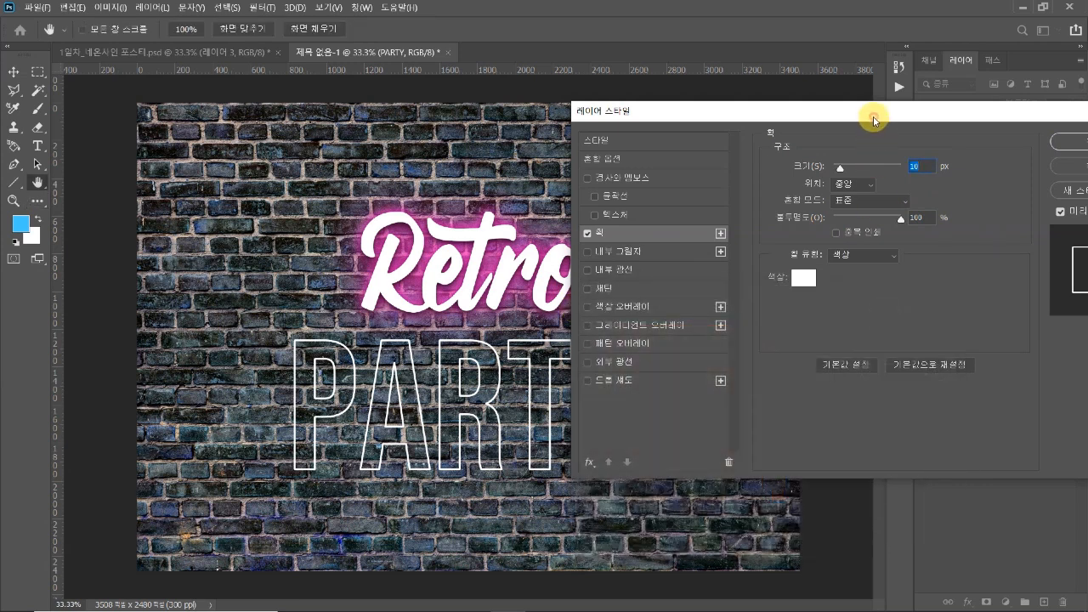
{"action": "left_click_drag", "start_coordinate": [873, 118], "coordinate": [799, 173]}
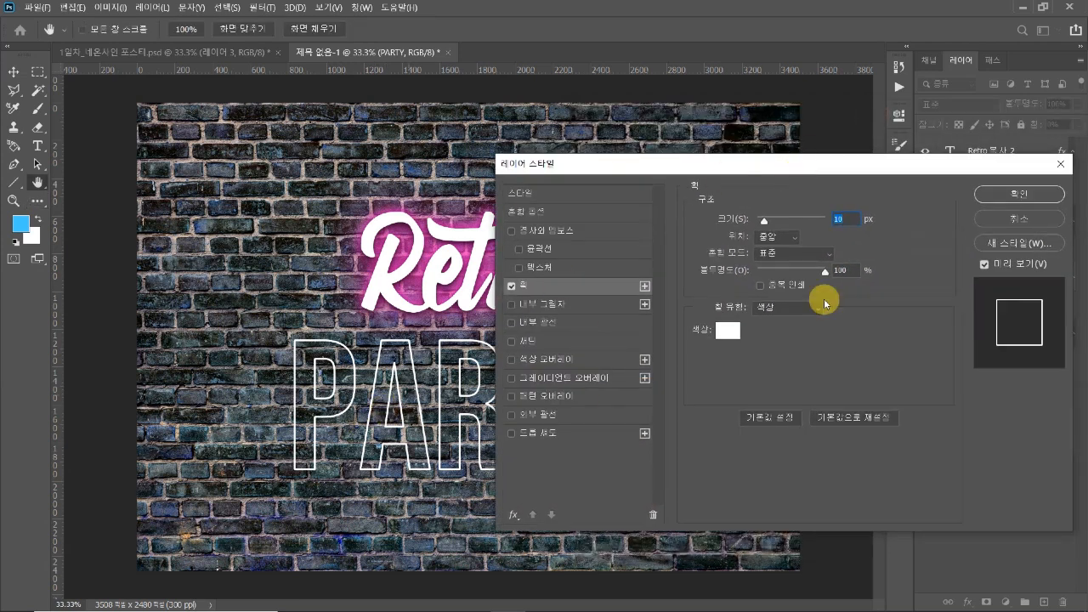
{"action": "left_click", "coordinate": [1042, 202]}
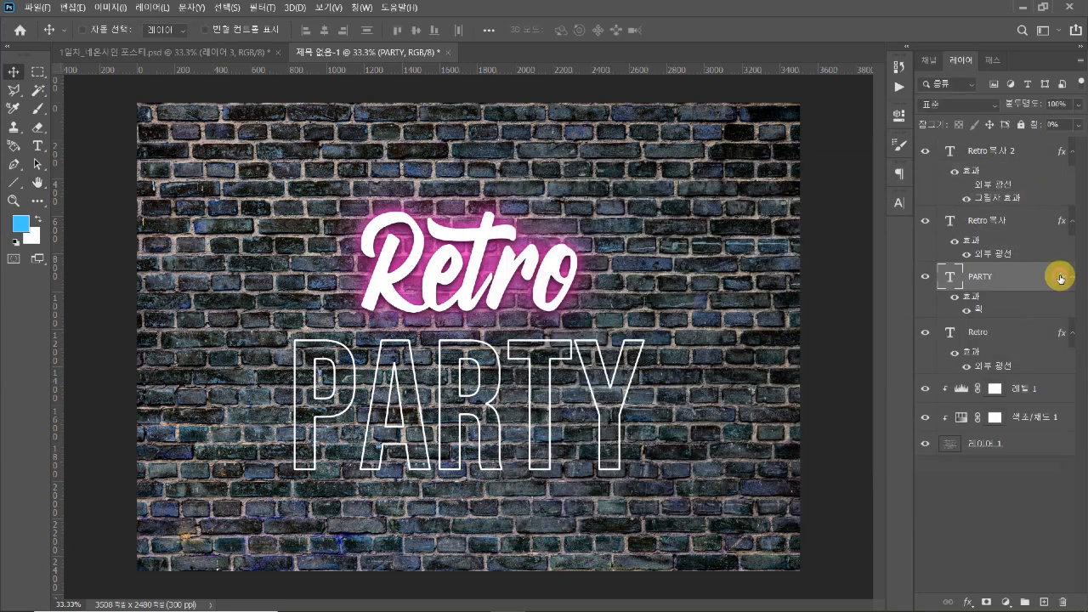
{"action": "double_click", "coordinate": [961, 333]}
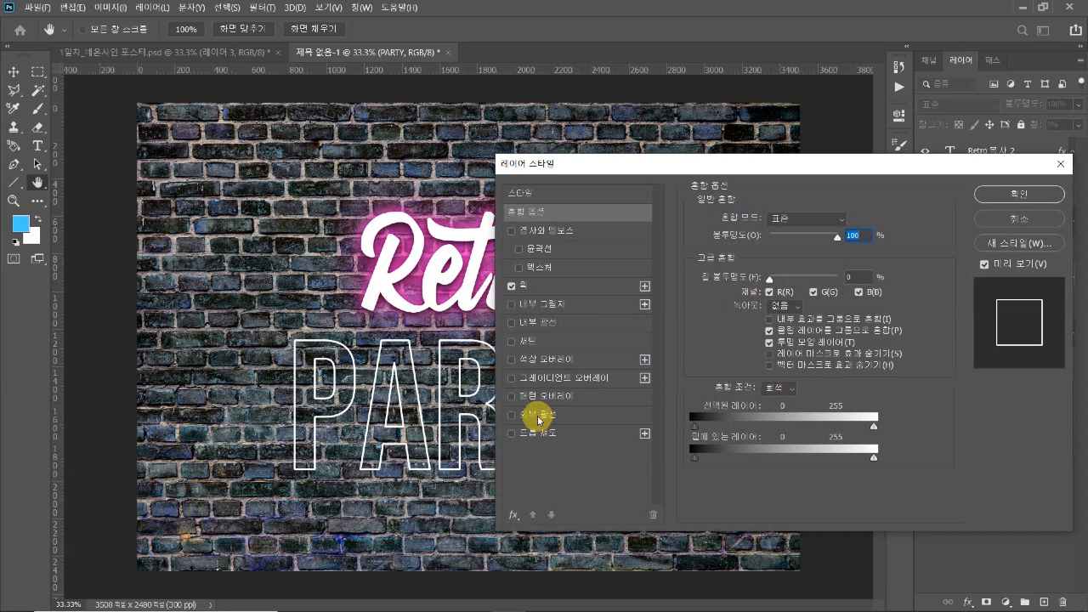
{"action": "left_click", "coordinate": [536, 417]}
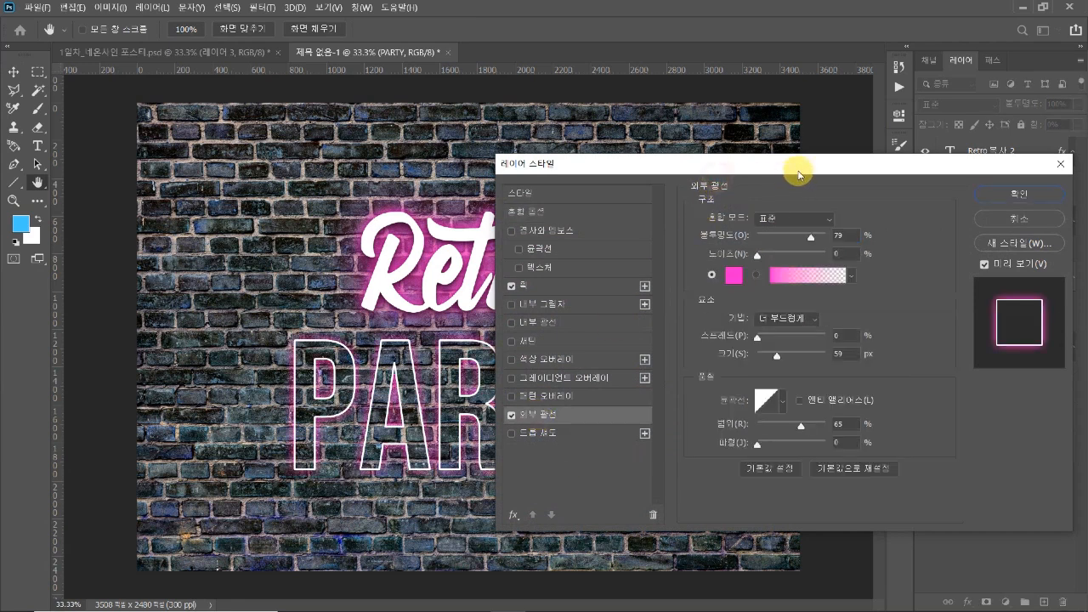
{"action": "left_click_drag", "start_coordinate": [798, 168], "coordinate": [897, 170]}
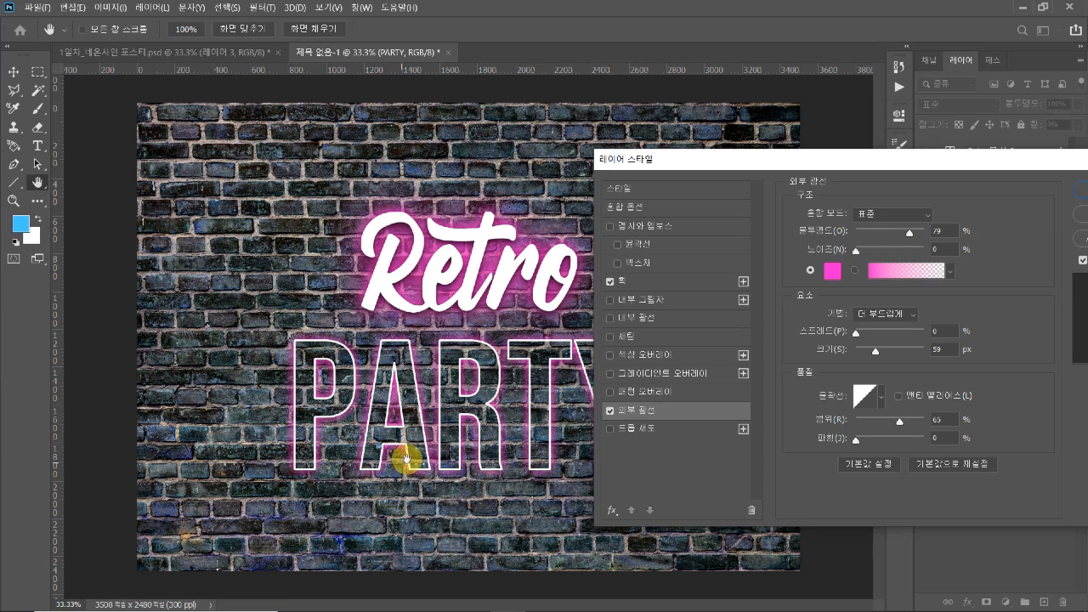
{"action": "left_click_drag", "start_coordinate": [772, 160], "coordinate": [646, 174]}
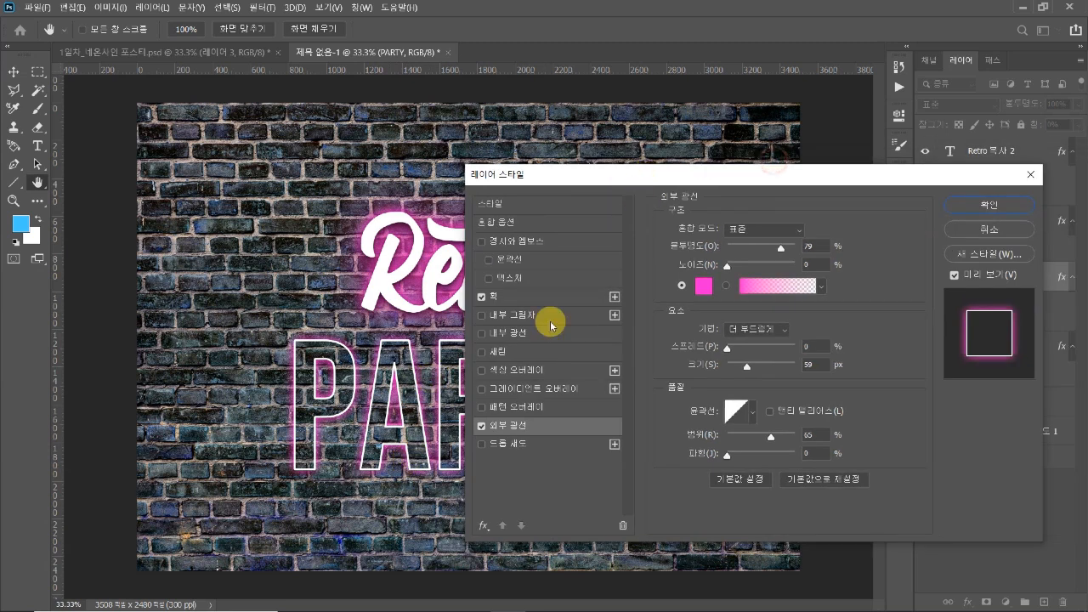
{"action": "left_click", "coordinate": [481, 426]}
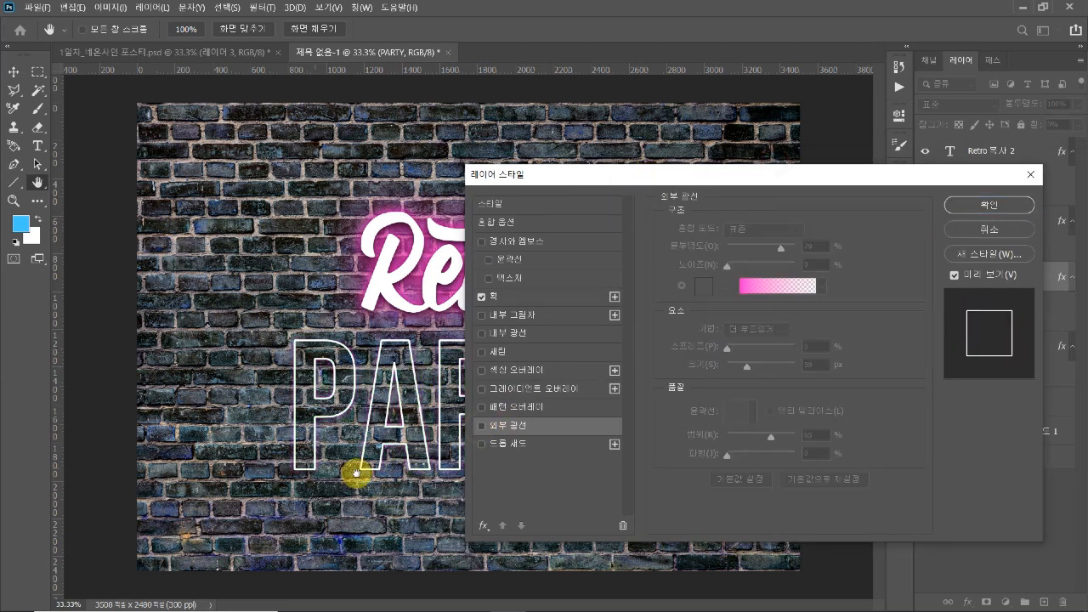
{"action": "left_click", "coordinate": [481, 426]}
{"action": "left_click_drag", "start_coordinate": [562, 175], "coordinate": [746, 165]}
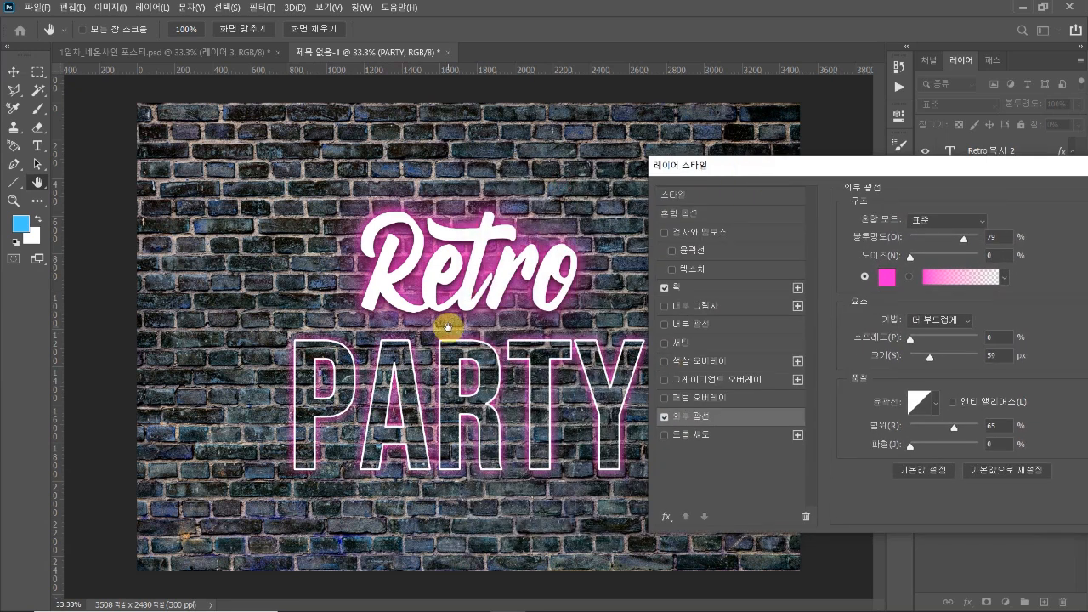
{"action": "left_click_drag", "start_coordinate": [886, 173], "coordinate": [676, 208]}
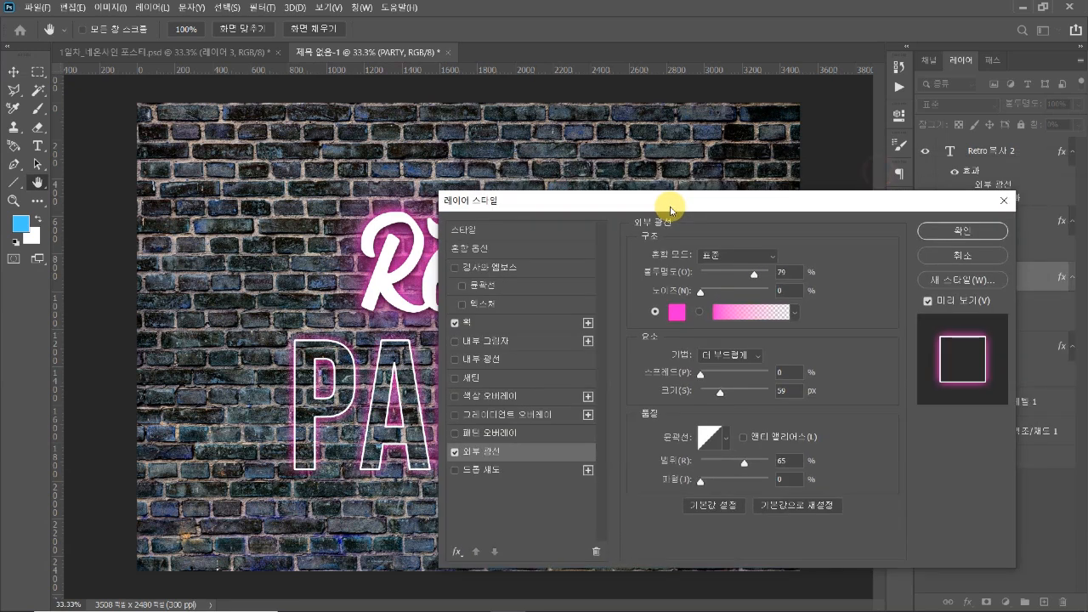
{"action": "left_click", "coordinate": [457, 458]}
{"action": "left_click", "coordinate": [962, 254]}
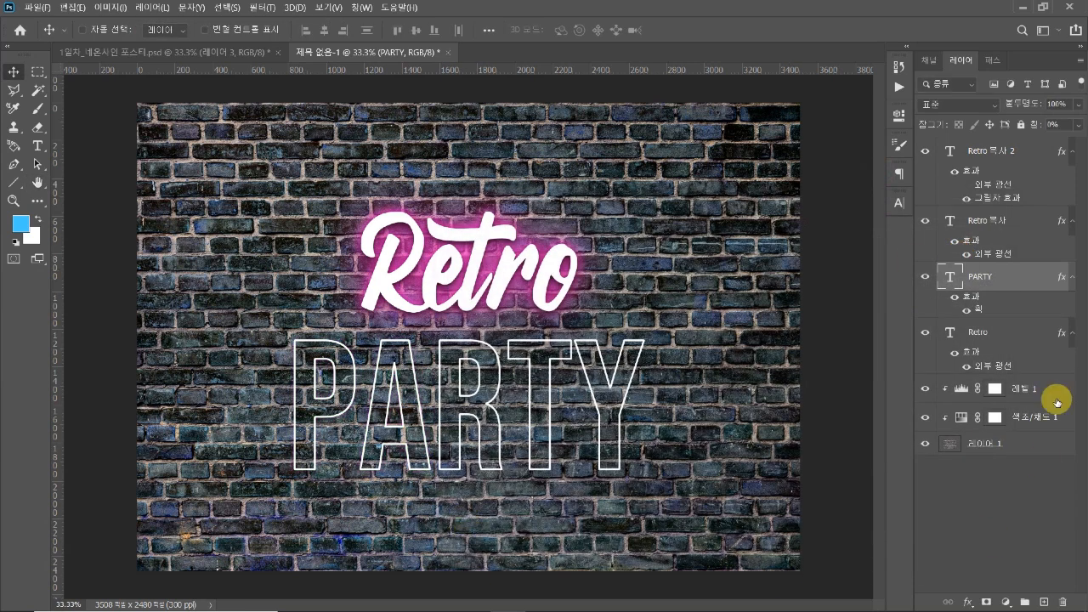
Rasterize the type of the "PARTY" layer while keeping its stroke effect
{"action": "right_click", "coordinate": [987, 278]}
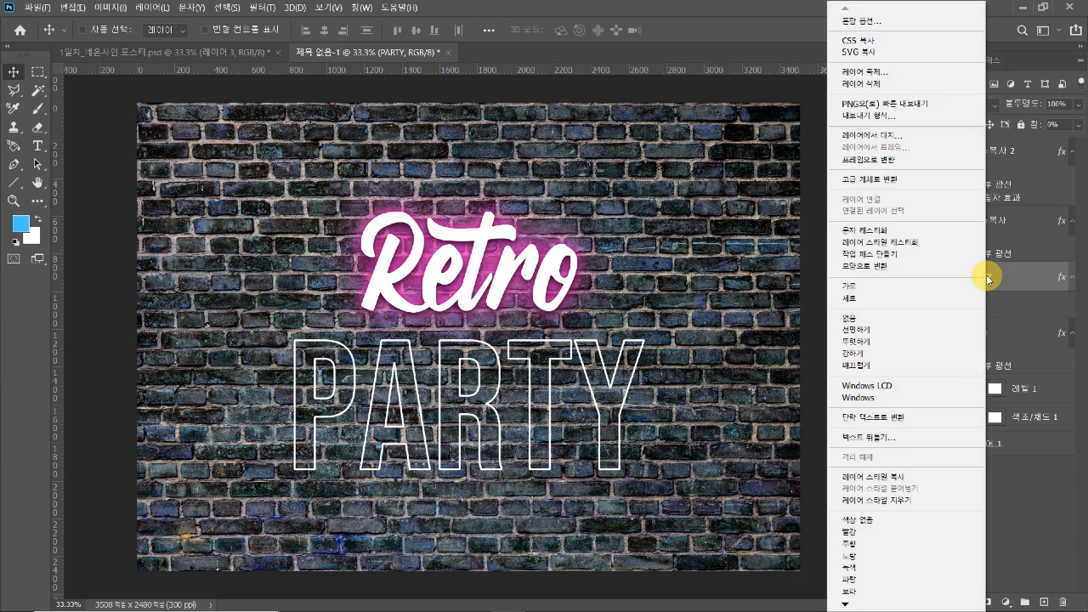
{"action": "left_click", "coordinate": [894, 236]}
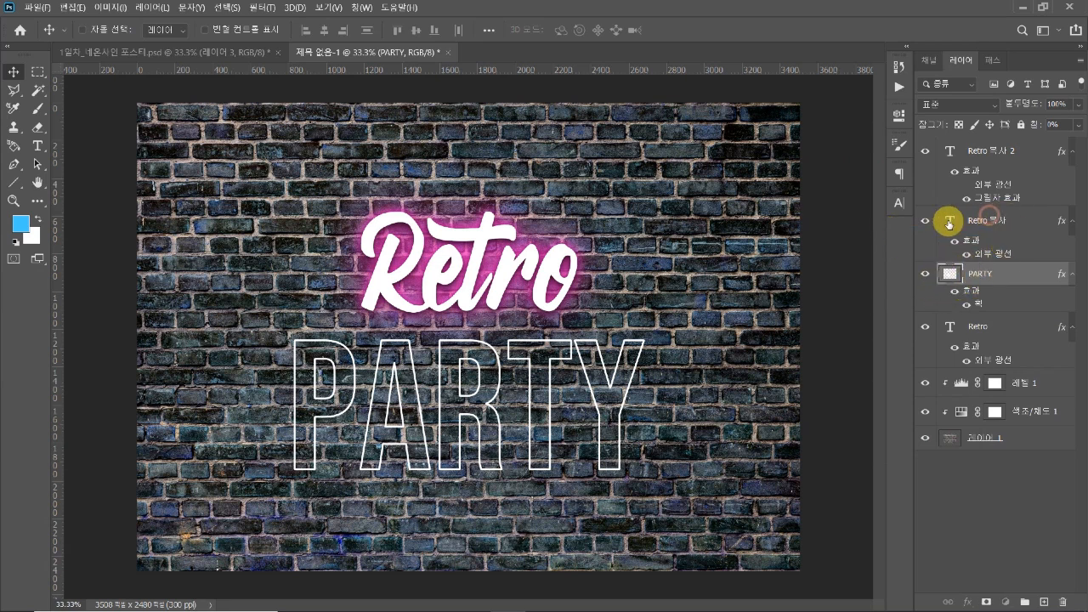
Rasterize the layer style of the "PARTY" layer so its white outline becomes plain pixels
{"action": "left_click", "coordinate": [946, 224]}
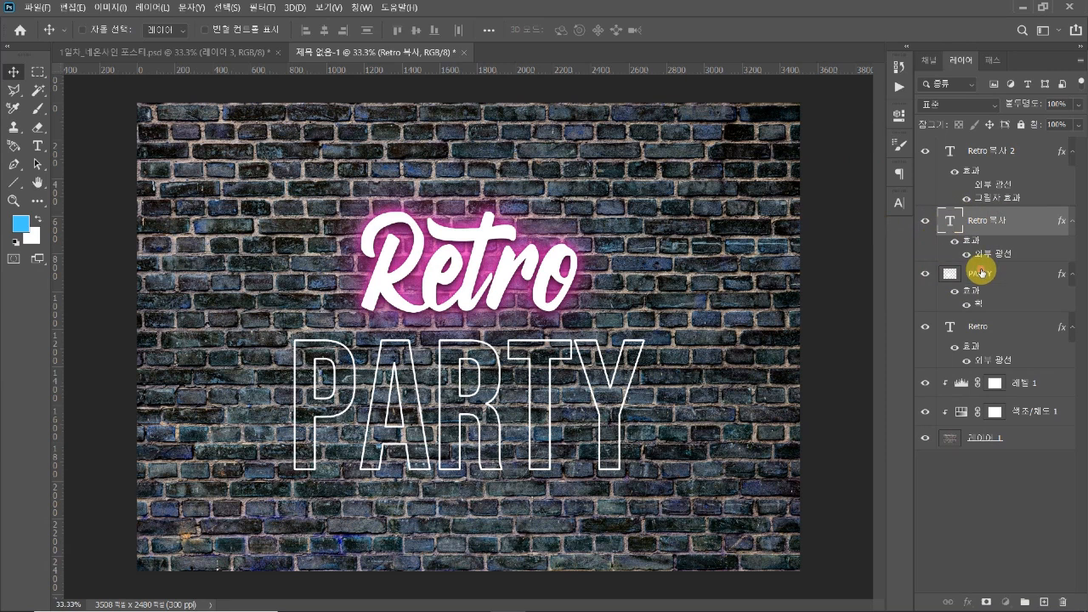
{"action": "left_click", "coordinate": [953, 270]}
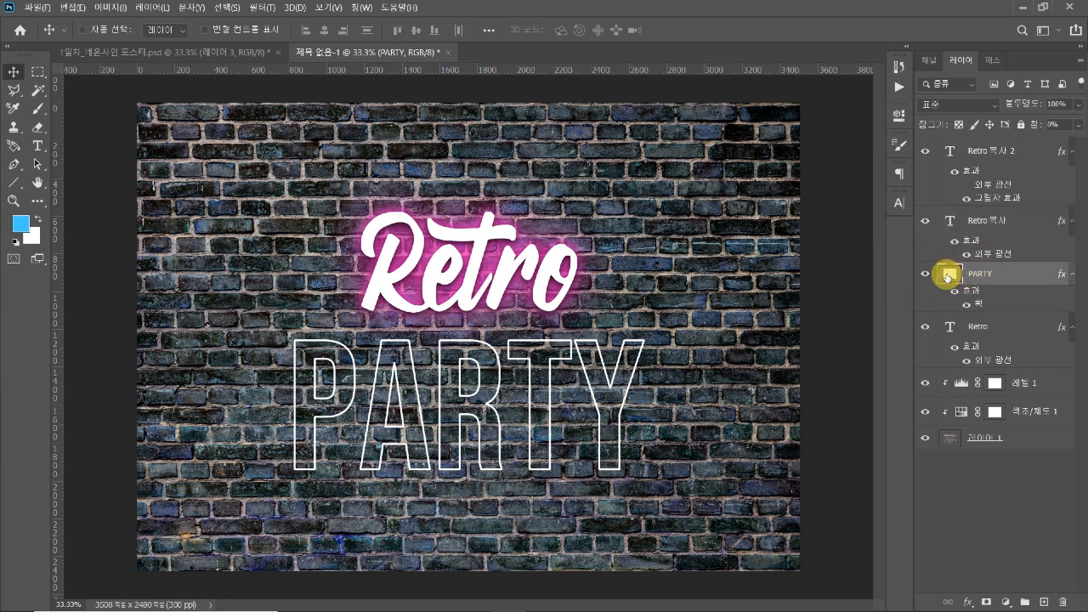
{"action": "right_click", "coordinate": [1012, 279]}
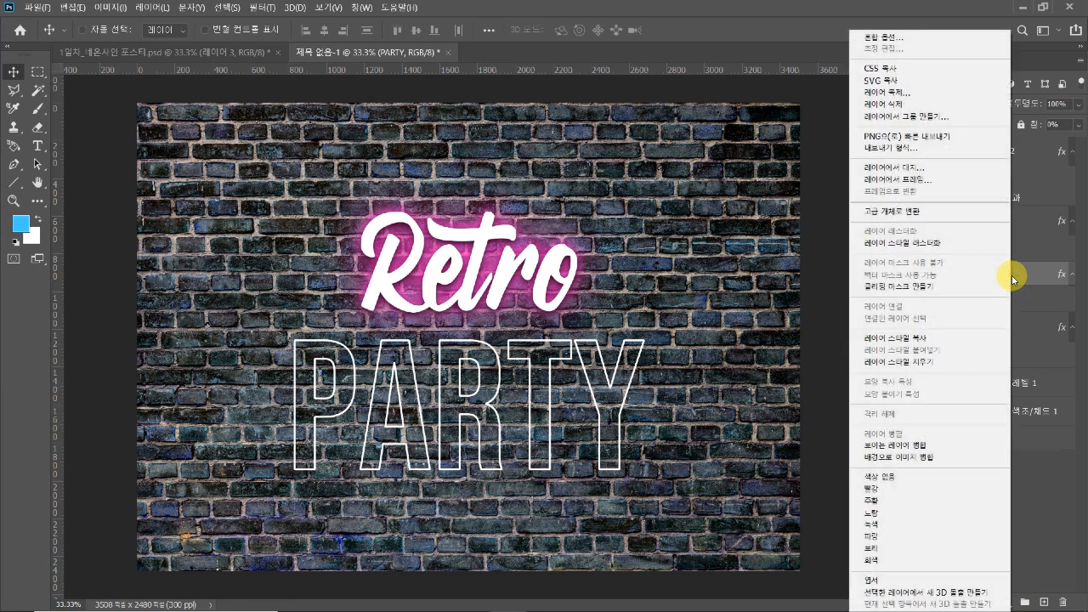
{"action": "left_click", "coordinate": [924, 244]}
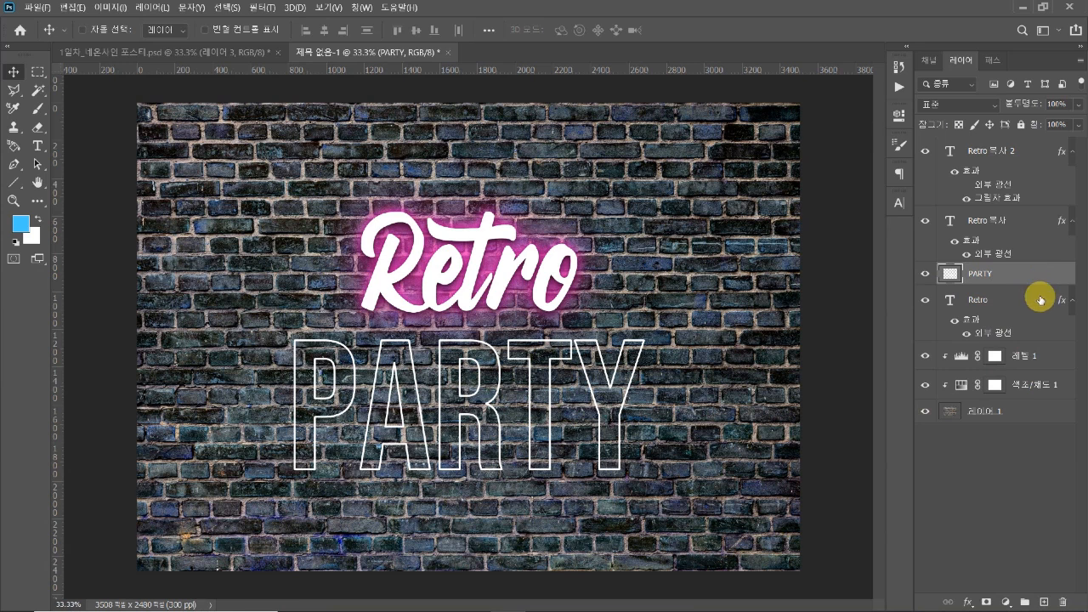
{"action": "left_click", "coordinate": [1005, 459]}
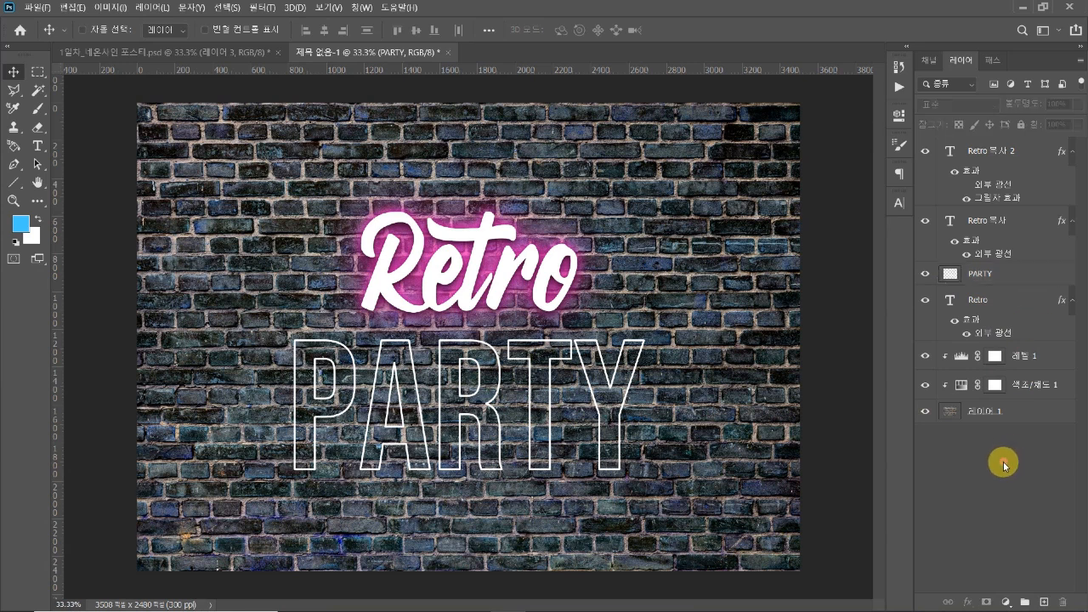
Move the original "Retro" text layer above the "PARTY" layer, grouping the three "Retro" layers together in the stack
{"action": "left_click", "coordinate": [999, 223]}
{"action": "left_click", "coordinate": [987, 152]}
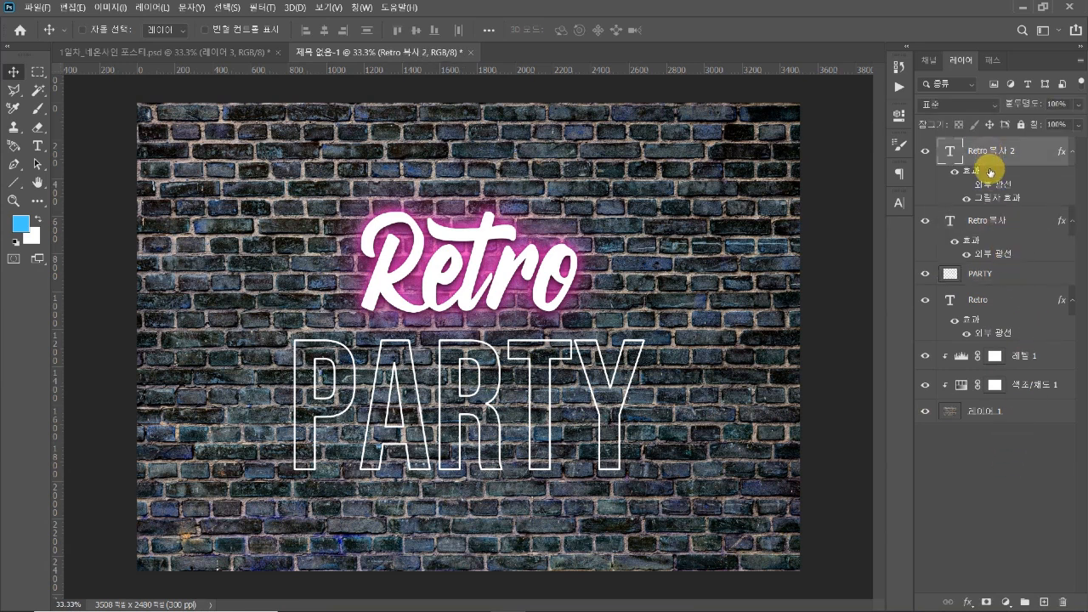
{"action": "left_click", "coordinate": [998, 220]}
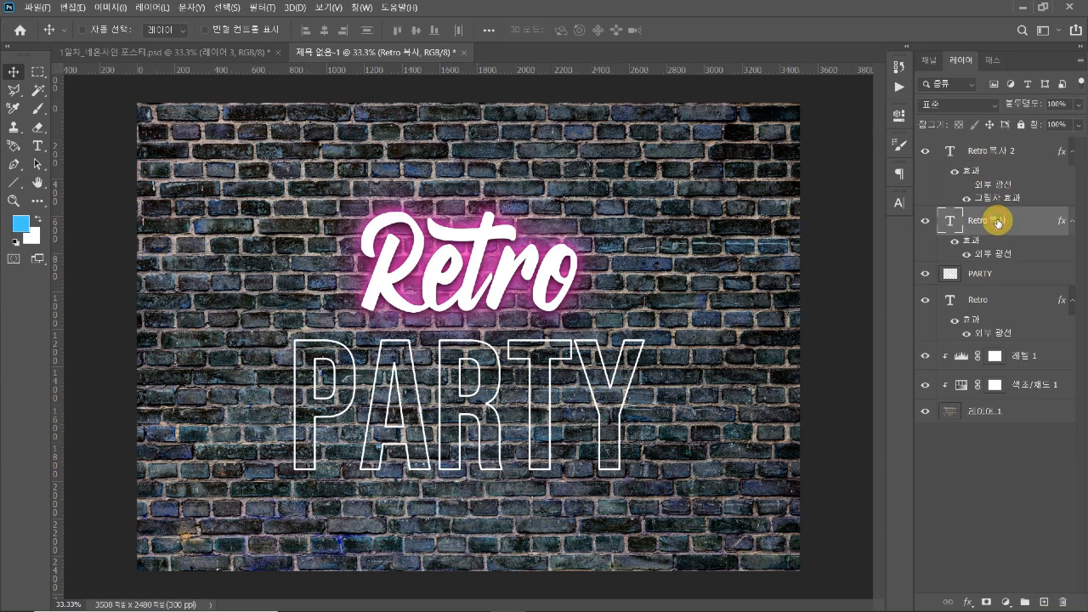
{"action": "left_click", "coordinate": [990, 299]}
{"action": "mouse_move", "coordinate": [996, 300]}
{"action": "left_mouse_down"}
{"action": "mouse_move", "coordinate": [995, 267]}
{"action": "mouse_move", "coordinate": [996, 285]}
{"action": "left_mouse_up"}
Copy the outer glow effect from the original "Retro" layer onto the "PARTY" layer
{"action": "left_click", "coordinate": [992, 231]}
{"action": "left_click", "coordinate": [994, 151]}
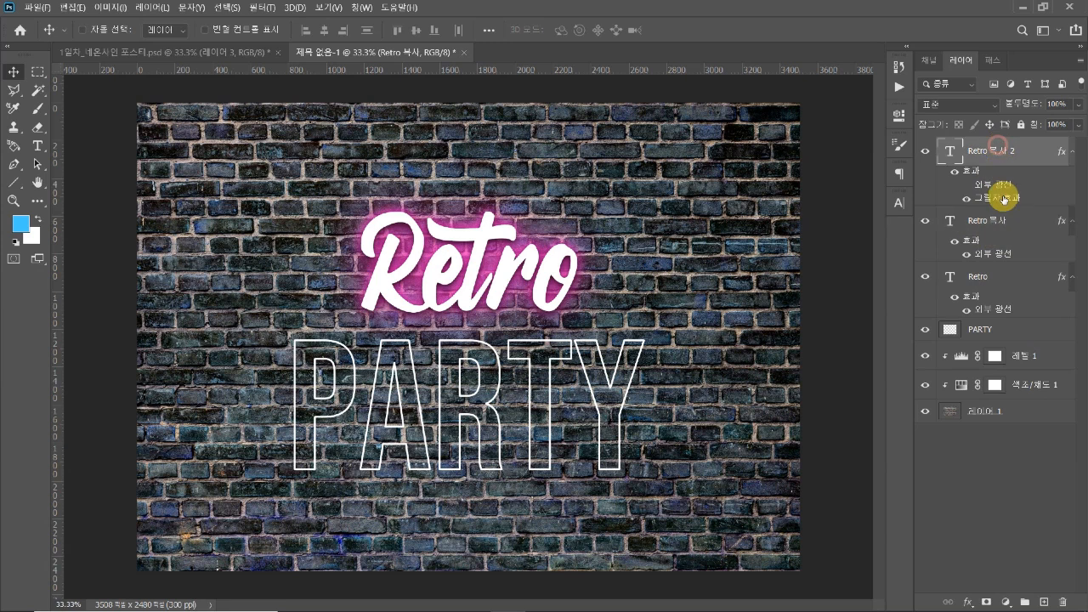
{"action": "left_click", "coordinate": [998, 223]}
{"action": "left_click", "coordinate": [1006, 278]}
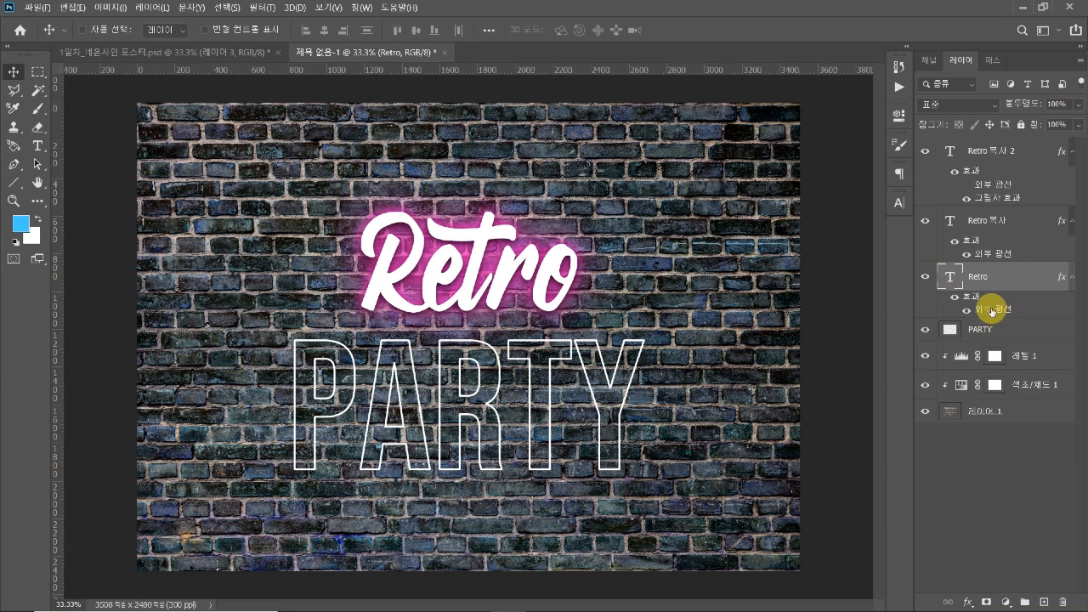
{"action": "left_click_drag", "start_coordinate": [991, 311], "coordinate": [991, 340]}
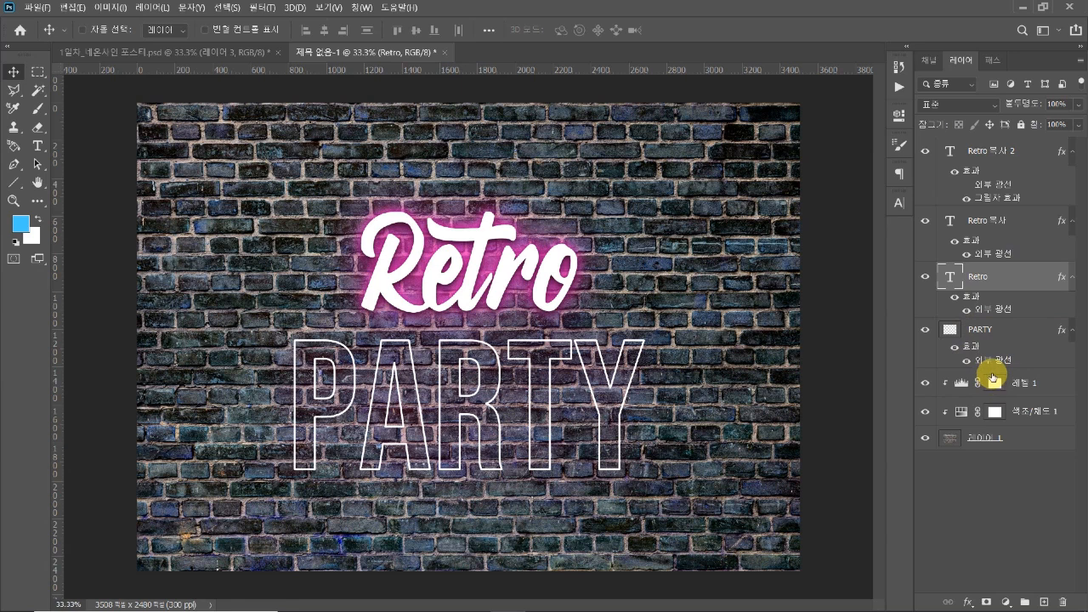
Change the "PARTY" layer's outer glow colour to blue (#2400ff)
{"action": "left_click", "coordinate": [992, 362]}
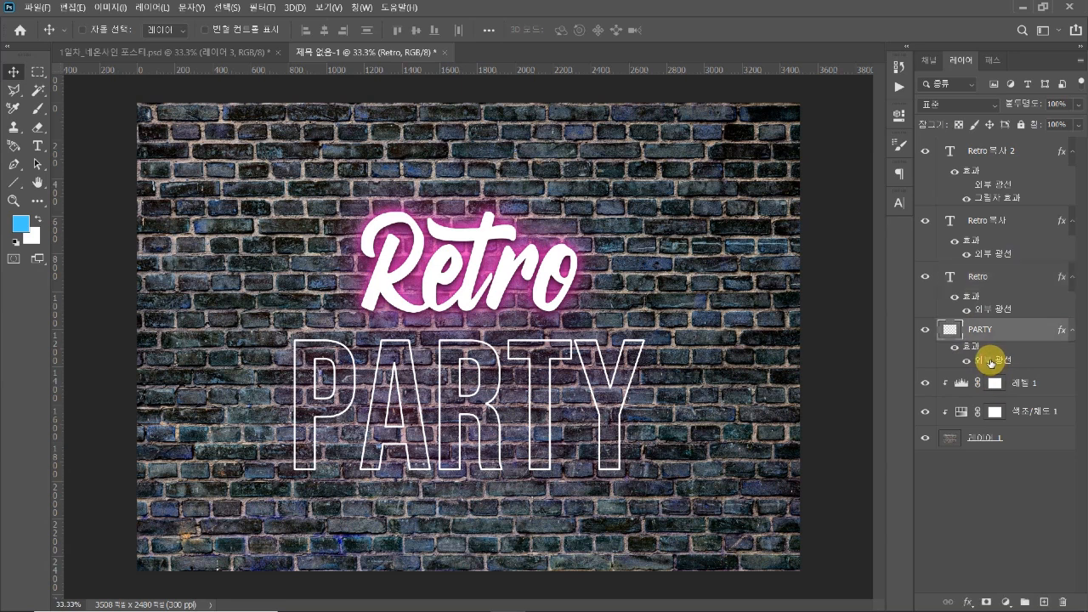
{"action": "double_click", "coordinate": [991, 362]}
{"action": "left_click_drag", "start_coordinate": [733, 207], "coordinate": [878, 126]}
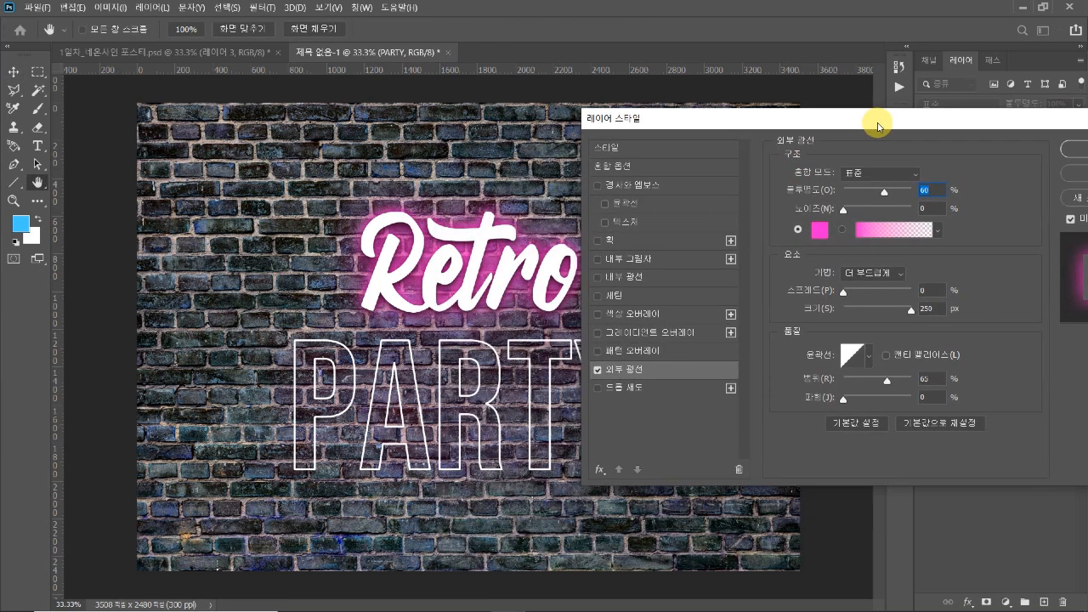
{"action": "left_click", "coordinate": [819, 229]}
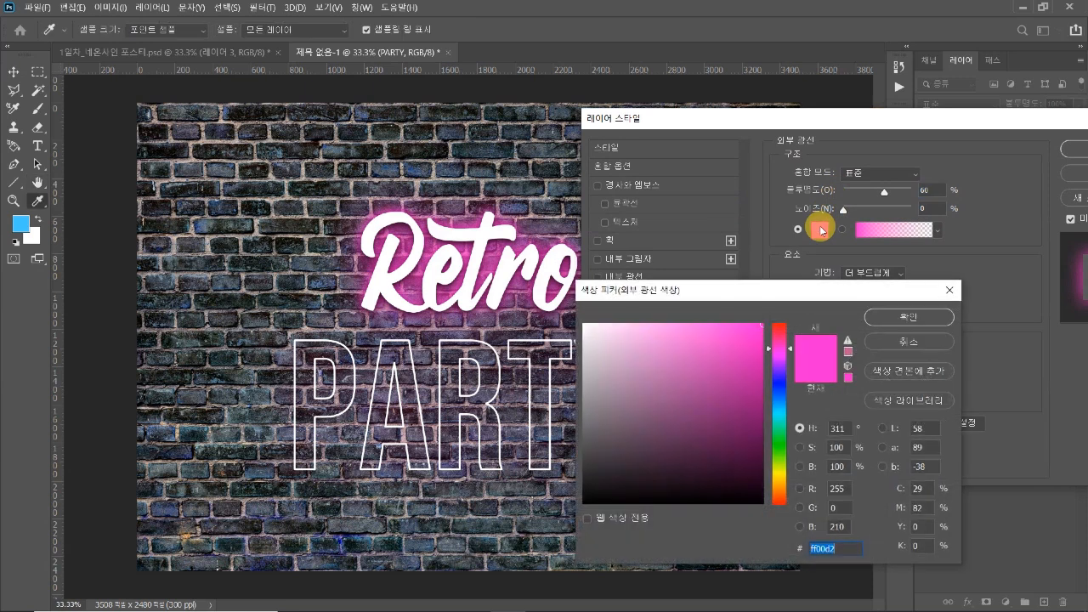
{"action": "left_click_drag", "start_coordinate": [799, 289], "coordinate": [839, 274]}
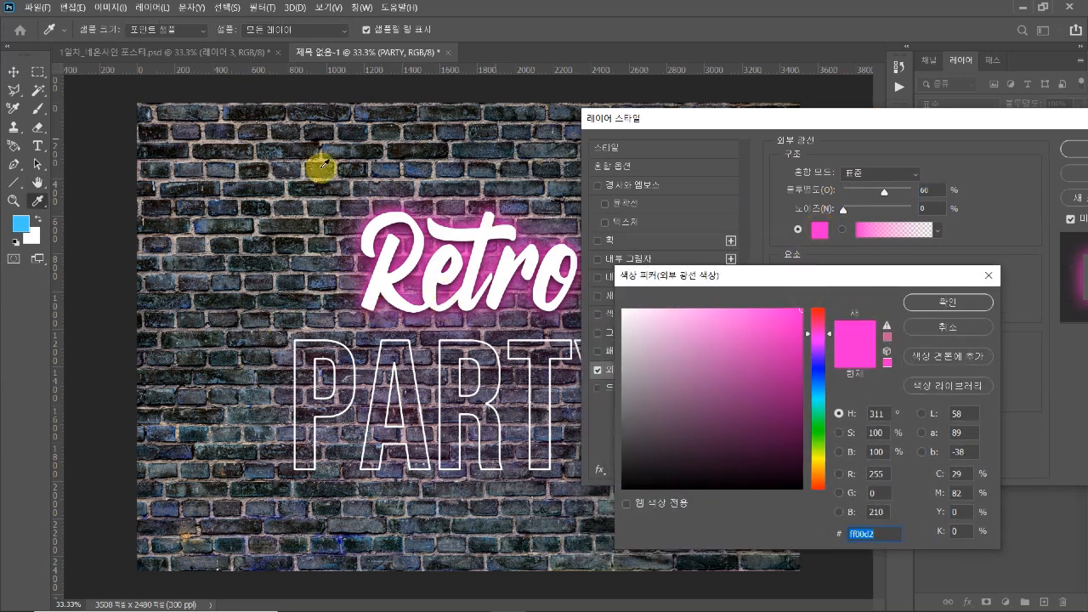
{"action": "left_click_drag", "start_coordinate": [834, 342], "coordinate": [831, 368]}
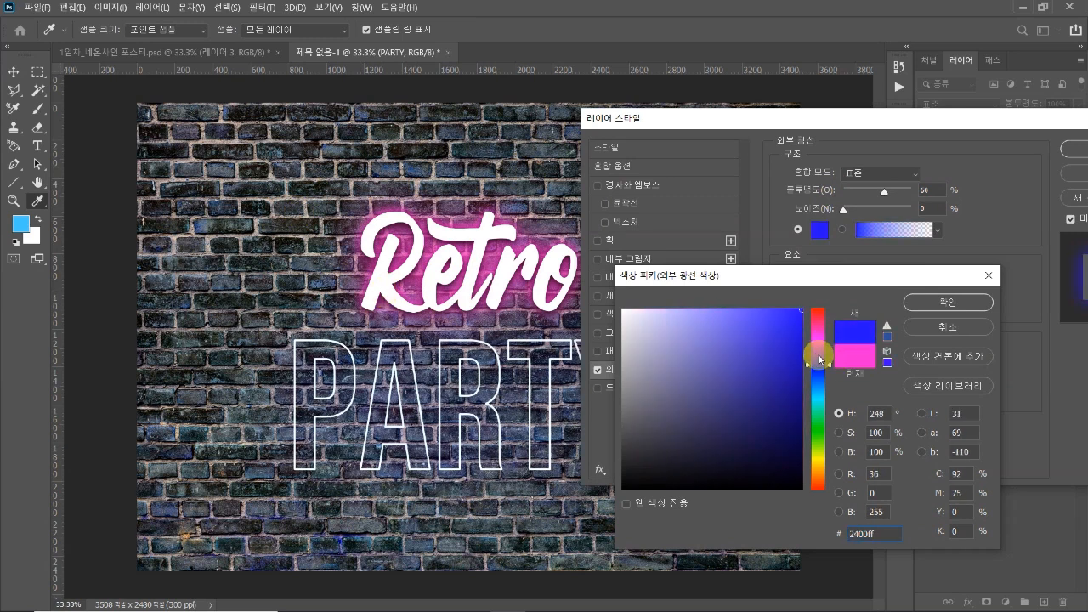
{"action": "left_click", "coordinate": [917, 304]}
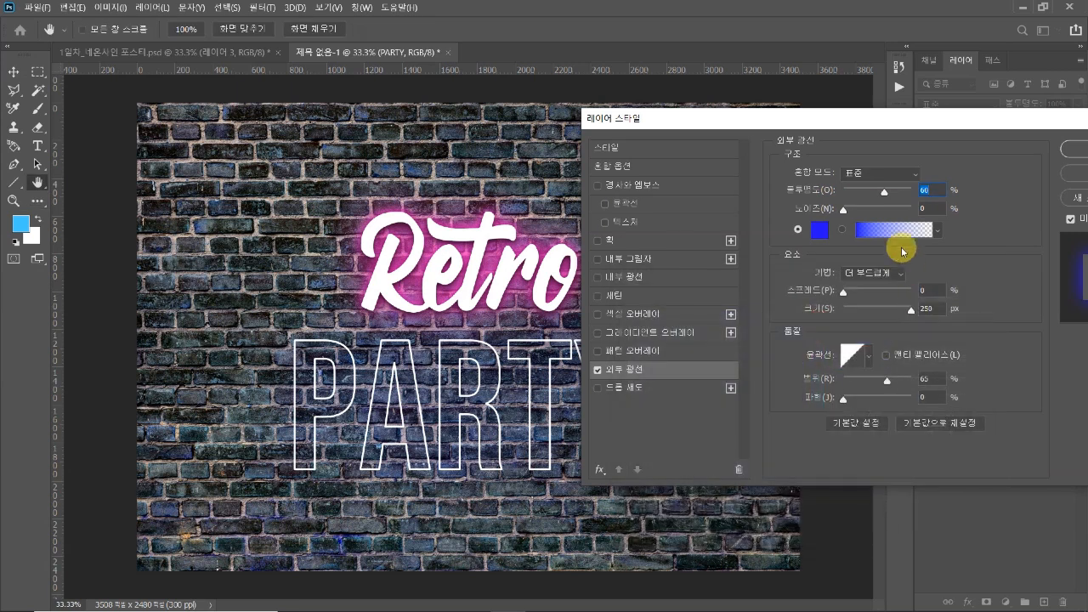
Set the "PARTY" outer glow to 100% opacity and 33% range, and apply the layer style
{"action": "left_click_drag", "start_coordinate": [883, 197], "coordinate": [916, 189]}
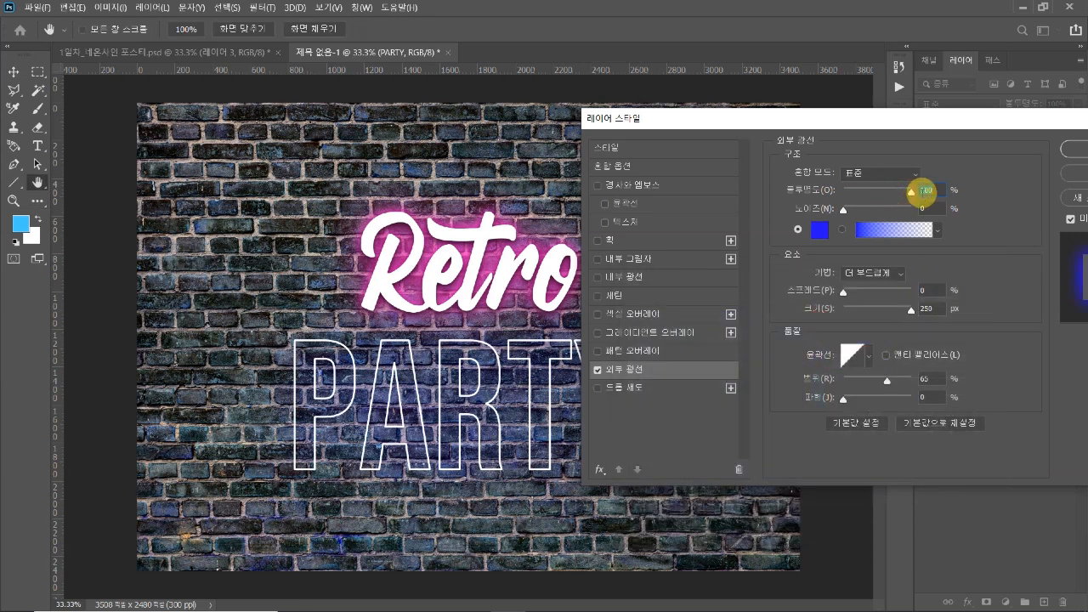
{"action": "left_click_drag", "start_coordinate": [887, 384], "coordinate": [871, 383]}
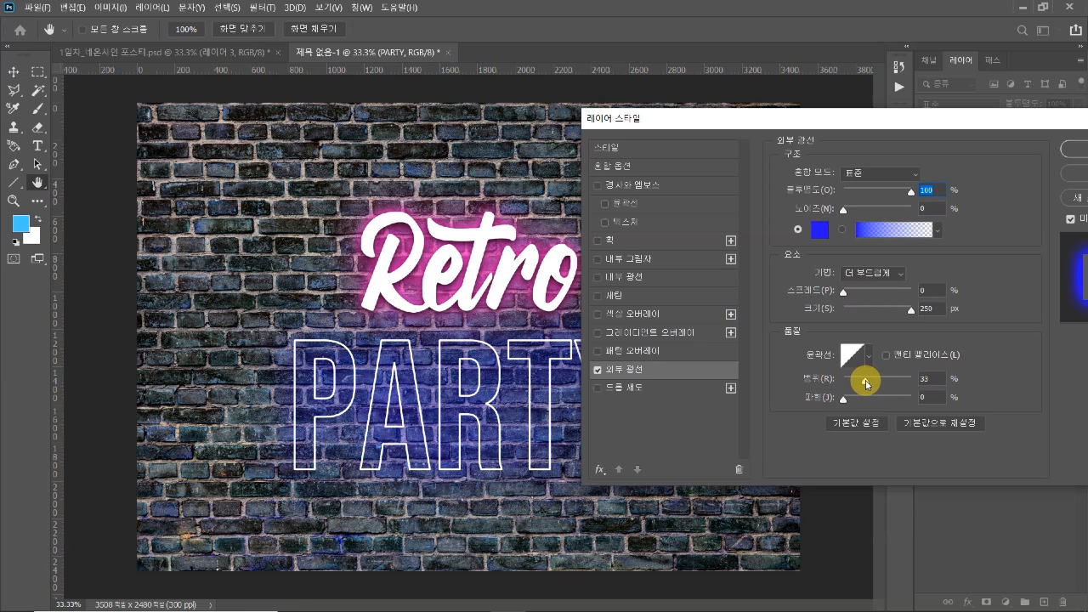
{"action": "left_click", "coordinate": [866, 384]}
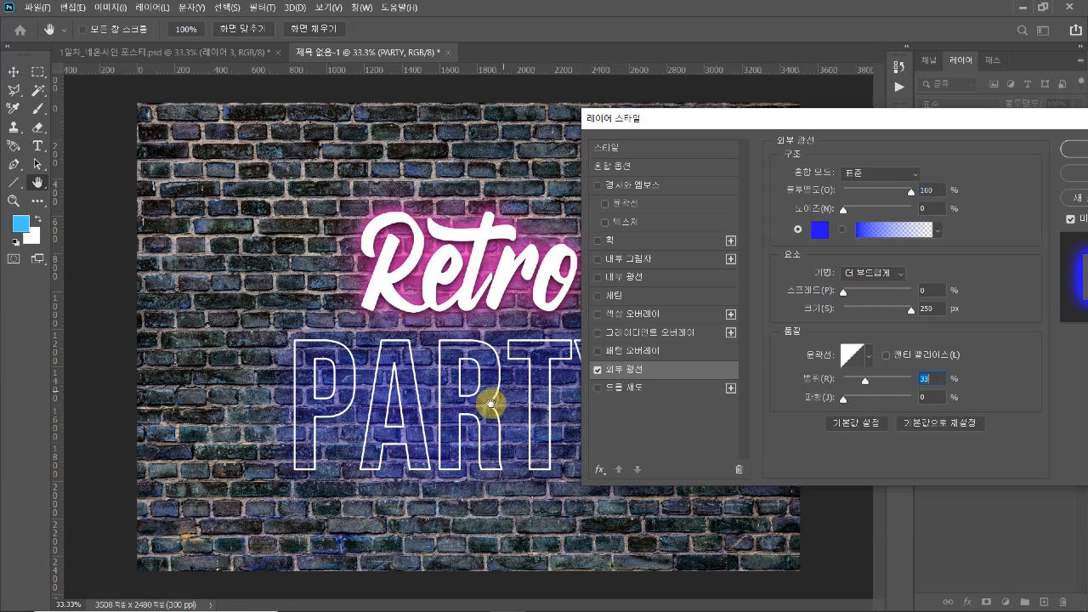
{"action": "left_click_drag", "start_coordinate": [810, 119], "coordinate": [786, 118]}
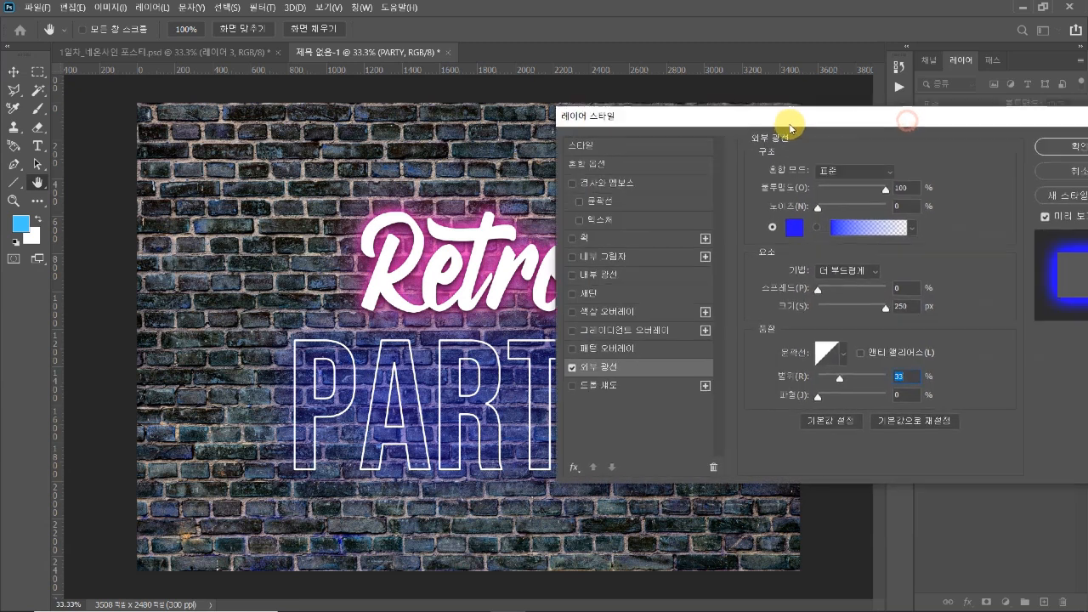
{"action": "left_click", "coordinate": [1065, 151]}
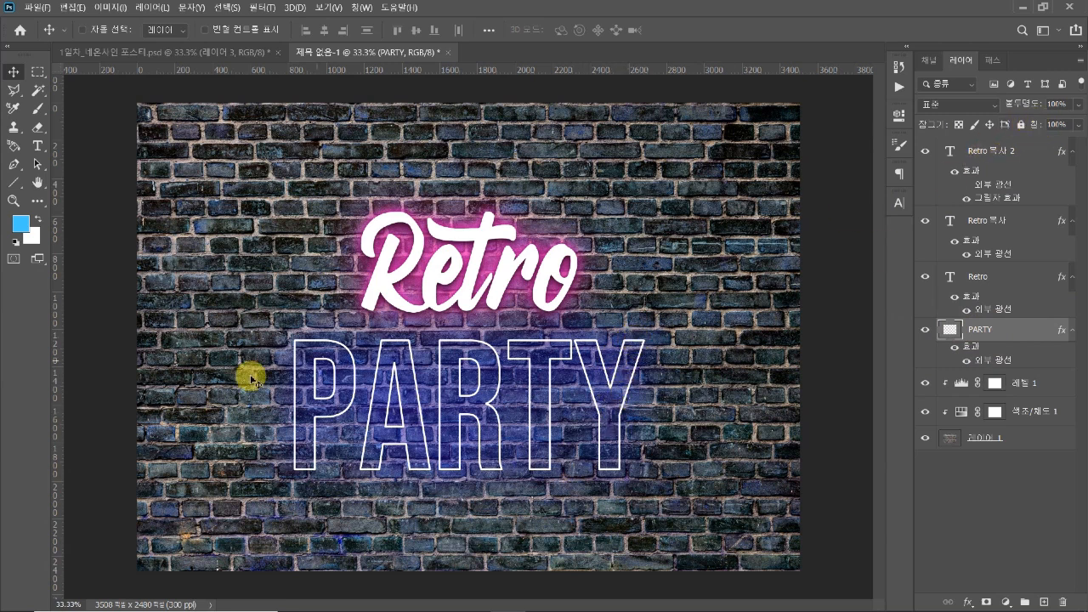
{"action": "mouse_move", "coordinate": [1031, 125]}
{"action": "left_mouse_down"}
{"action": "mouse_move", "coordinate": [1023, 117]}
{"action": "mouse_move", "coordinate": [1049, 122]}
{"action": "left_mouse_up"}
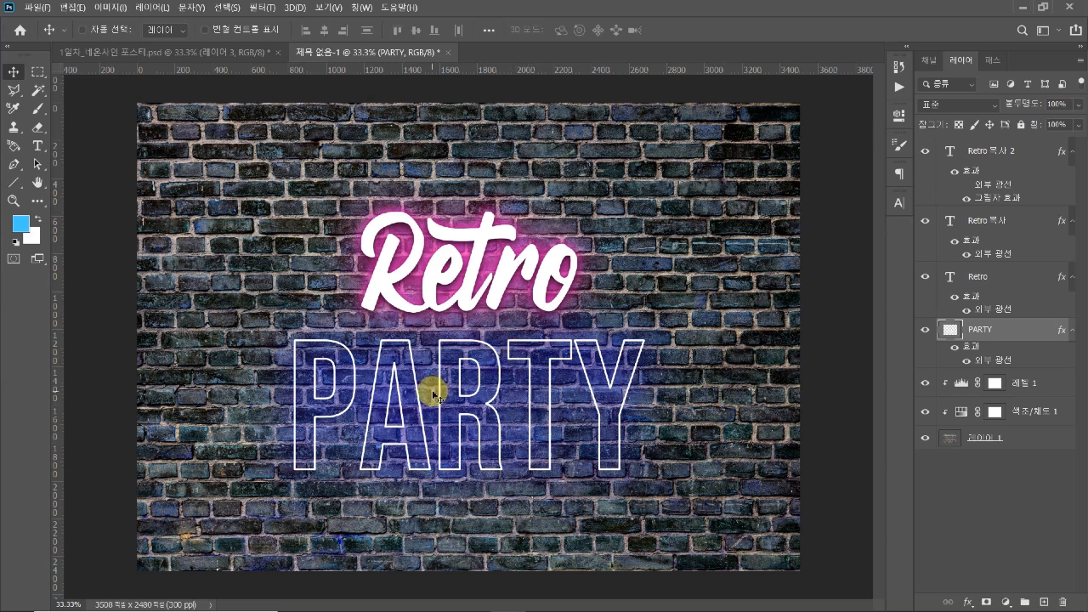
{"action": "left_click", "coordinate": [37, 74]}
{"action": "left_click_drag", "start_coordinate": [283, 342], "coordinate": [310, 387]}
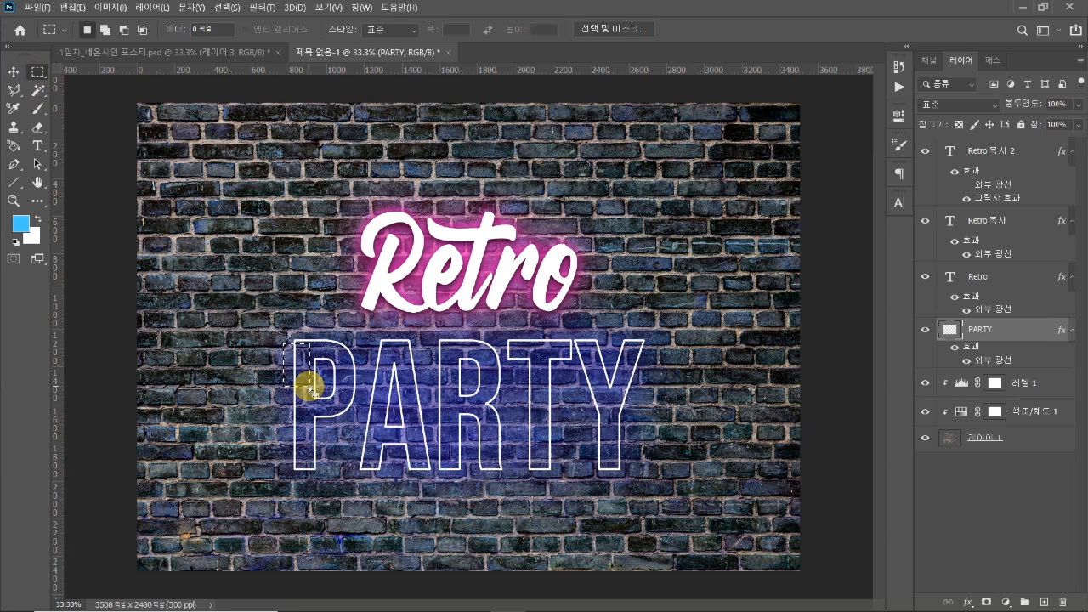
{"action": "left_click", "coordinate": [309, 387]}
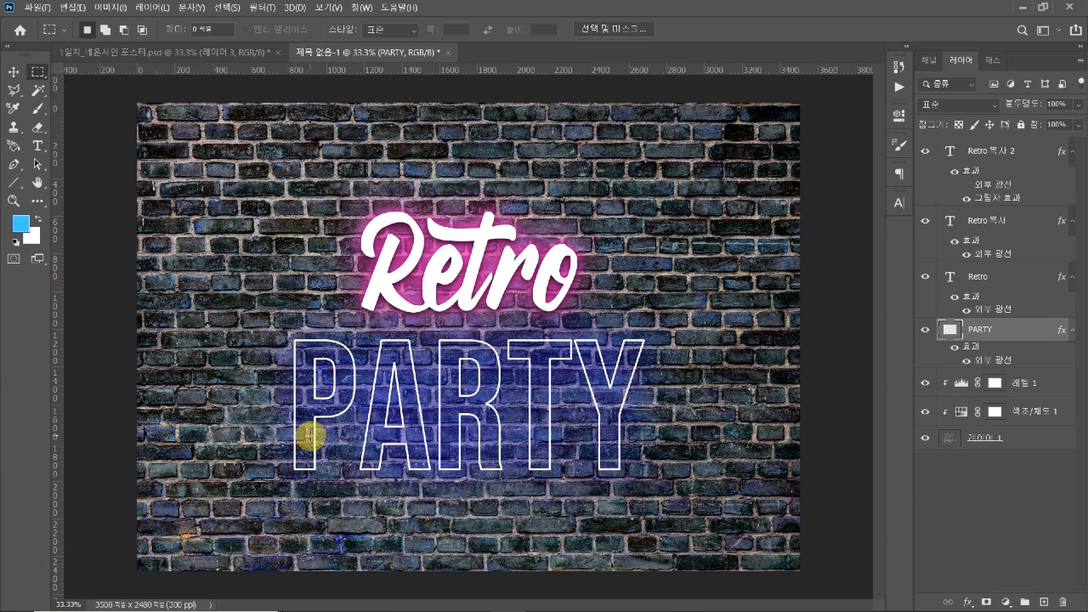
{"action": "right_click", "coordinate": [1003, 338]}
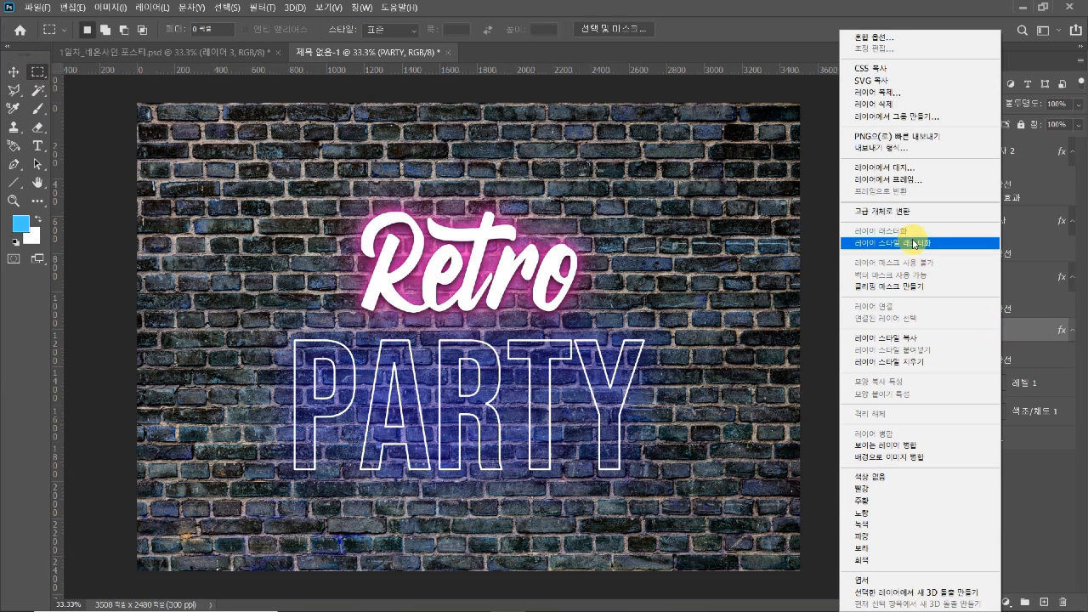
{"action": "left_click", "coordinate": [1038, 481]}
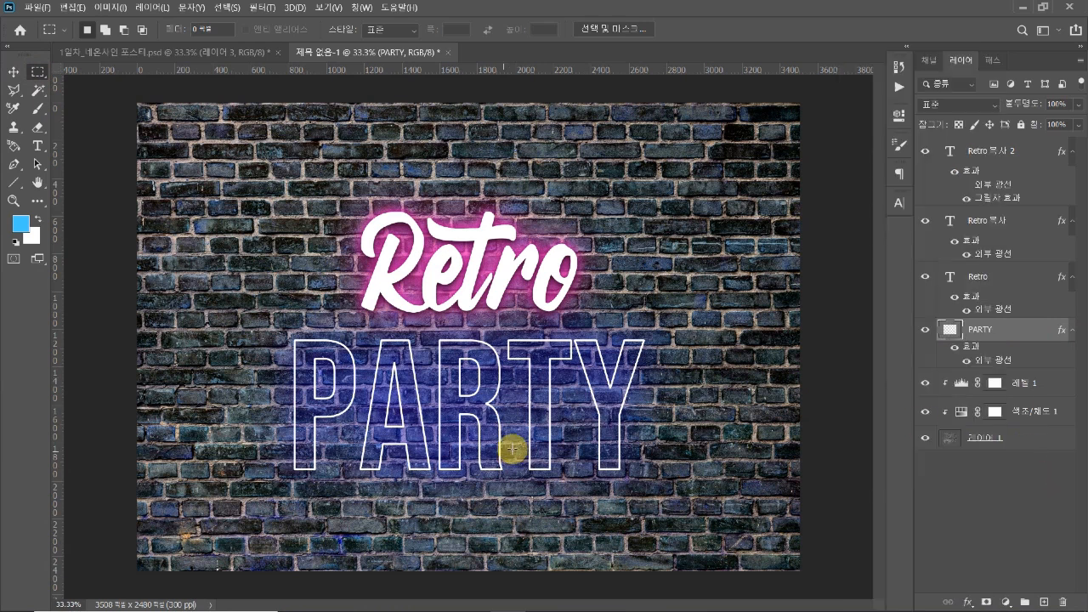
Duplicate the "PARTY" layer together with its blue outer glow
{"action": "key", "text": "v"}
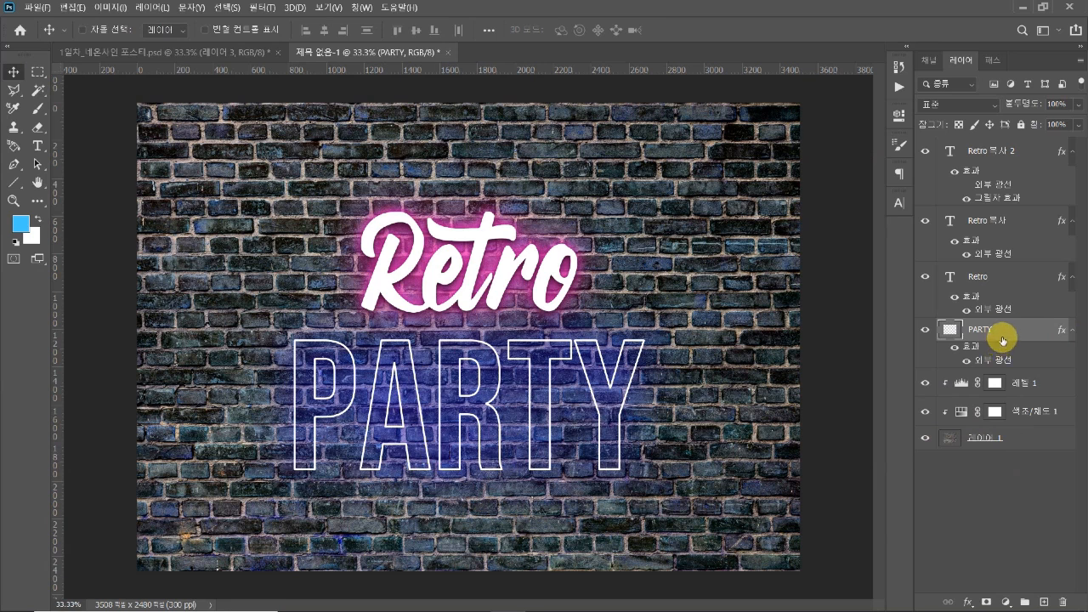
{"action": "key", "text": "ctrl+j"}
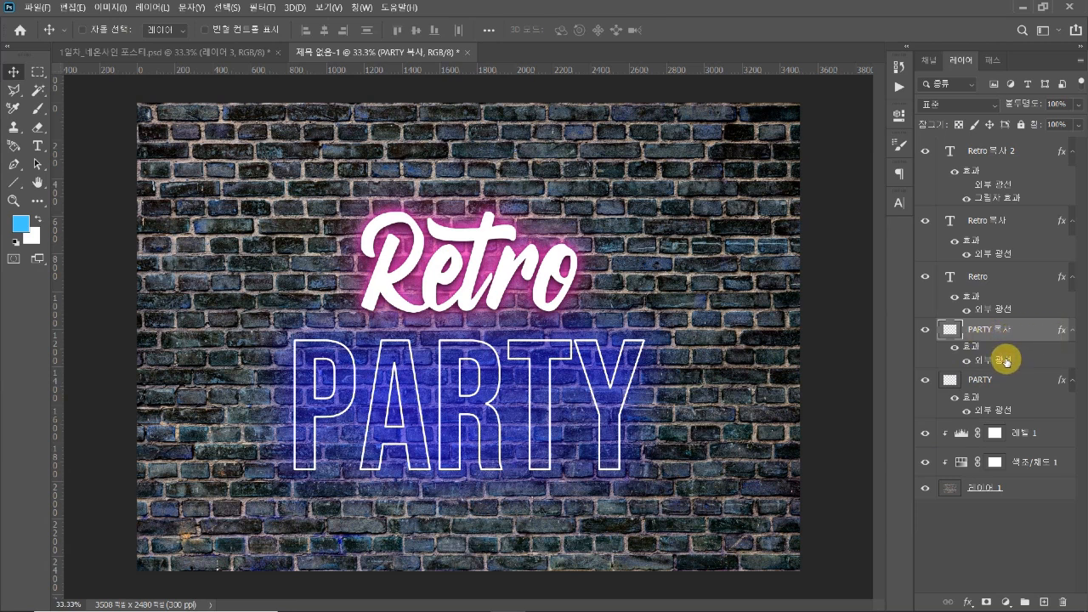
Set the duplicated "PARTY" layer's outer glow to 43 px size and 56% range at 100% opacity, and apply it
{"action": "double_click", "coordinate": [1005, 360]}
{"action": "left_click_drag", "start_coordinate": [820, 121], "coordinate": [892, 128]}
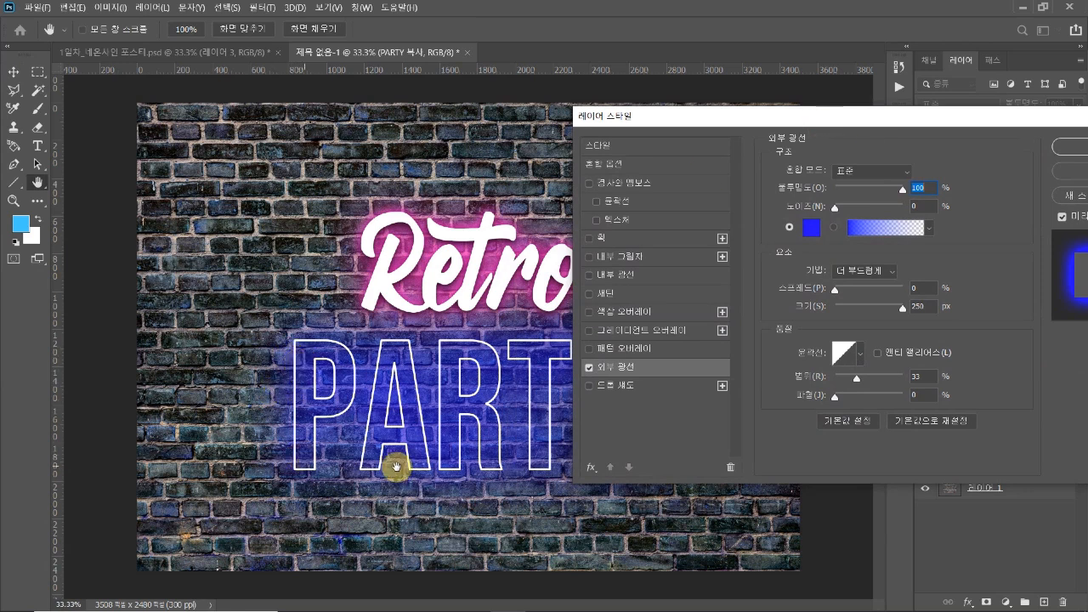
{"action": "left_click_drag", "start_coordinate": [799, 124], "coordinate": [823, 122]}
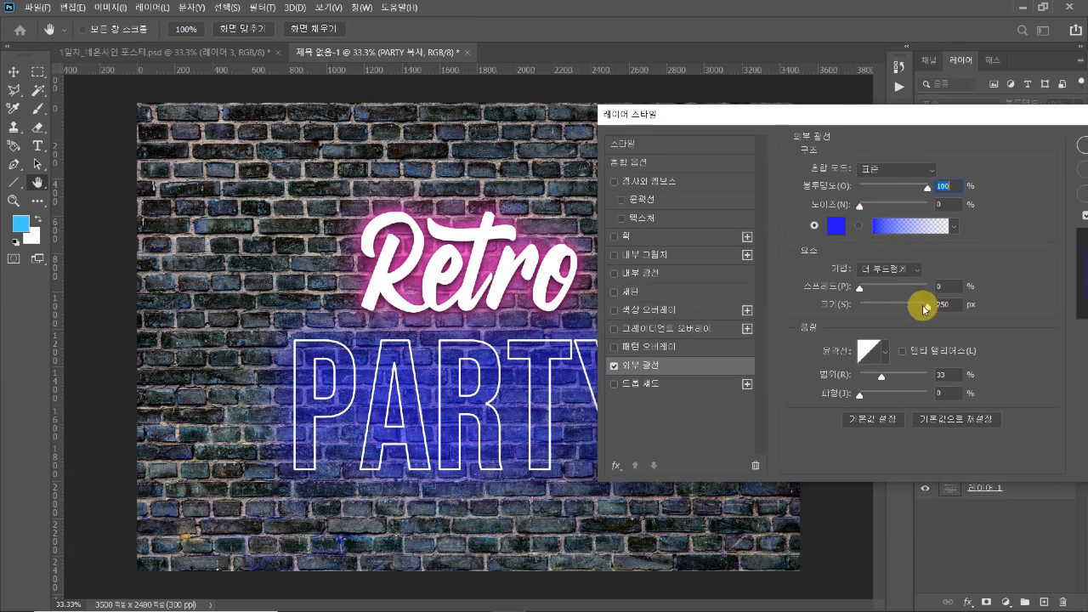
{"action": "left_click_drag", "start_coordinate": [927, 309], "coordinate": [872, 309]}
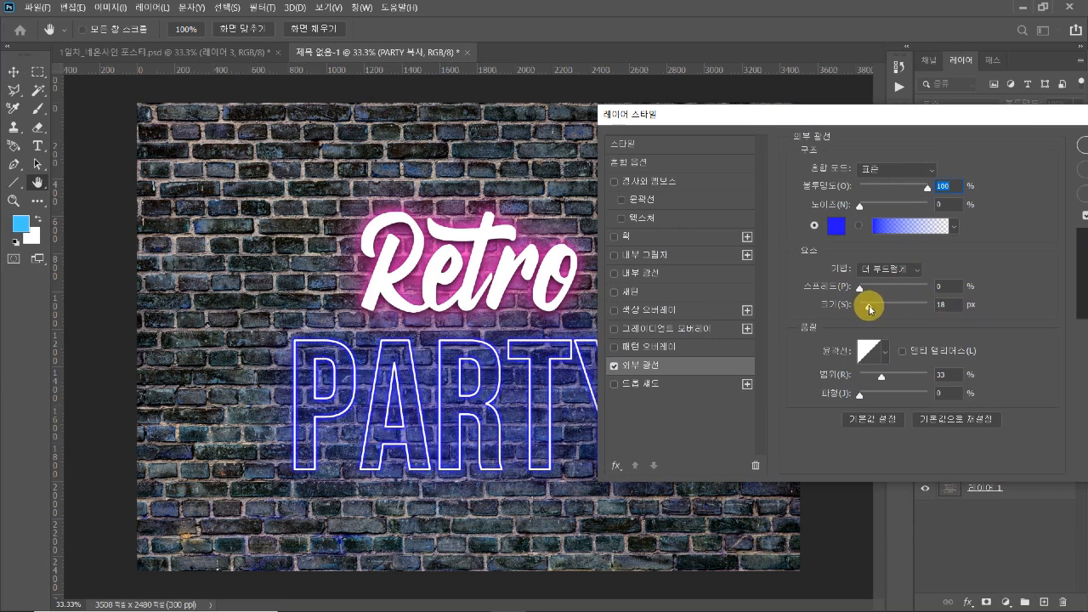
{"action": "left_click_drag", "start_coordinate": [869, 309], "coordinate": [869, 308]}
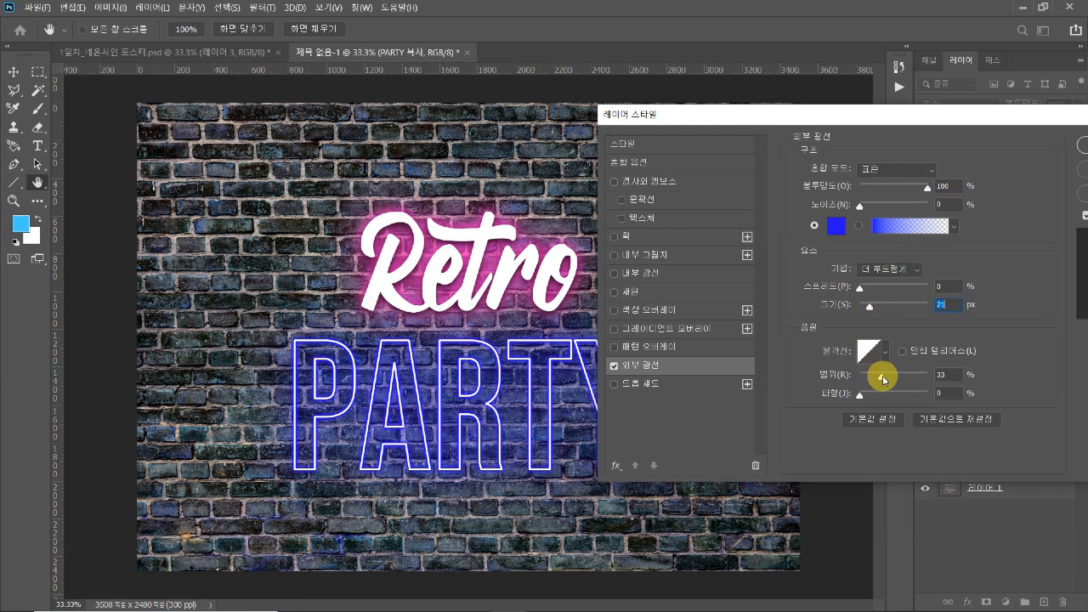
{"action": "left_click_drag", "start_coordinate": [893, 379], "coordinate": [898, 380]}
{"action": "left_click_drag", "start_coordinate": [867, 311], "coordinate": [877, 315]}
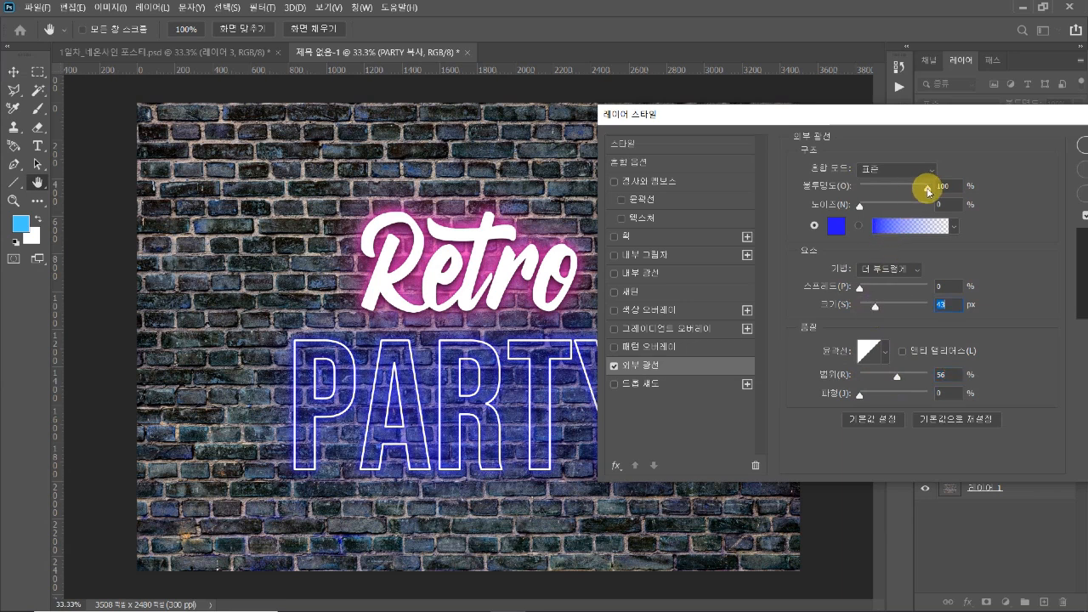
{"action": "left_click_drag", "start_coordinate": [930, 114], "coordinate": [879, 138]}
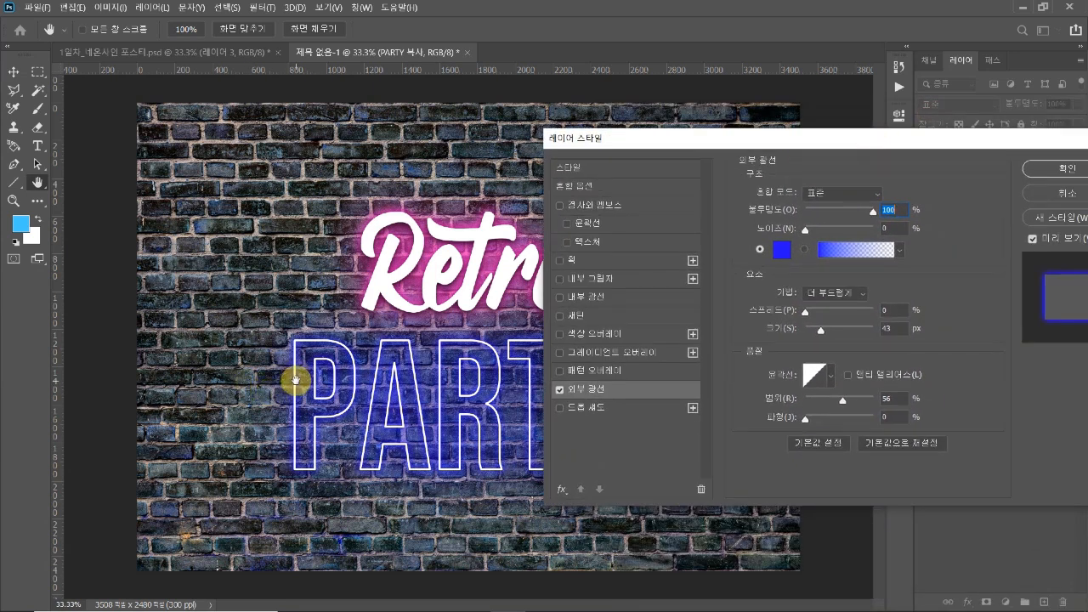
{"action": "left_click", "coordinate": [1050, 168]}
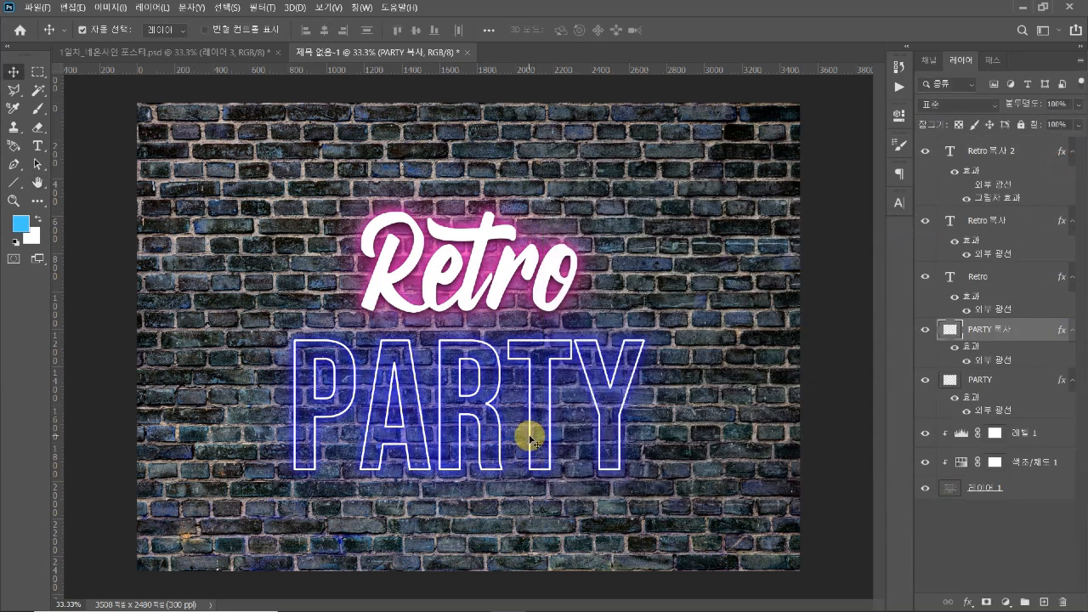
Compare the blue glows of the two "PARTY" layers by hiding and showing each one in turn
{"action": "key", "text": "ctrl+plus"}
{"action": "key", "text": "ctrl+plus"}
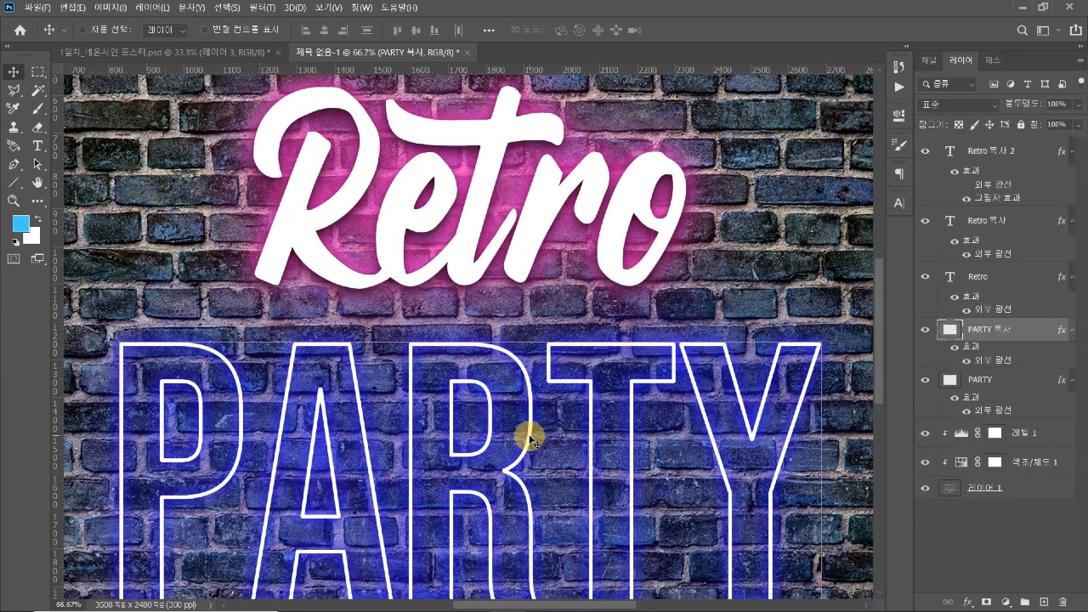
{"action": "left_click", "coordinate": [925, 380]}
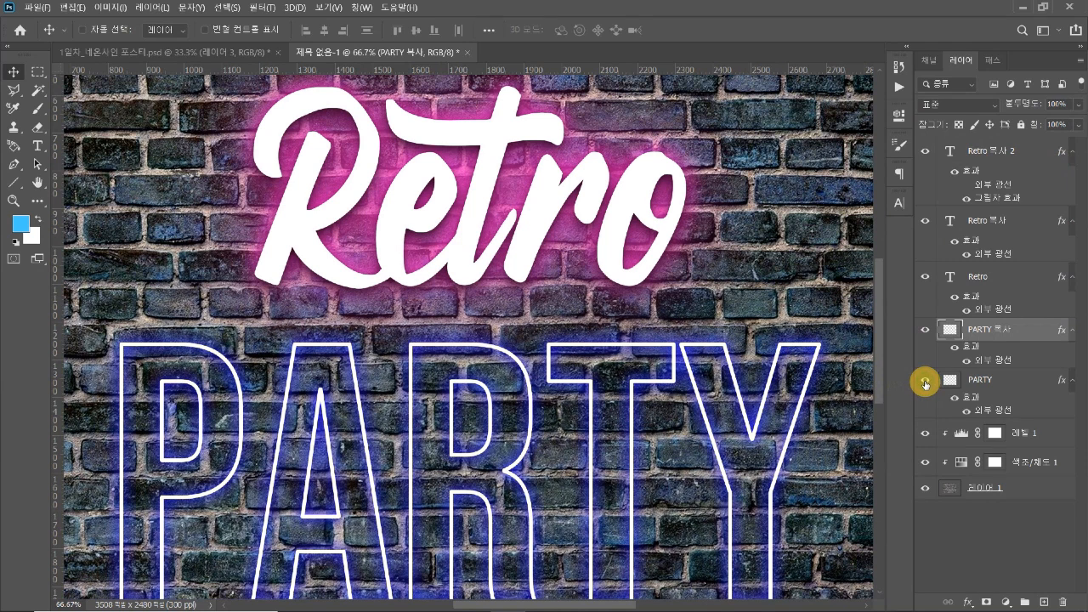
{"action": "left_click", "coordinate": [925, 380]}
{"action": "left_click", "coordinate": [927, 332]}
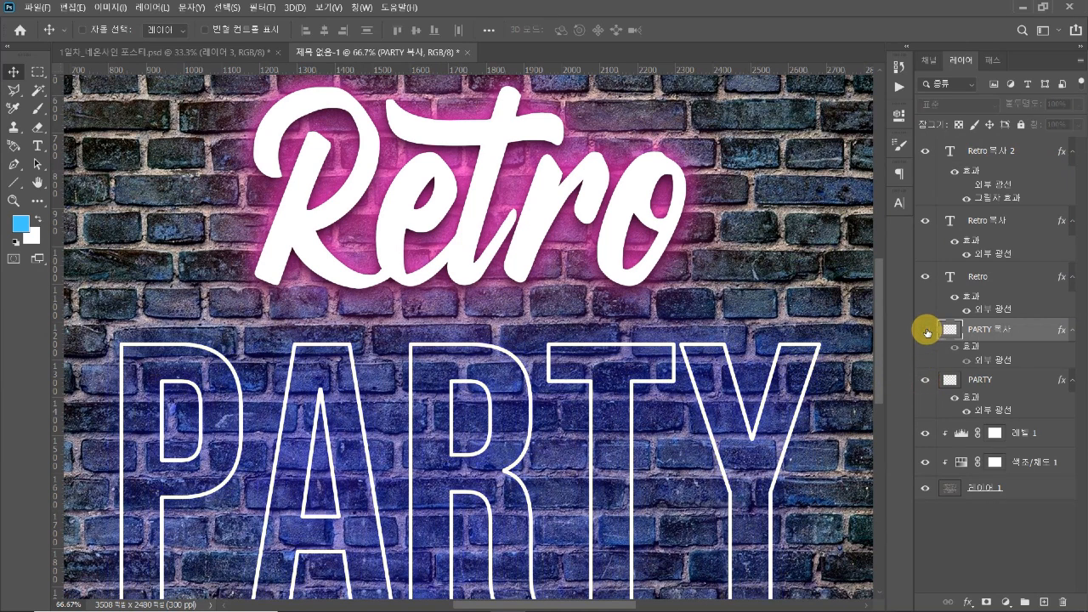
{"action": "left_click", "coordinate": [927, 331]}
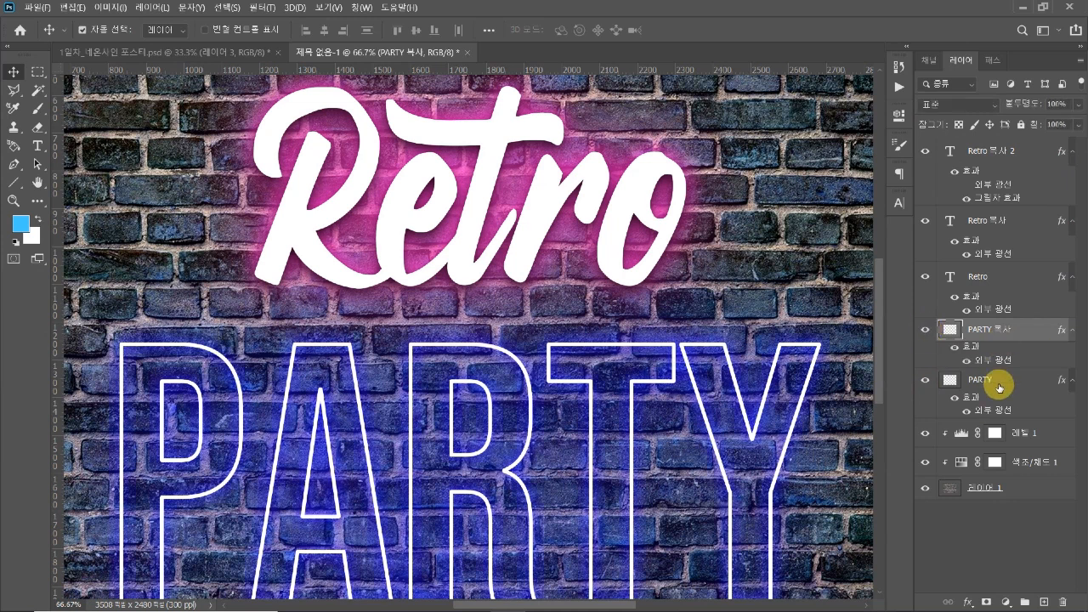
{"action": "key", "text": "ctrl+minus"}
{"action": "key", "text": "ctrl+minus"}
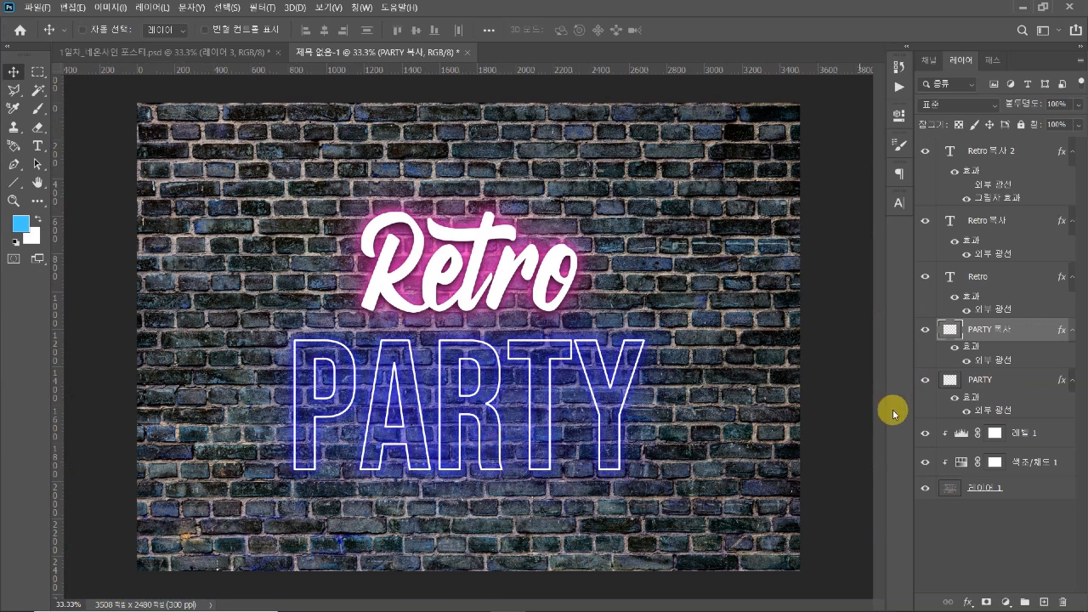
Duplicate the upper "PARTY" layer and replace the new copy's outer glow with a drop shadow
{"action": "key", "text": "ctrl+j"}
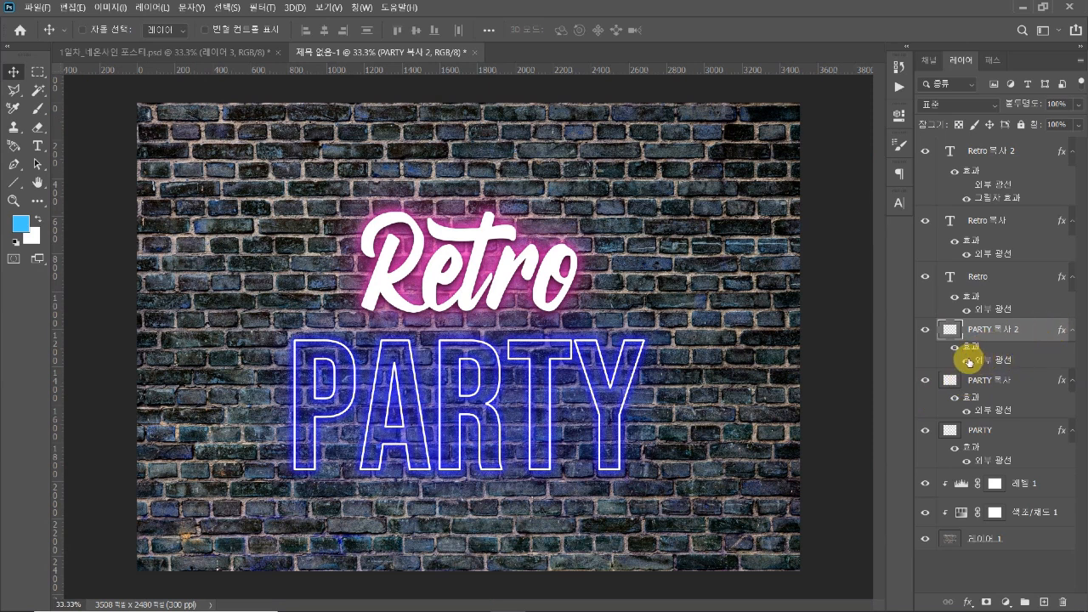
{"action": "left_click", "coordinate": [967, 360]}
{"action": "double_click", "coordinate": [969, 347]}
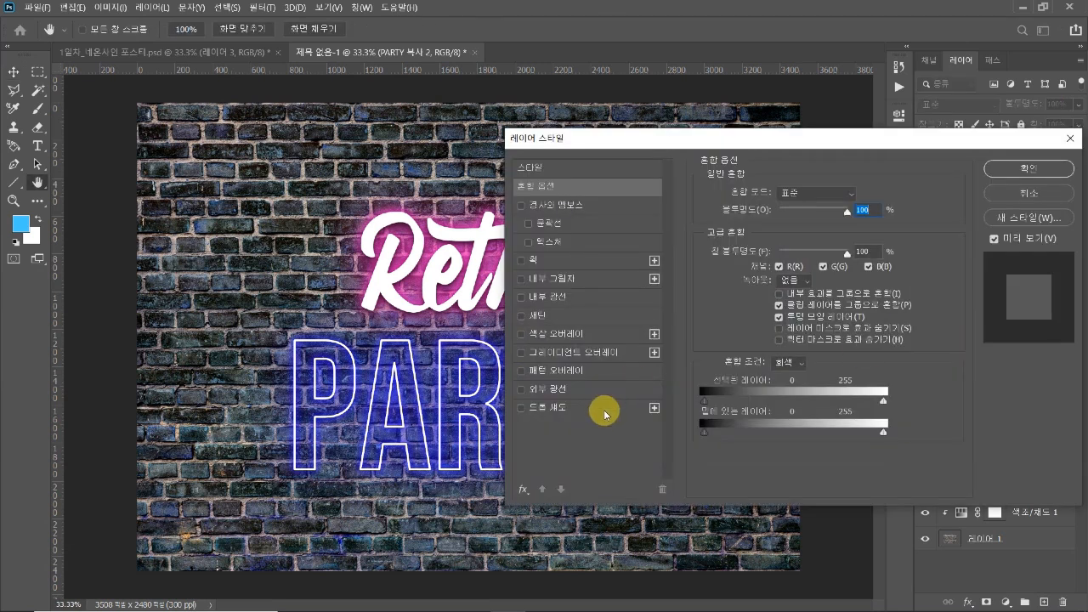
{"action": "left_click", "coordinate": [553, 408]}
{"action": "left_click_drag", "start_coordinate": [858, 140], "coordinate": [943, 136]}
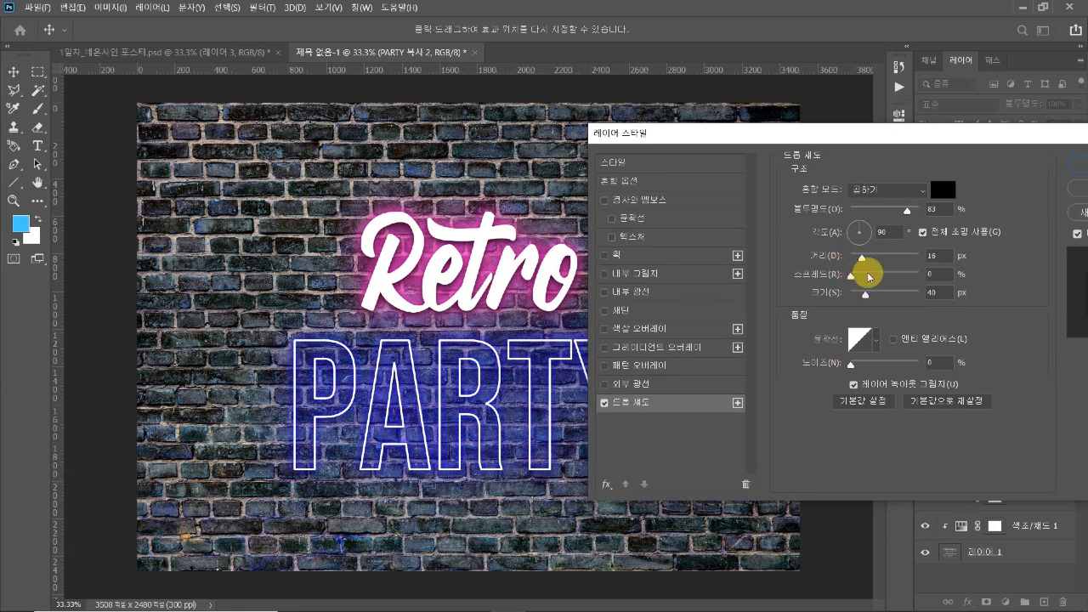
Set the new "PARTY" copy's drop shadow to 100% opacity, 14 px distance and 21 px size, and apply it
{"action": "left_click_drag", "start_coordinate": [867, 290], "coordinate": [865, 263]}
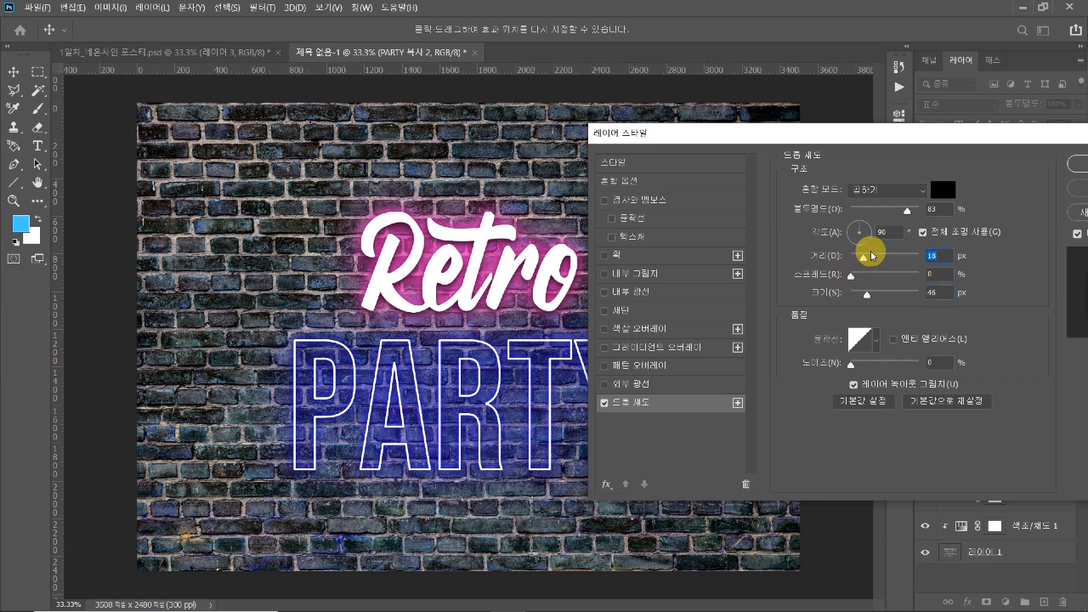
{"action": "left_click_drag", "start_coordinate": [906, 211], "coordinate": [936, 218]}
{"action": "left_click_drag", "start_coordinate": [864, 257], "coordinate": [862, 259]}
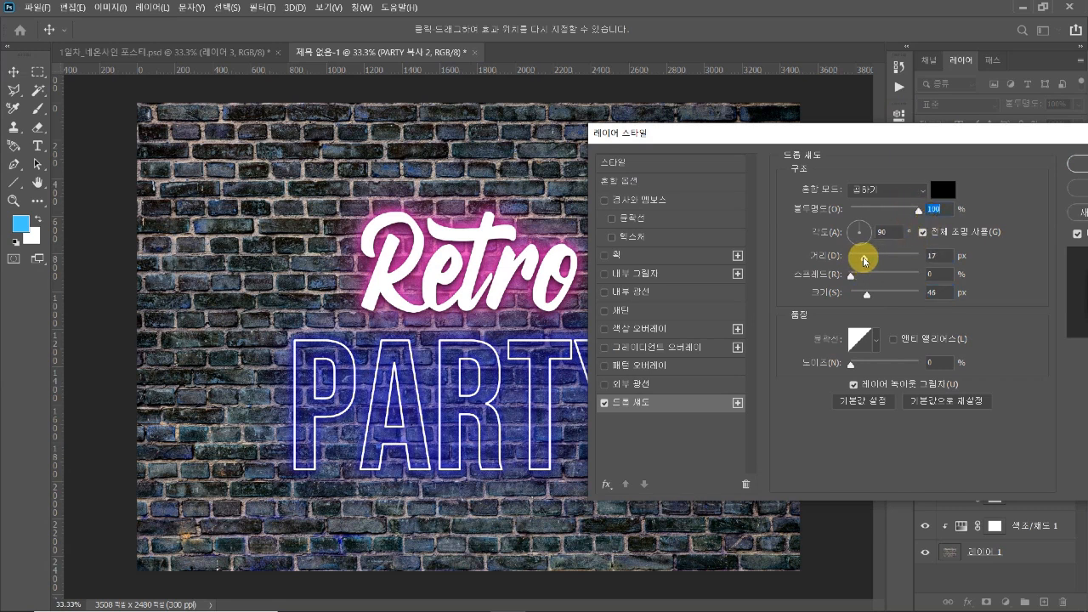
{"action": "scroll", "coordinate": [402, 448], "scroll_direction": "up", "scroll_amount": 4}
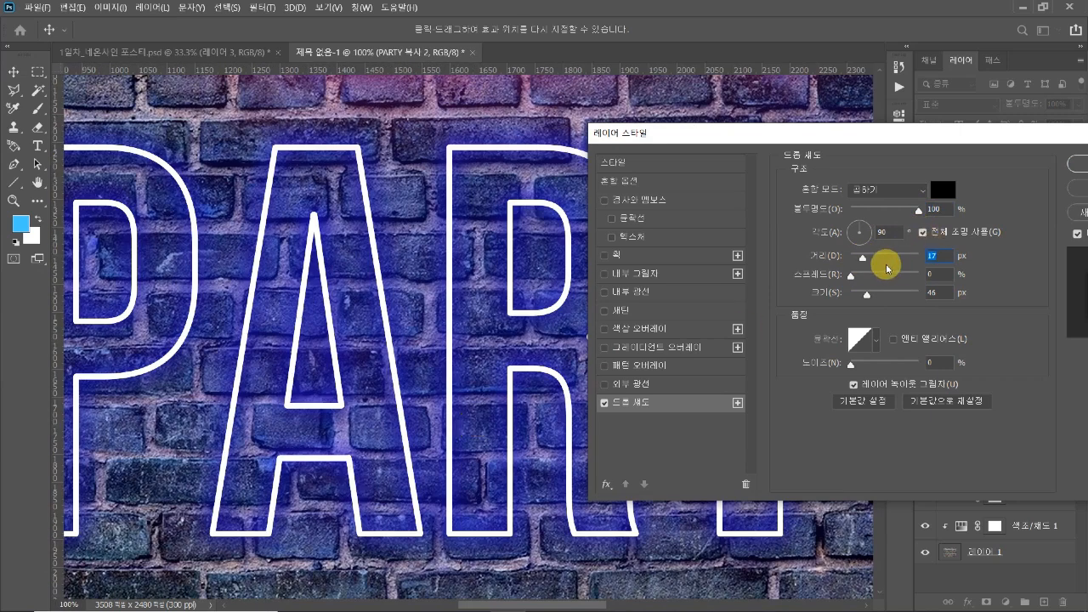
{"action": "mouse_move", "coordinate": [862, 257]}
{"action": "left_mouse_down"}
{"action": "mouse_move", "coordinate": [878, 260]}
{"action": "mouse_move", "coordinate": [861, 254]}
{"action": "left_mouse_up"}
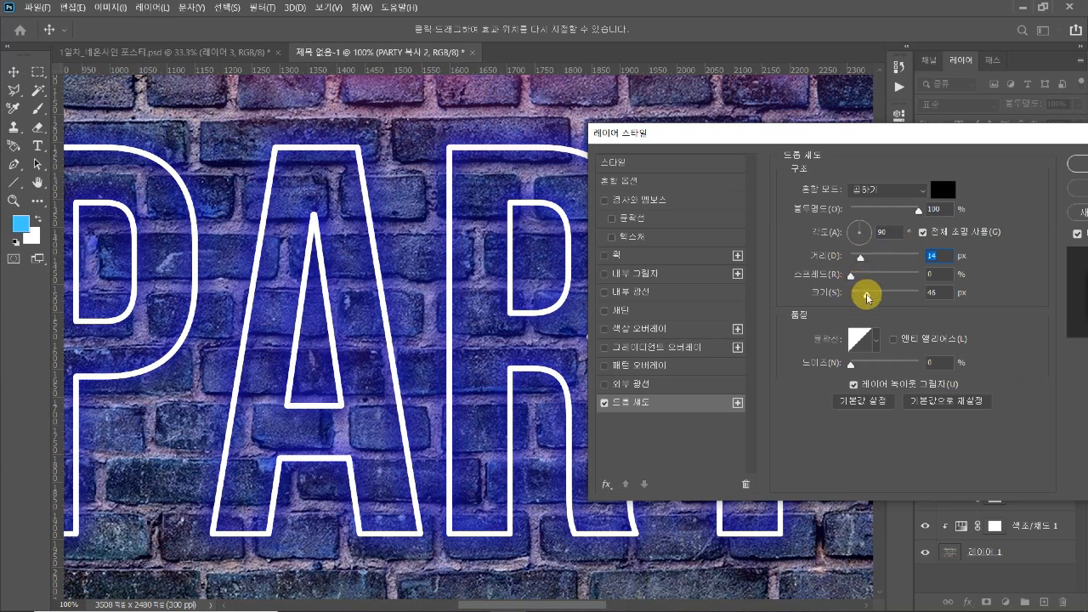
{"action": "mouse_move", "coordinate": [868, 298]}
{"action": "left_mouse_down"}
{"action": "mouse_move", "coordinate": [850, 293]}
{"action": "mouse_move", "coordinate": [863, 294]}
{"action": "left_mouse_up"}
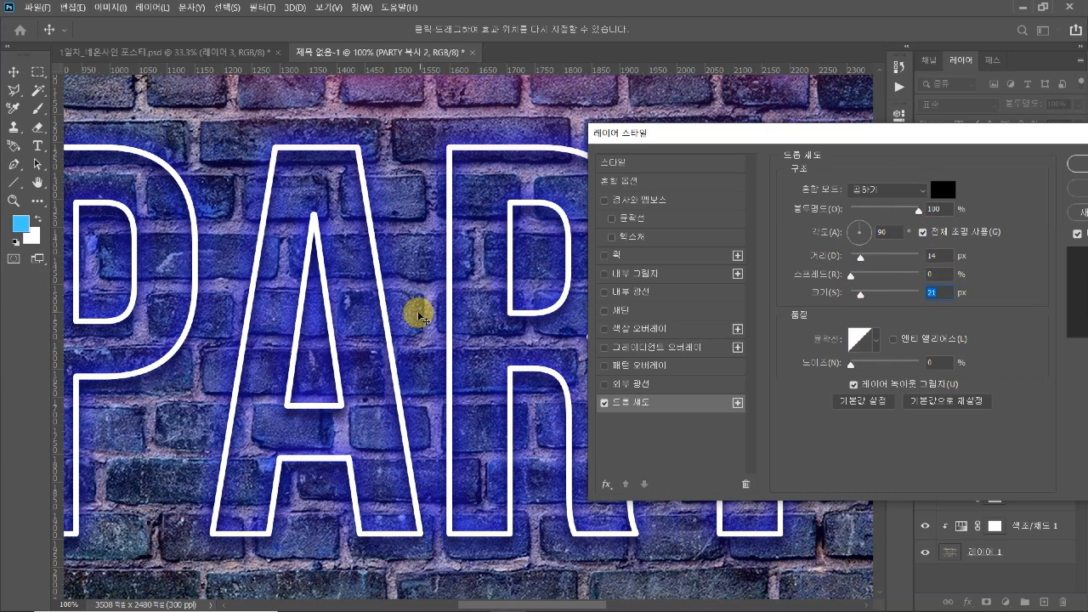
{"action": "scroll", "coordinate": [420, 316], "scroll_direction": "down", "scroll_amount": 3}
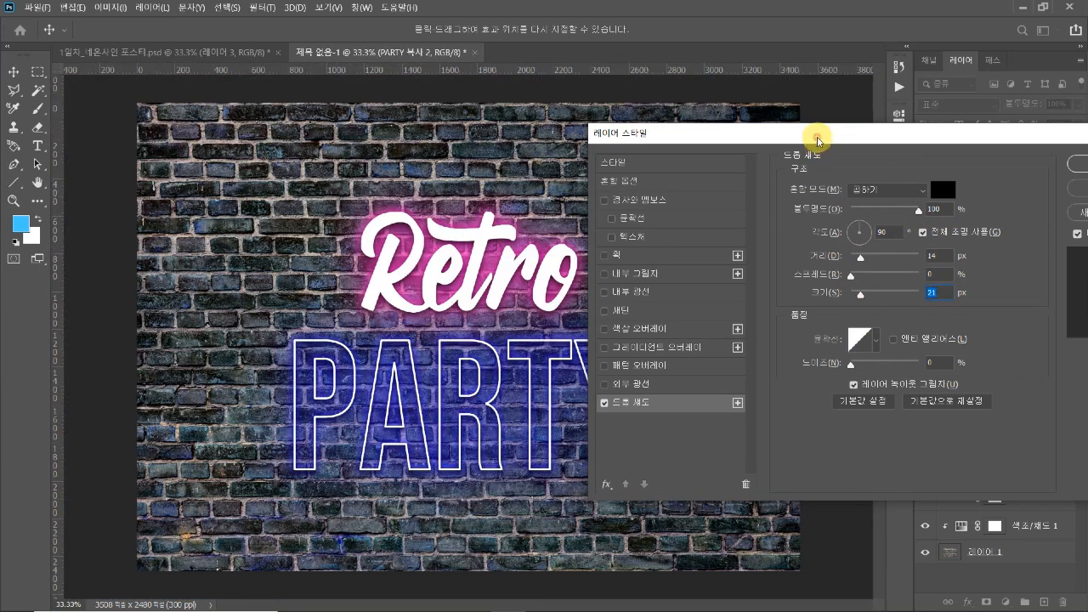
{"action": "left_click_drag", "start_coordinate": [818, 140], "coordinate": [712, 149]}
{"action": "left_click", "coordinate": [996, 168]}
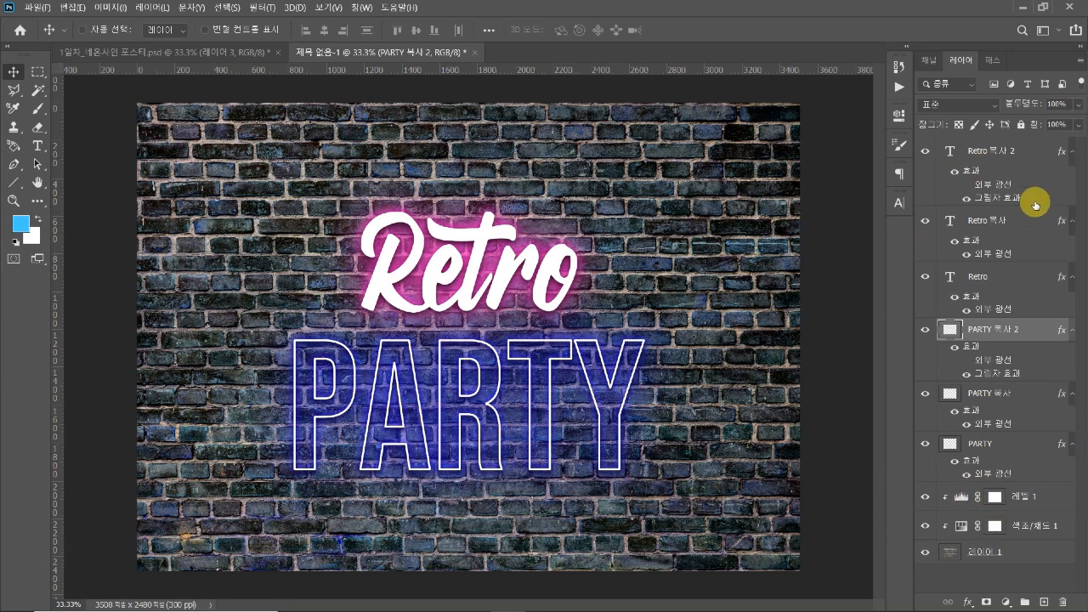
Group the three "Retro" text layers and name the group "retro"
{"action": "left_click", "coordinate": [995, 279]}
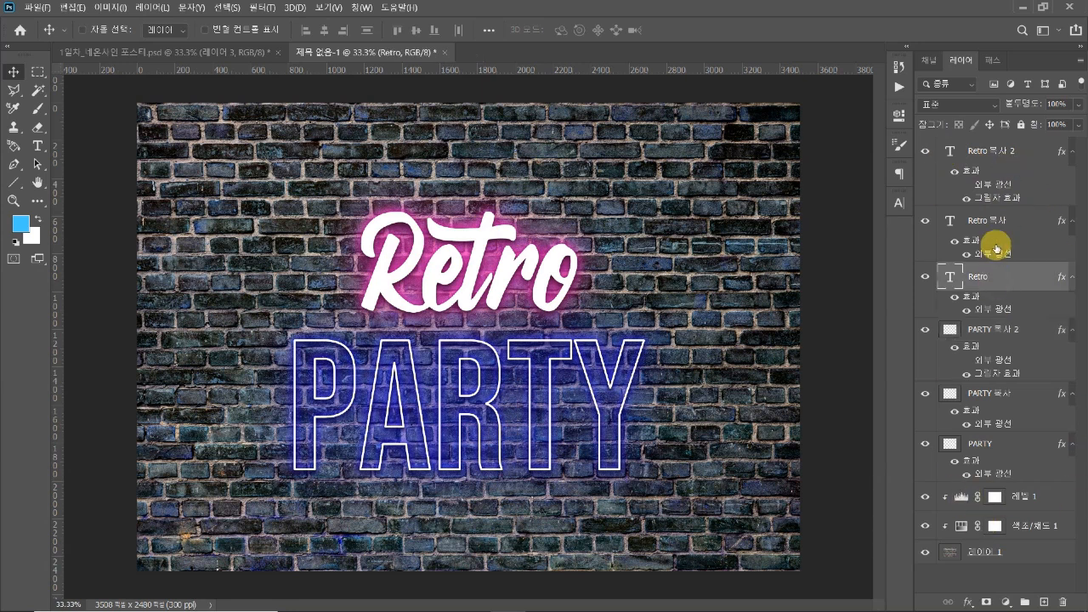
{"action": "left_click", "coordinate": [1009, 153], "text": "shift"}
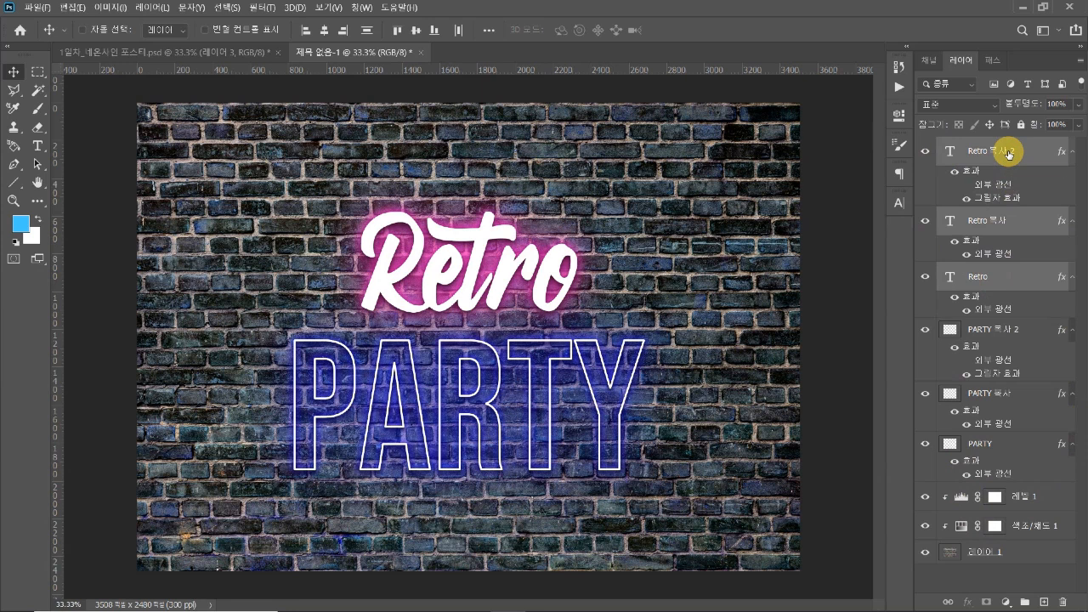
{"action": "key", "text": "ctrl+g"}
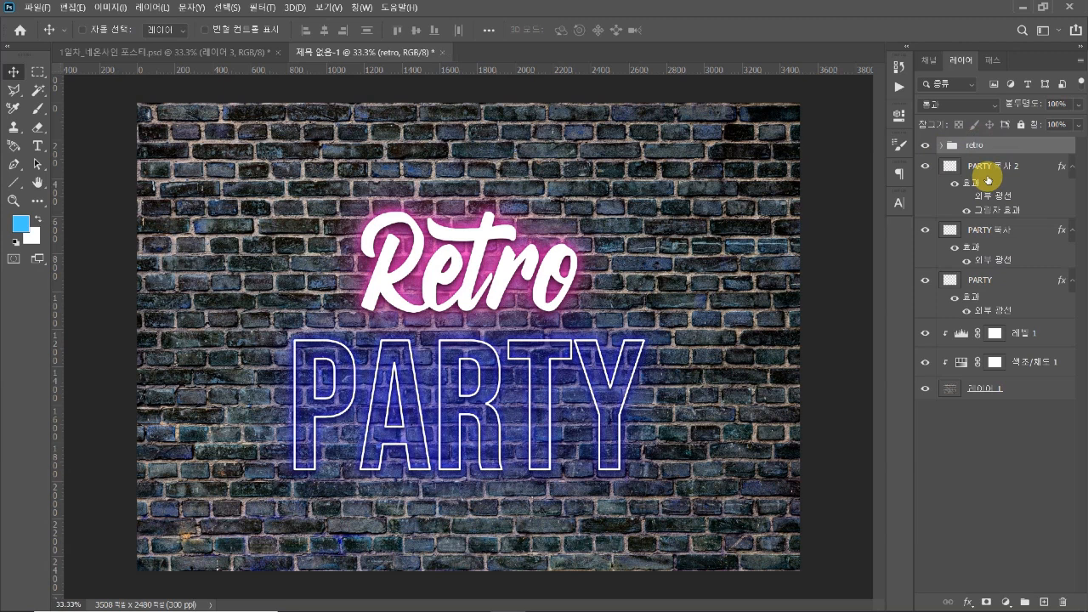
Group the three "PARTY" layers and name the group "party"
{"action": "left_click", "coordinate": [992, 168]}
{"action": "left_click", "coordinate": [987, 285], "text": "shift"}
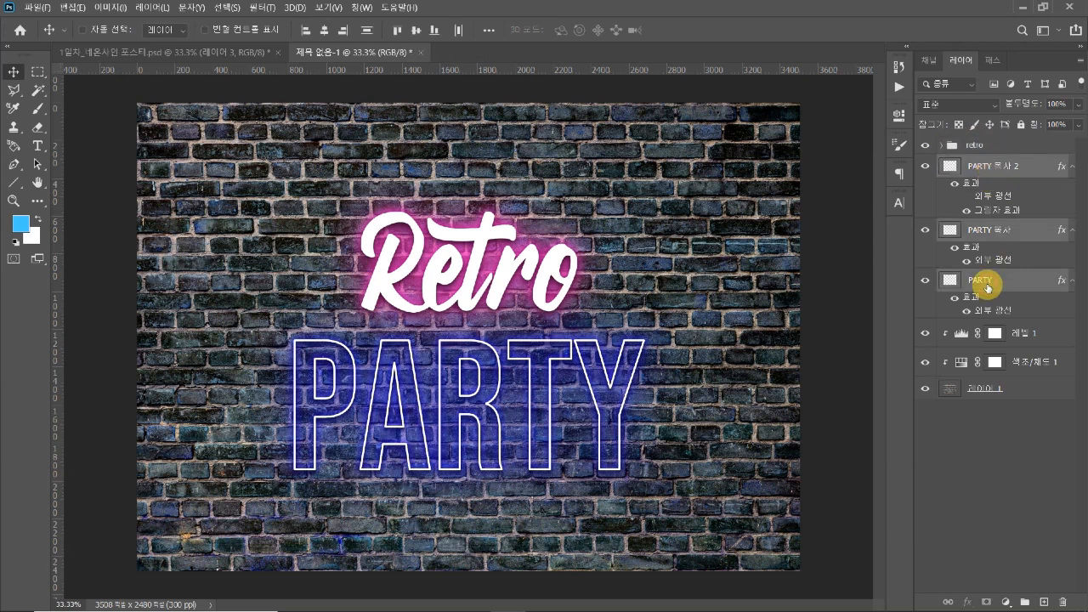
{"action": "key", "text": "ctrl+g"}
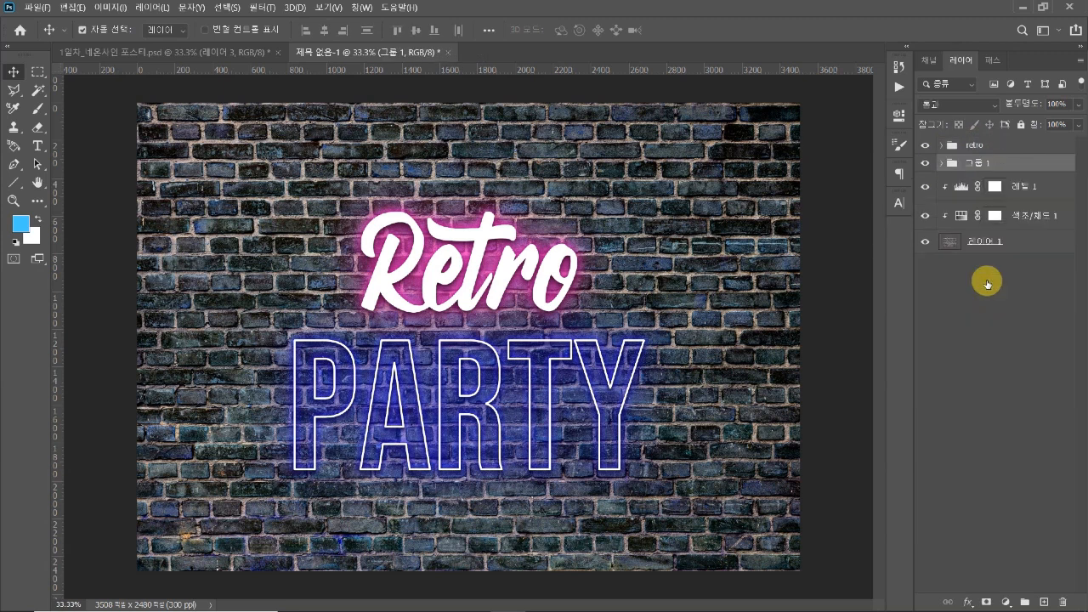
{"action": "double_click", "coordinate": [977, 162]}
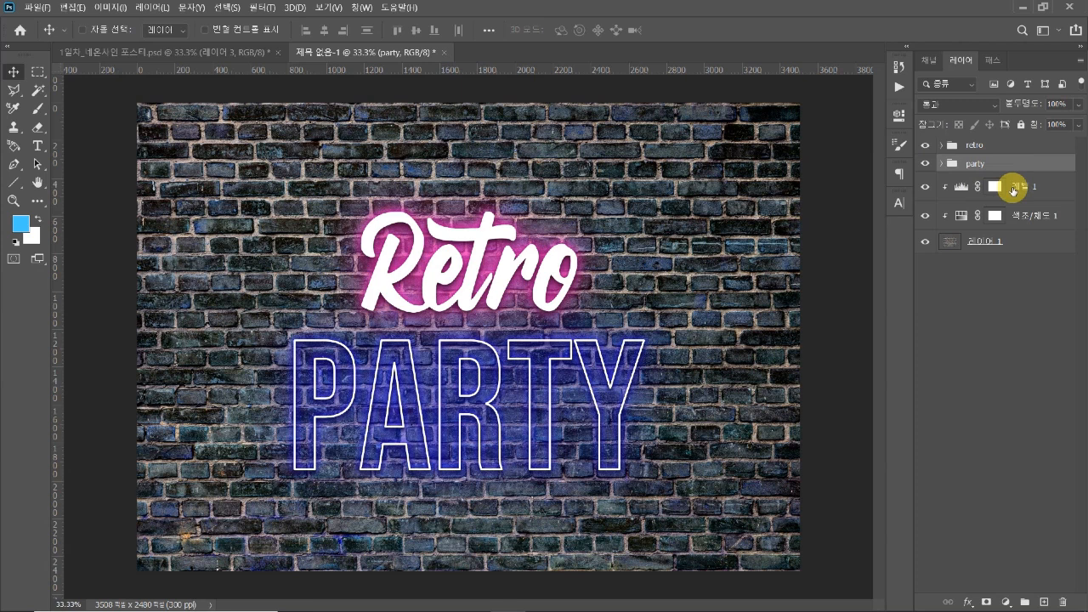
Check the contents of the "retro" and "party" groups by hiding and showing each one
{"action": "left_click", "coordinate": [1049, 389]}
{"action": "left_click", "coordinate": [987, 150]}
{"action": "left_click", "coordinate": [925, 145]}
{"action": "left_click", "coordinate": [925, 146]}
{"action": "left_click", "coordinate": [925, 163]}
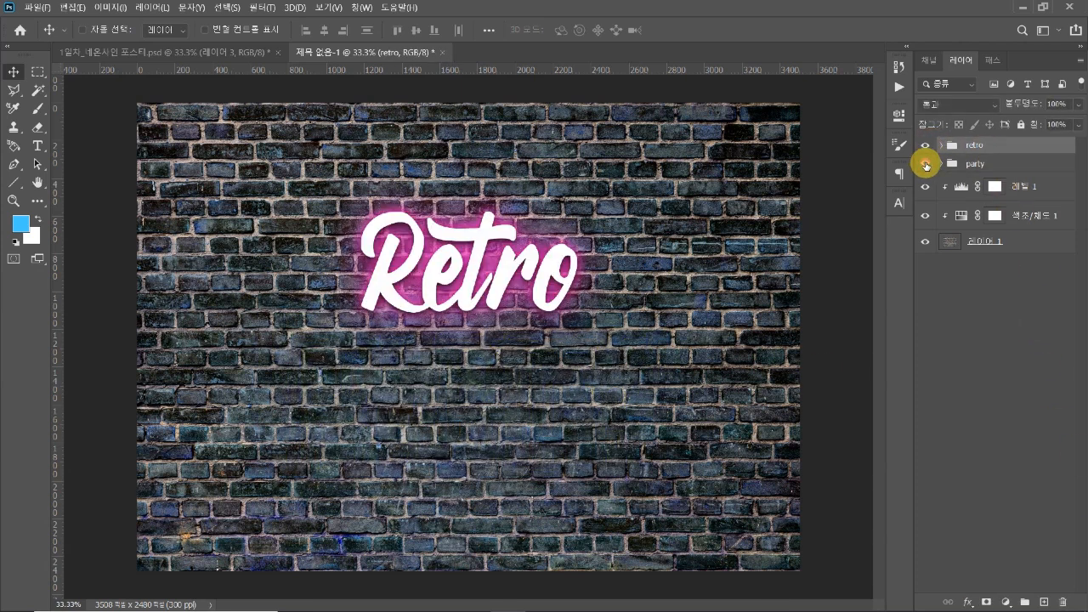
{"action": "left_click", "coordinate": [925, 163]}
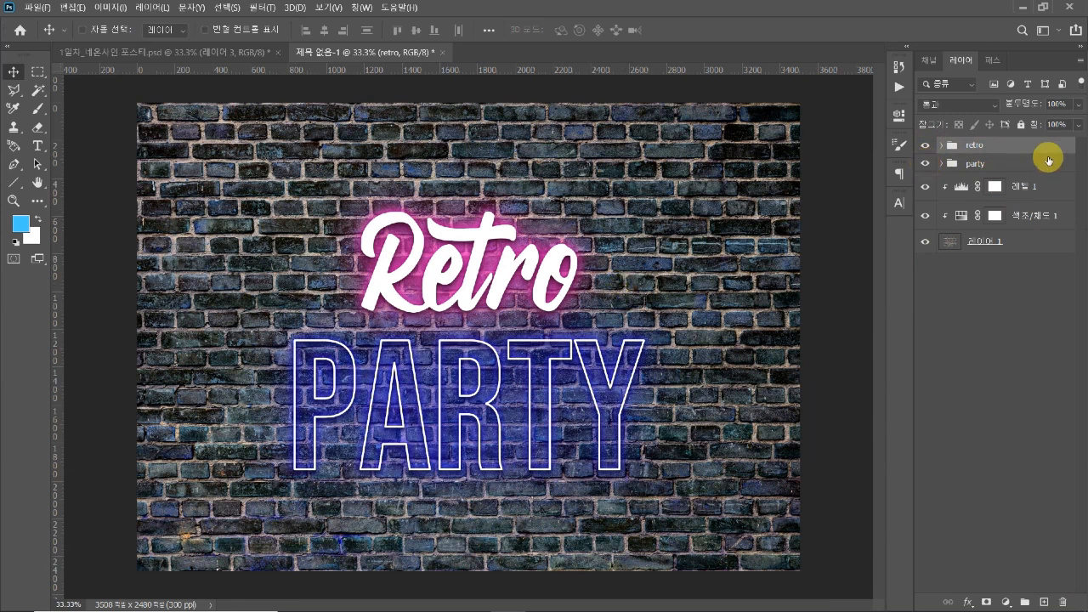
{"action": "left_click", "coordinate": [971, 163]}
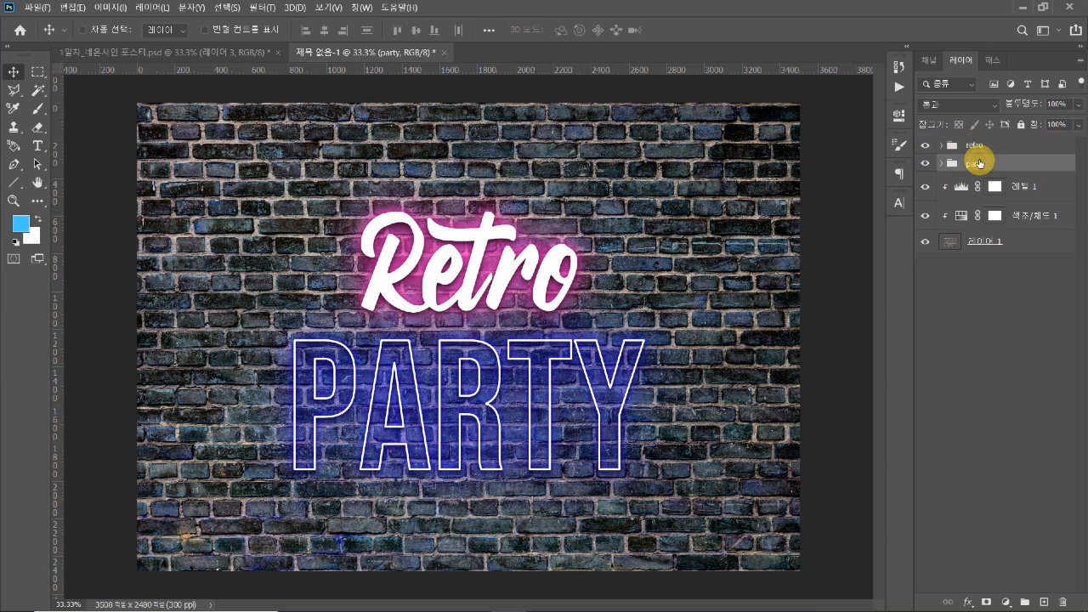
{"action": "left_click", "coordinate": [982, 153]}
{"action": "left_click", "coordinate": [984, 241]}
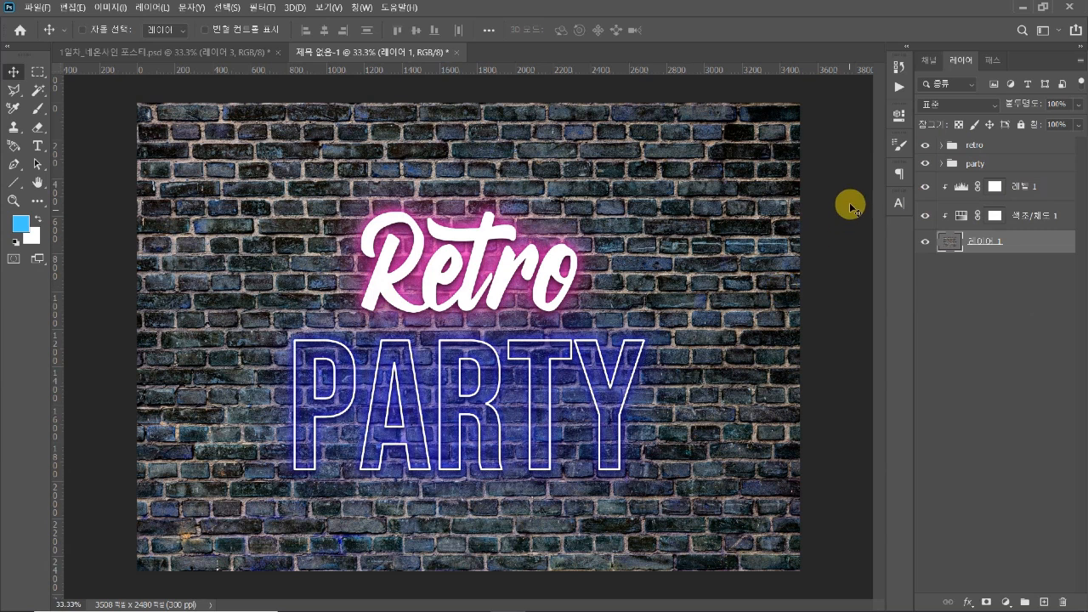
Move the "retro" and "party" groups together slightly upward on the brick wall, and deselect them
{"action": "left_click", "coordinate": [984, 163]}
{"action": "left_click", "coordinate": [983, 144], "text": "shift"}
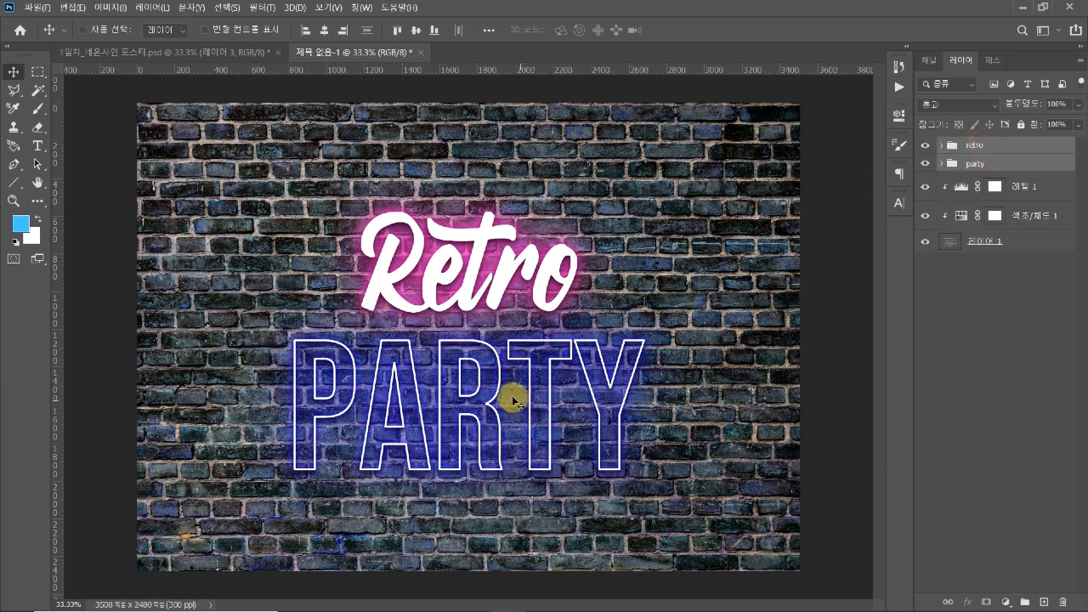
{"action": "left_click_drag", "start_coordinate": [493, 379], "coordinate": [495, 384]}
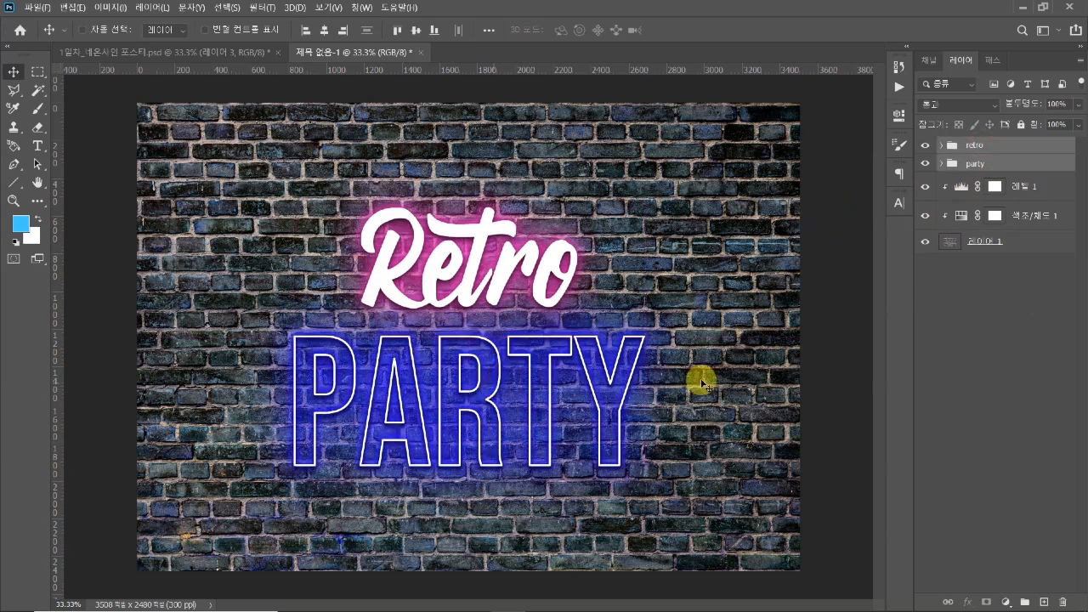
{"action": "left_click", "coordinate": [954, 325]}
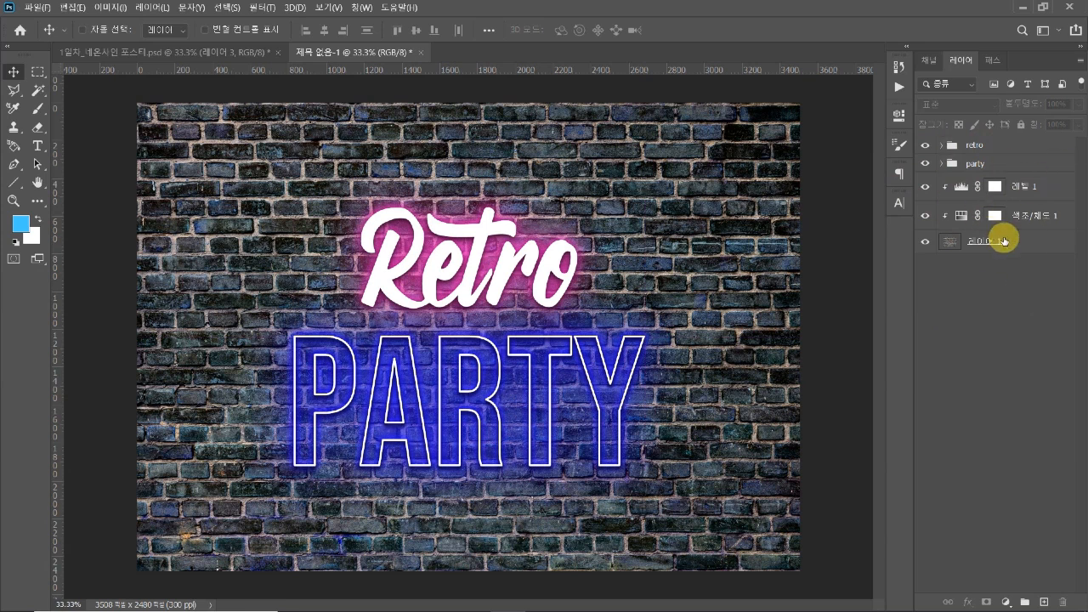
Add a new layer above the levels adjustment, fill it with black and give it a layer mask
{"action": "left_click", "coordinate": [1020, 187]}
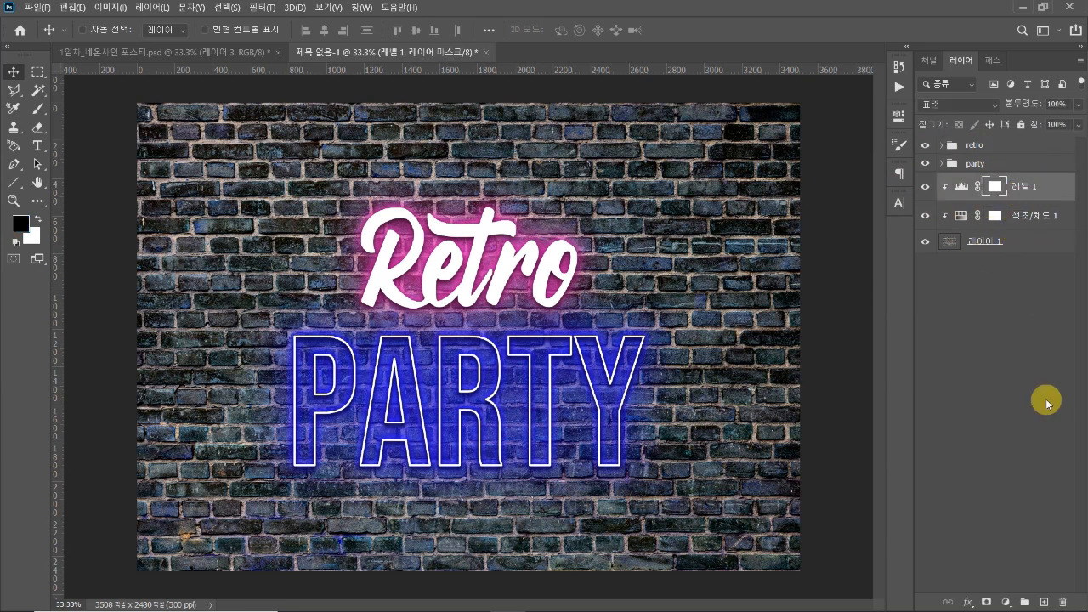
{"action": "left_click", "coordinate": [1050, 603]}
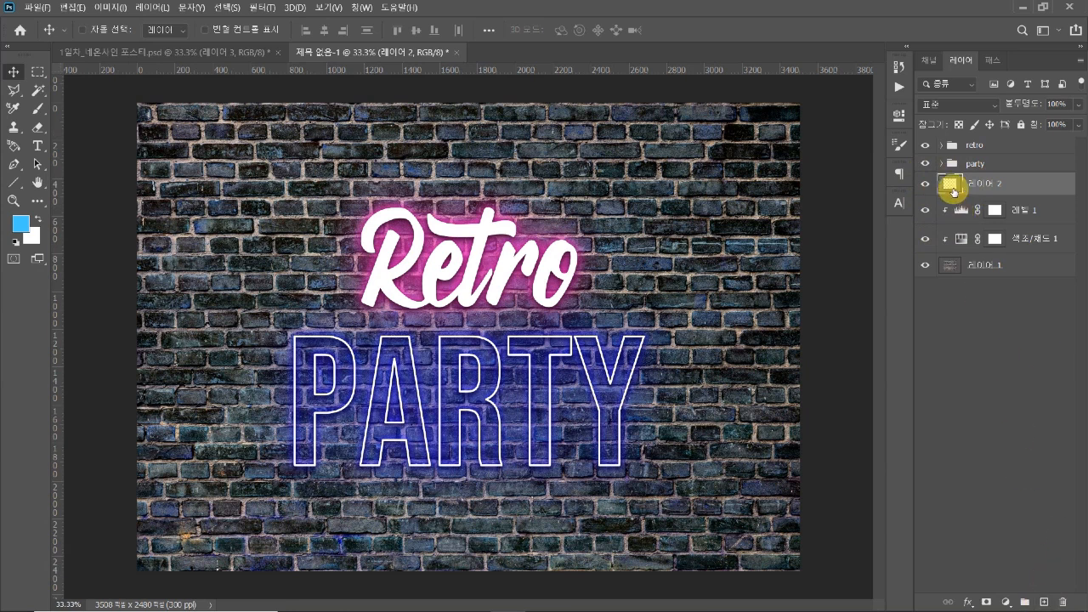
{"action": "left_click", "coordinate": [16, 244]}
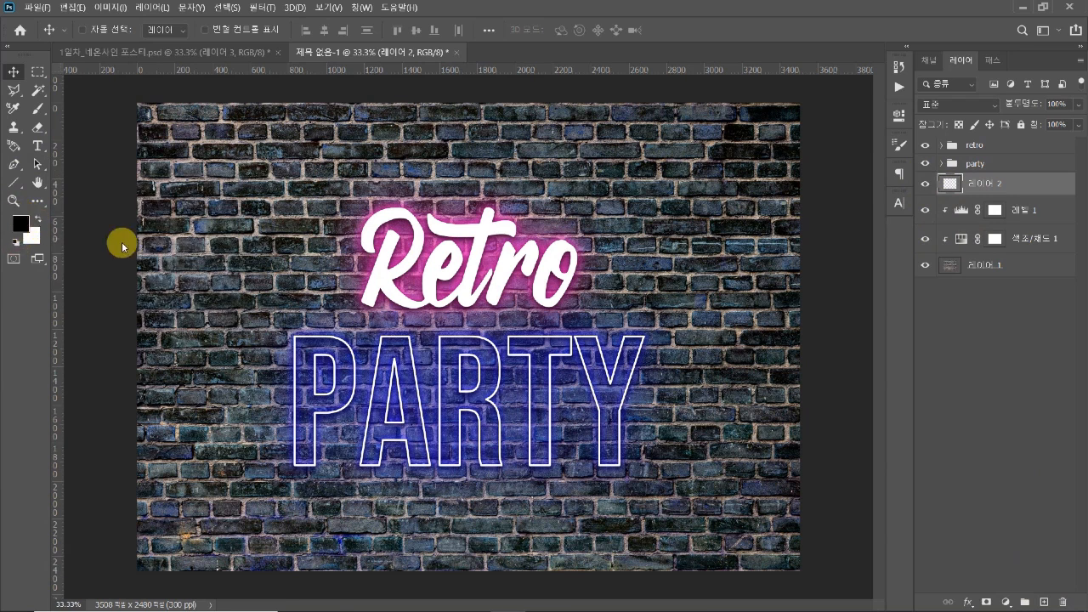
{"action": "key", "text": "alt+BackSpace"}
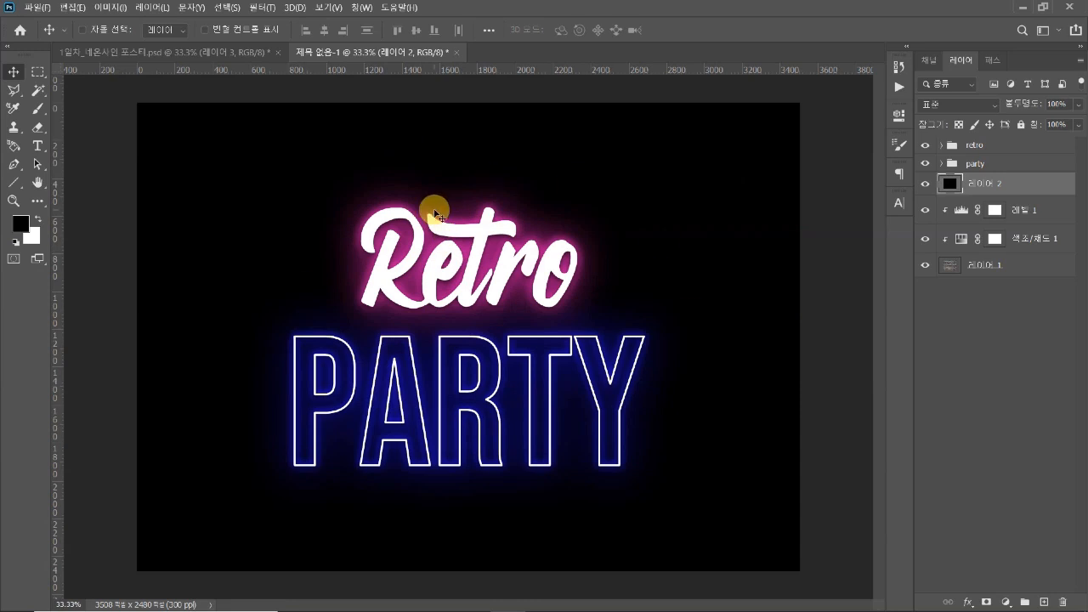
{"action": "left_click", "coordinate": [986, 602]}
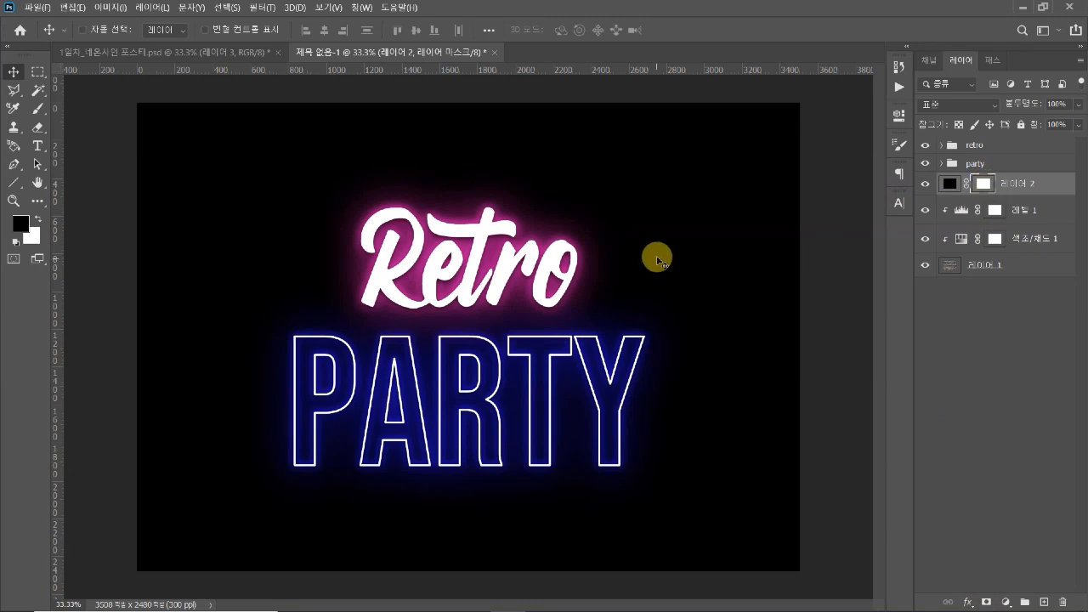
Choose the soft round brush from the general brushes for painting on the black layer's mask
{"action": "key", "text": "b"}
{"action": "left_click", "coordinate": [97, 30]}
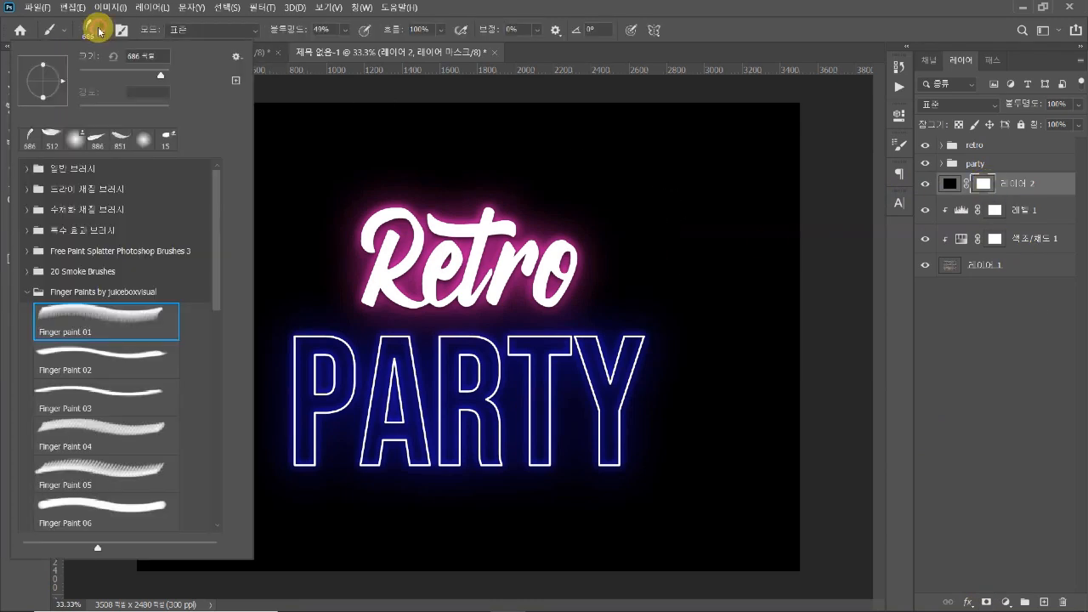
{"action": "left_click", "coordinate": [28, 167]}
{"action": "left_click", "coordinate": [68, 195]}
{"action": "left_click", "coordinate": [450, 259]}
Enlarge the brush to 2600 px and set its opacity to 51%
{"action": "mouse_move", "coordinate": [556, 335]}
{"action": "left_mouse_down"}
{"action": "mouse_move", "coordinate": [553, 311]}
{"action": "mouse_move", "coordinate": [507, 315]}
{"action": "mouse_move", "coordinate": [505, 303]}
{"action": "left_mouse_up"}
{"action": "key", "text": "bracketright"}
{"action": "key", "text": "bracketright"}
{"action": "key", "text": "bracketright"}
{"action": "key", "text": "bracketright"}
{"action": "key", "text": "bracketright"}
{"action": "key", "text": "bracketright"}
{"action": "key", "text": "bracketright"}
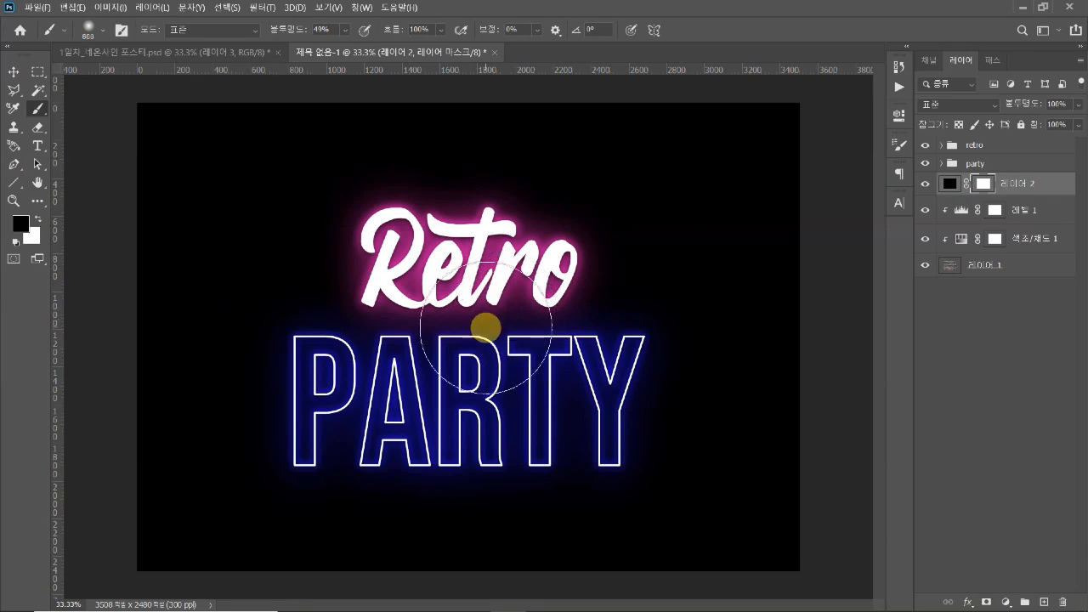
{"action": "key", "text": "bracketright"}
{"action": "key", "text": "bracketright"}
{"action": "key", "text": "bracketright"}
{"action": "key", "text": "bracketright"}
{"action": "key", "text": "bracketright"}
{"action": "key", "text": "bracketright"}
{"action": "key", "text": "bracketright"}
{"action": "key", "text": "bracketright"}
{"action": "key", "text": "bracketright"}
{"action": "key", "text": "bracketright"}
{"action": "key", "text": "bracketright"}
{"action": "key", "text": "bracketright"}
{"action": "key", "text": "bracketright"}
{"action": "key", "text": "bracketright"}
{"action": "key", "text": "bracketleft"}
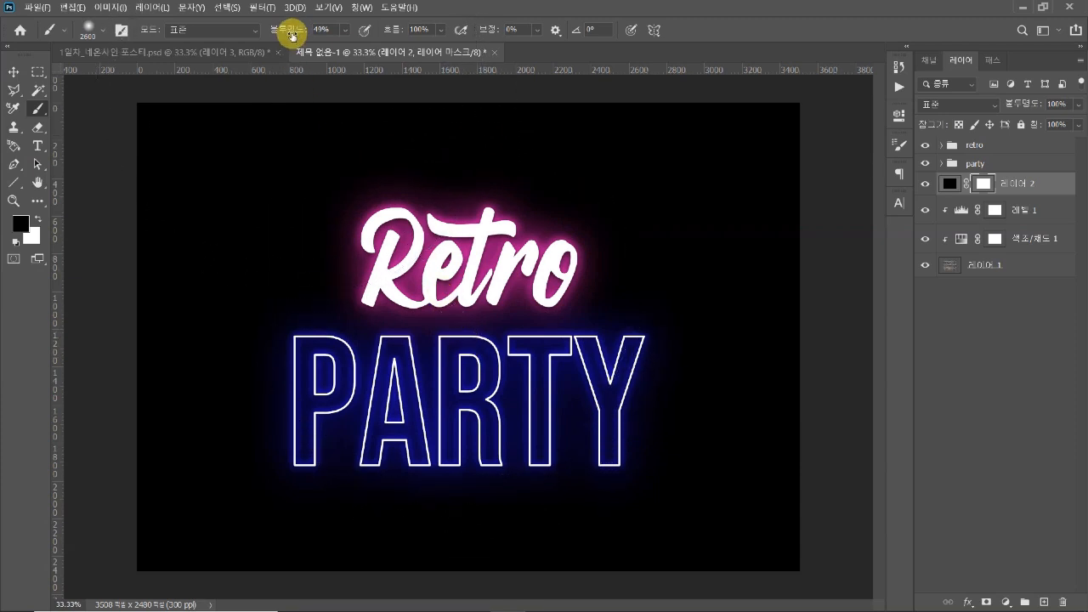
{"action": "left_click_drag", "start_coordinate": [321, 32], "coordinate": [302, 34]}
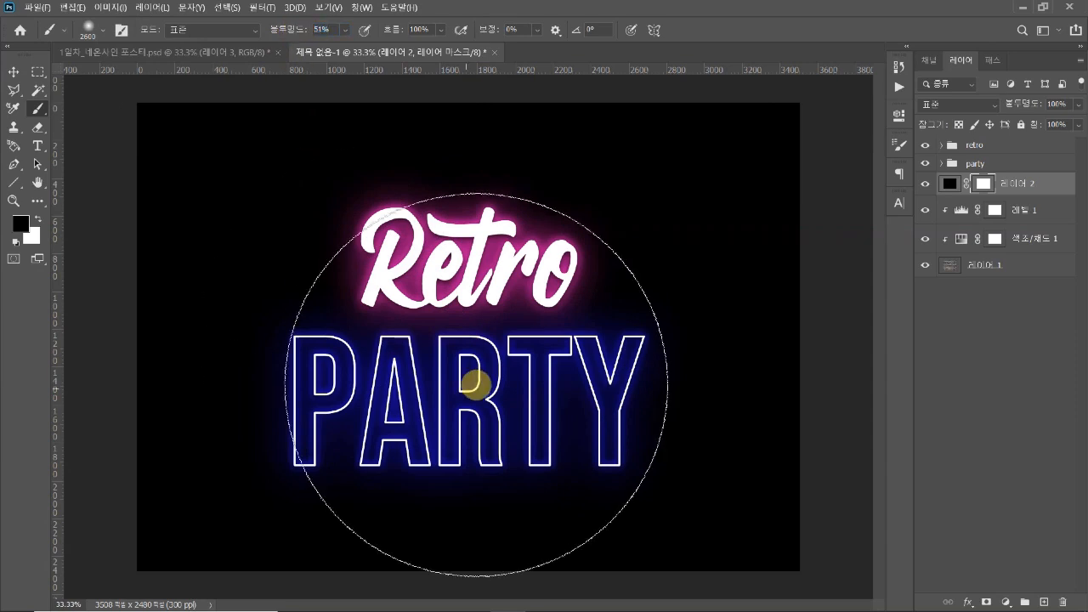
Dab black on the black layer's mask around the centre of the lettering to reveal the brick wall with dark edges
{"action": "left_click", "coordinate": [474, 328]}
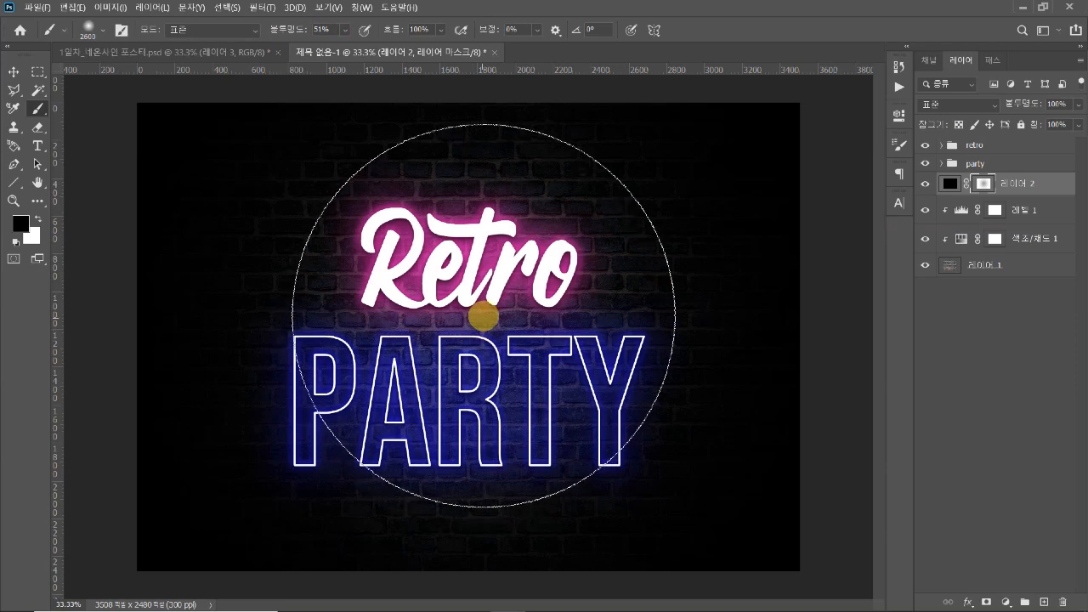
{"action": "left_click", "coordinate": [481, 297]}
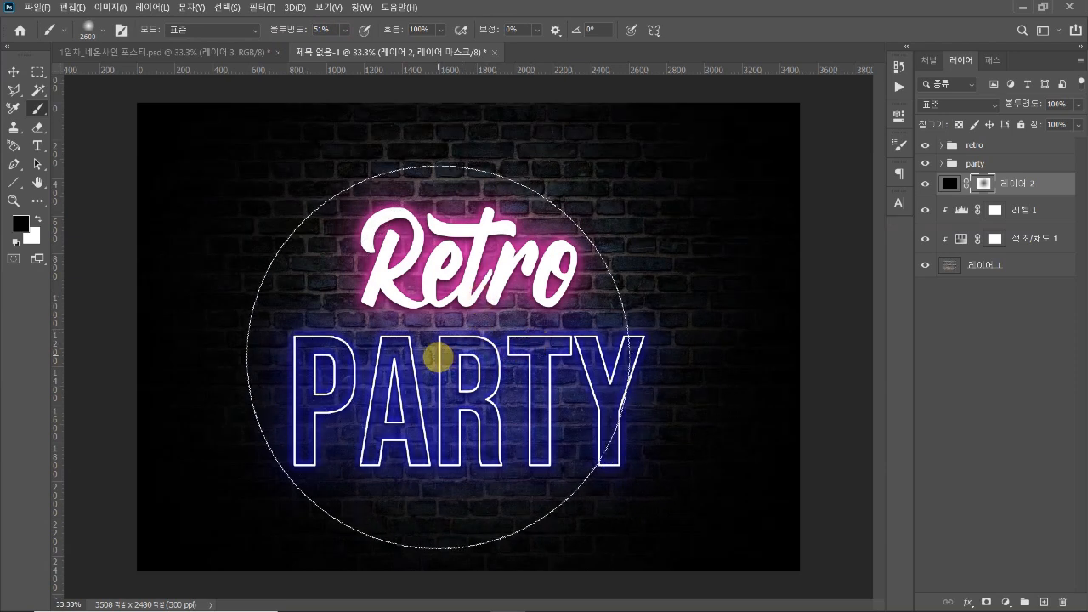
{"action": "left_click", "coordinate": [437, 358]}
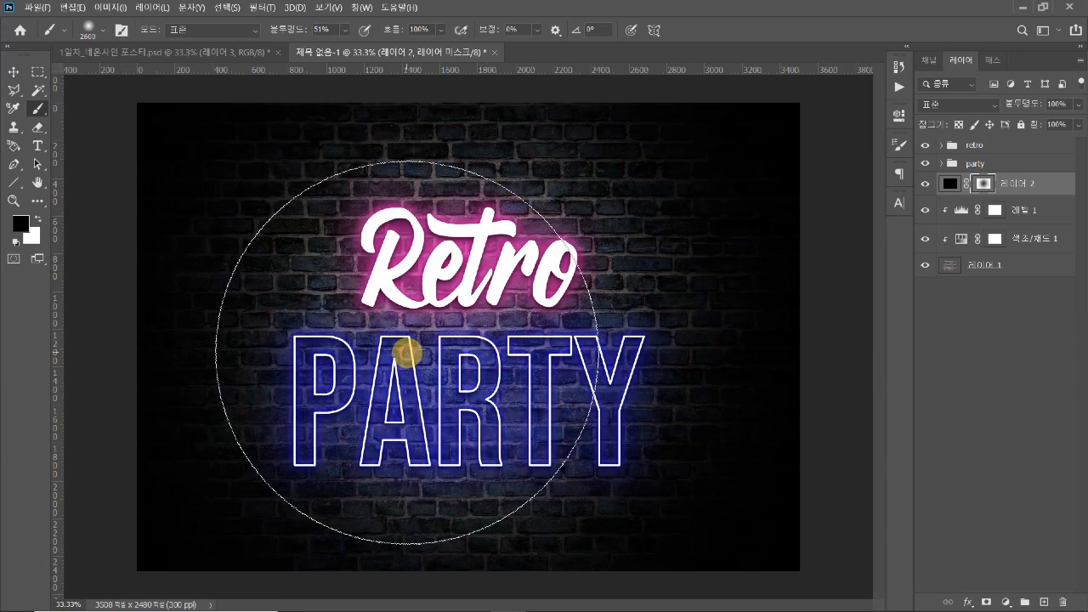
{"action": "left_click", "coordinate": [408, 354]}
{"action": "left_click", "coordinate": [520, 346]}
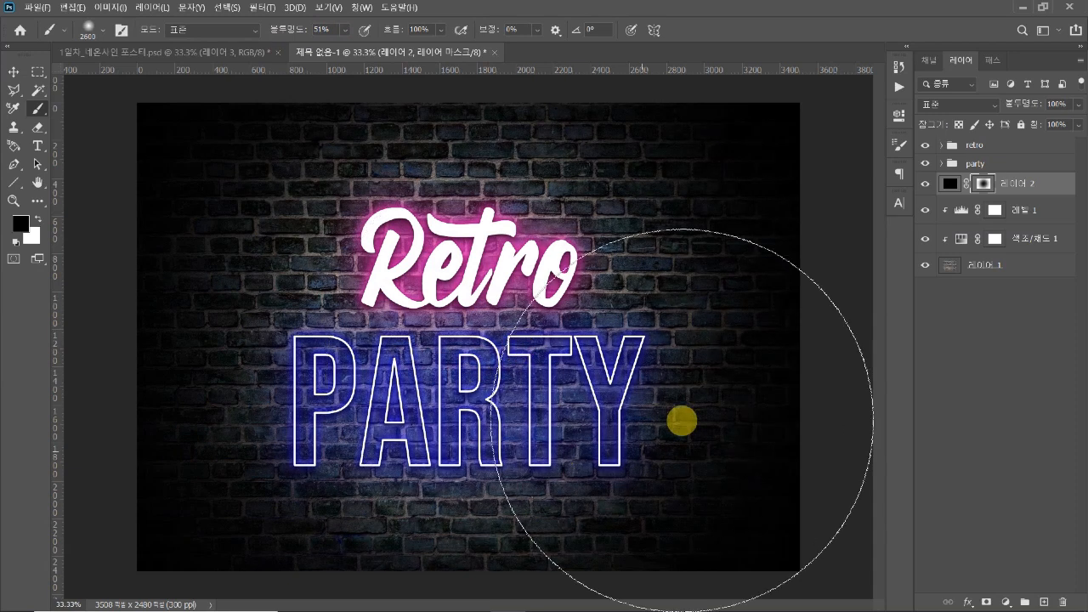
{"action": "key", "text": "v"}
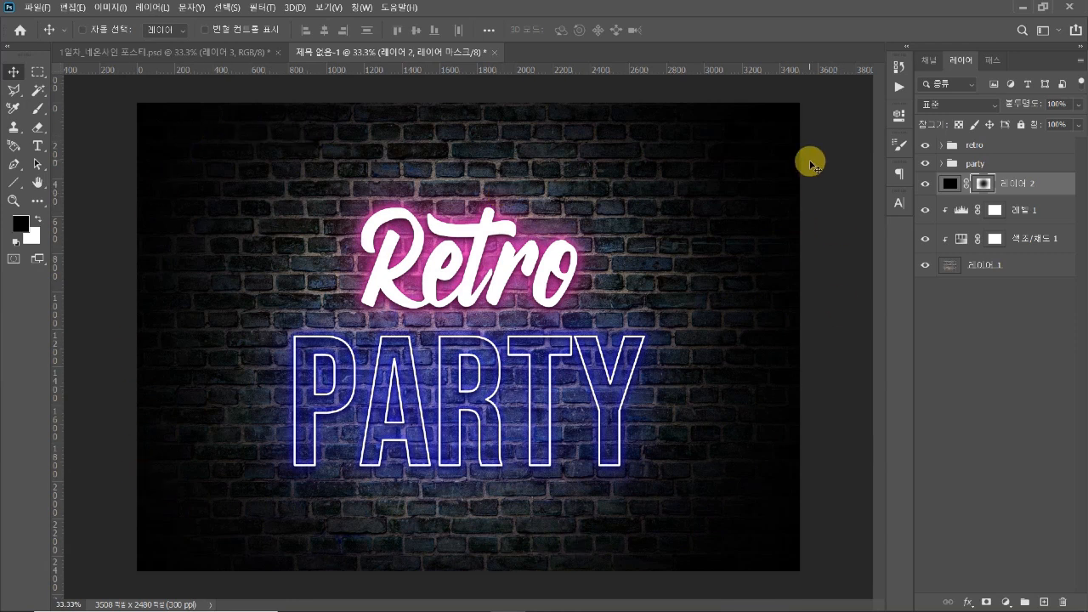
Lower the opacity of the masked black layer to 85%
{"action": "left_click", "coordinate": [1059, 182]}
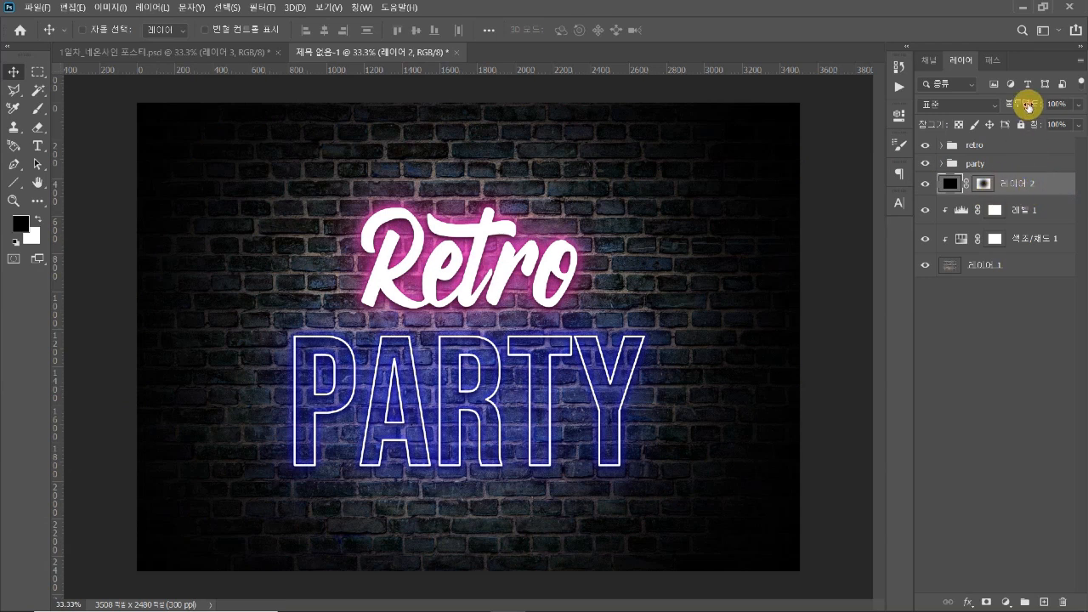
{"action": "left_click_drag", "start_coordinate": [1021, 106], "coordinate": [1020, 107]}
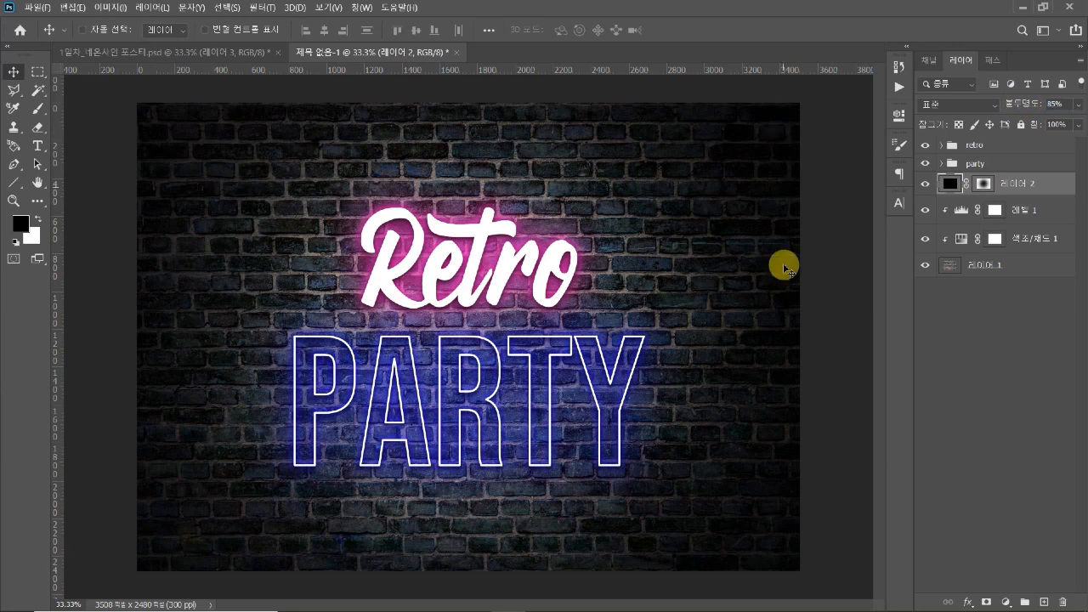
{"action": "left_click", "coordinate": [957, 244], "text": "alt"}
{"action": "key", "text": "ctrl+minus"}
{"action": "key", "text": "ctrl+plus"}
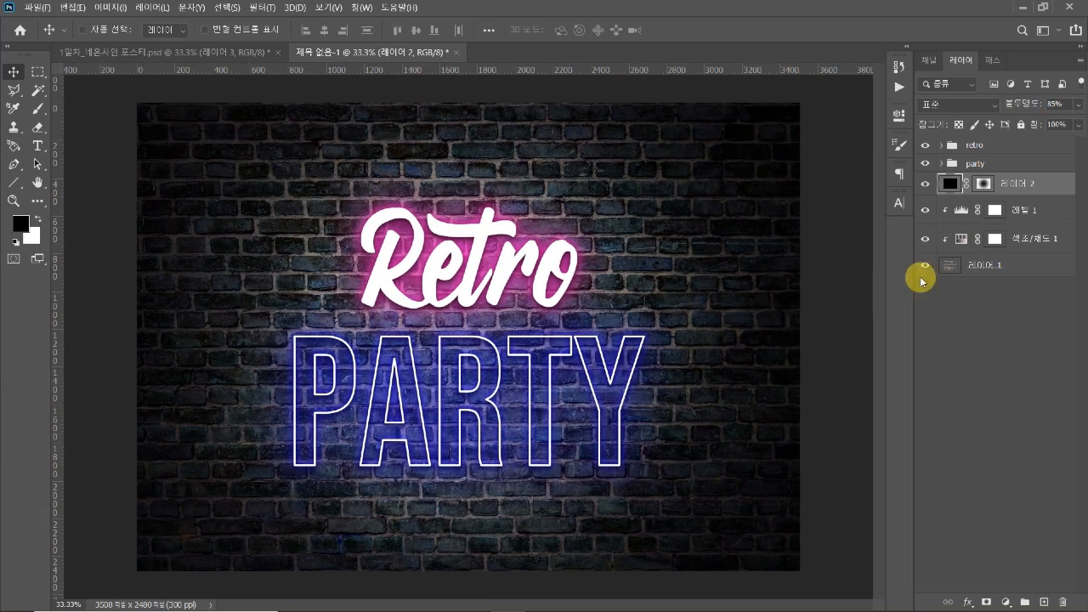
{"action": "left_click", "coordinate": [983, 266]}
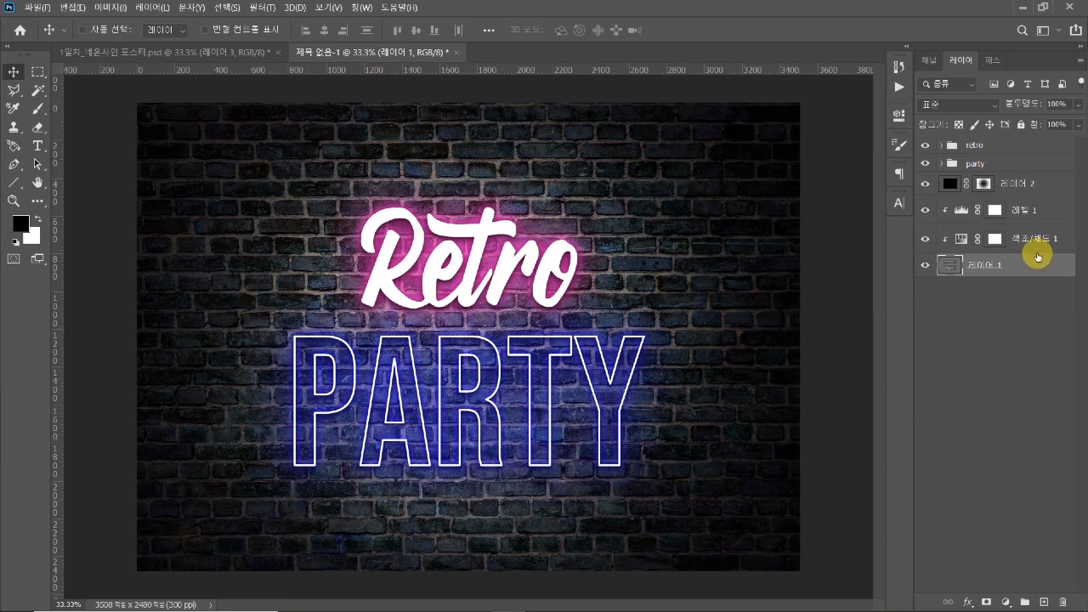
Add a new layer above the black layer and fill it with a vivid blue based on the PARTY glow colour
{"action": "left_click", "coordinate": [1038, 185]}
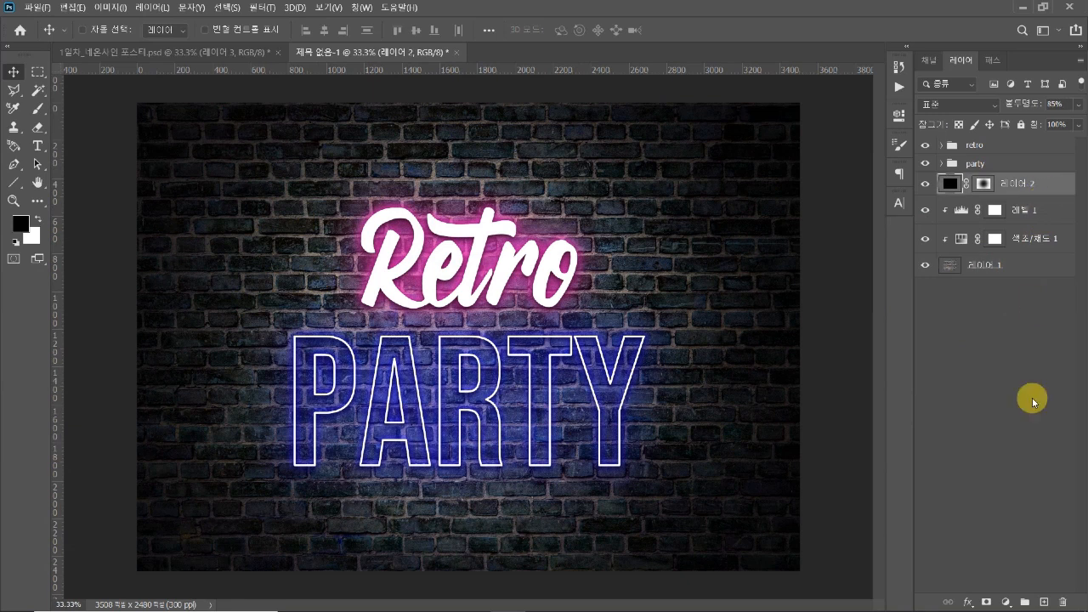
{"action": "left_click", "coordinate": [1044, 603]}
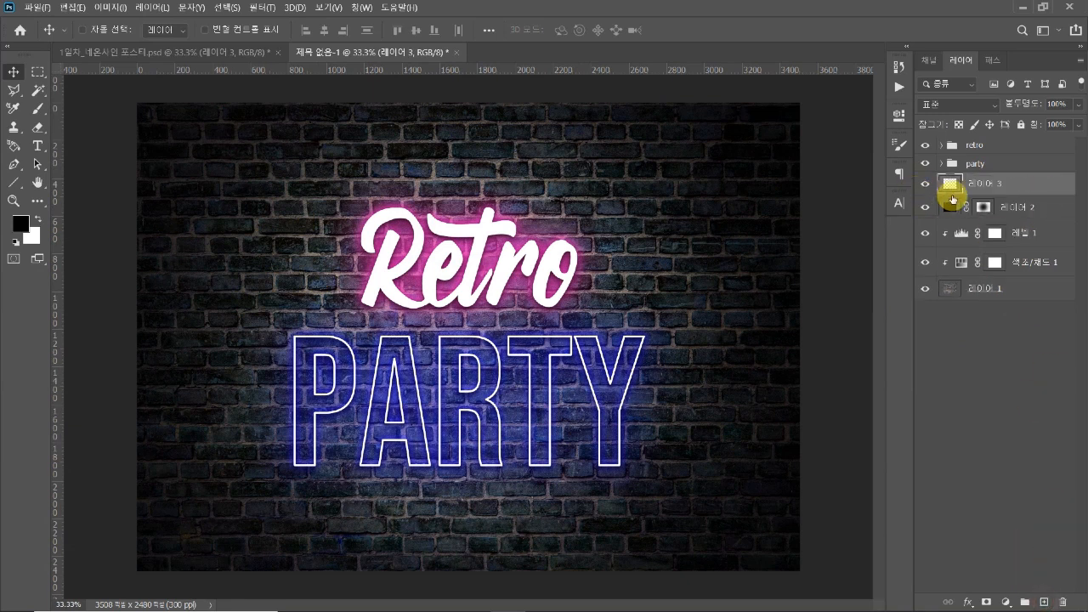
{"action": "left_click", "coordinate": [19, 224]}
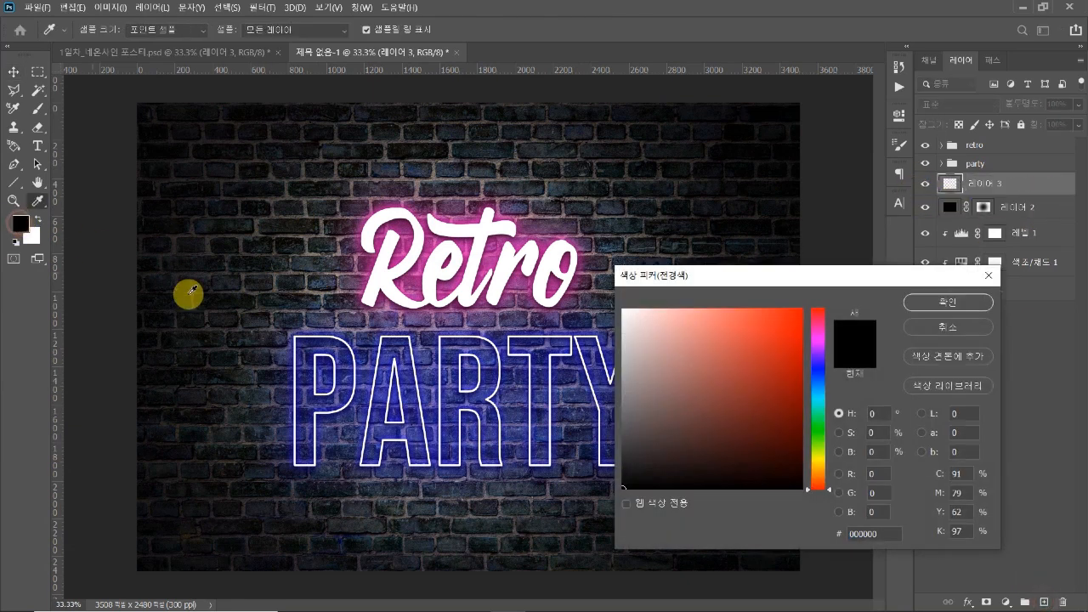
{"action": "left_click", "coordinate": [344, 337]}
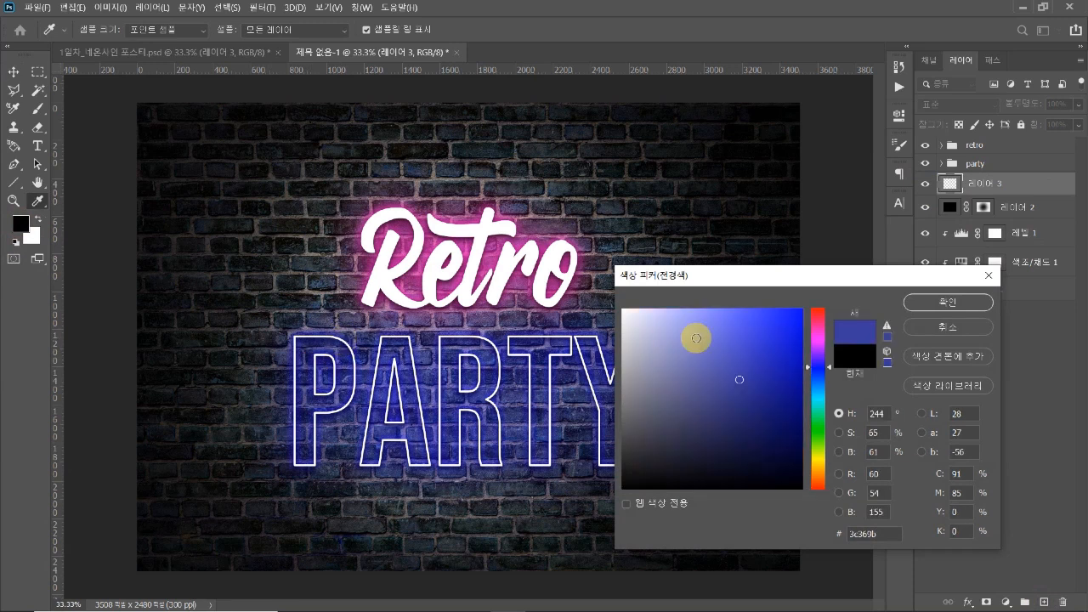
{"action": "left_click_drag", "start_coordinate": [755, 334], "coordinate": [778, 318]}
{"action": "left_click", "coordinate": [916, 305]}
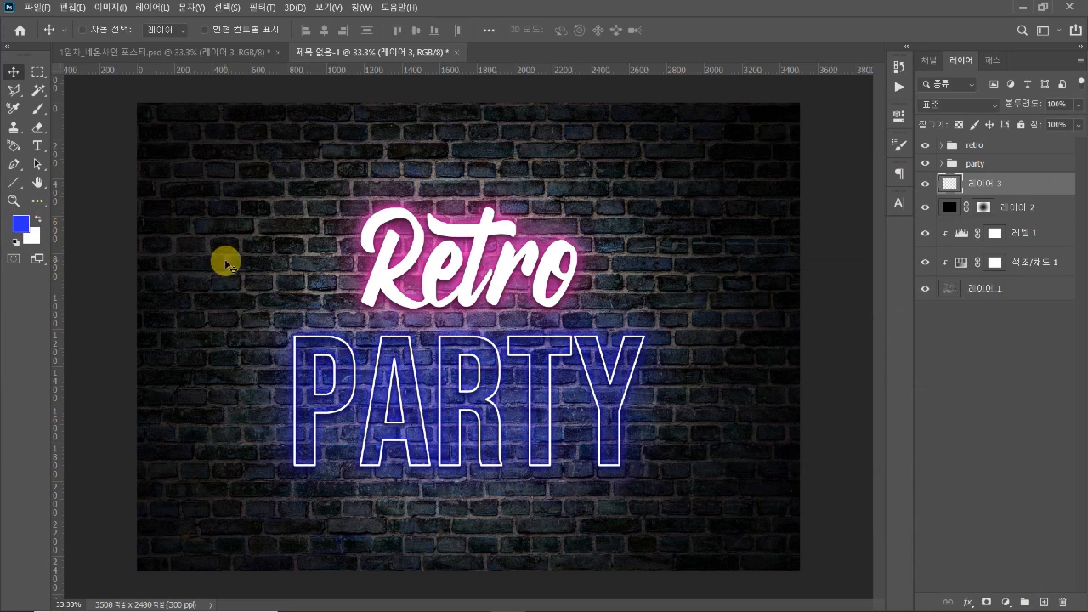
{"action": "key", "text": "alt+Delete"}
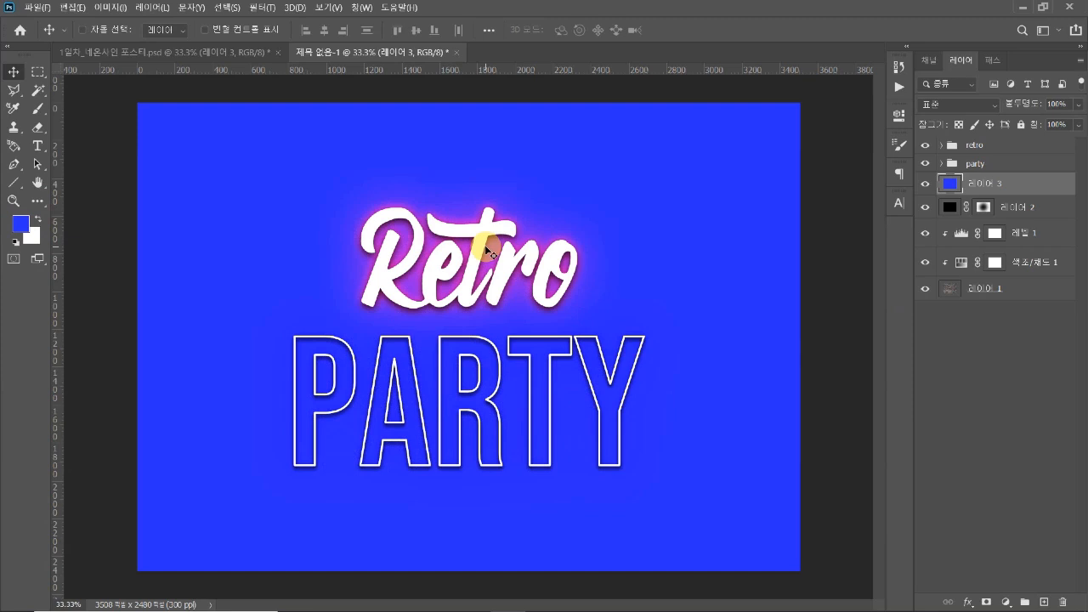
Compare the poster with the blue layer hidden and shown, keeping the blue layer visible and selected
{"action": "left_click", "coordinate": [949, 211]}
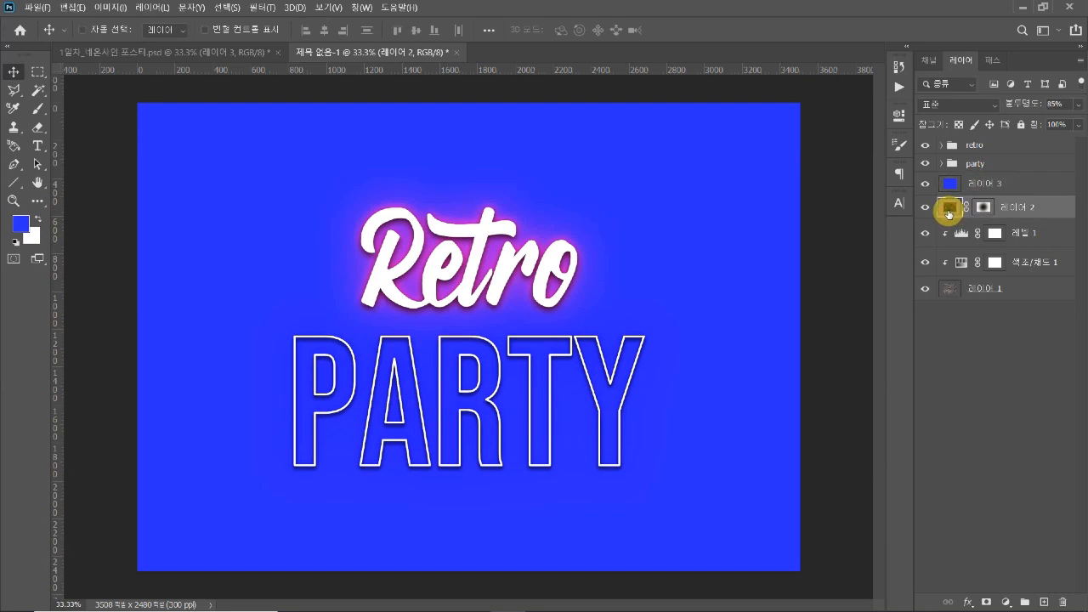
{"action": "left_click", "coordinate": [929, 186]}
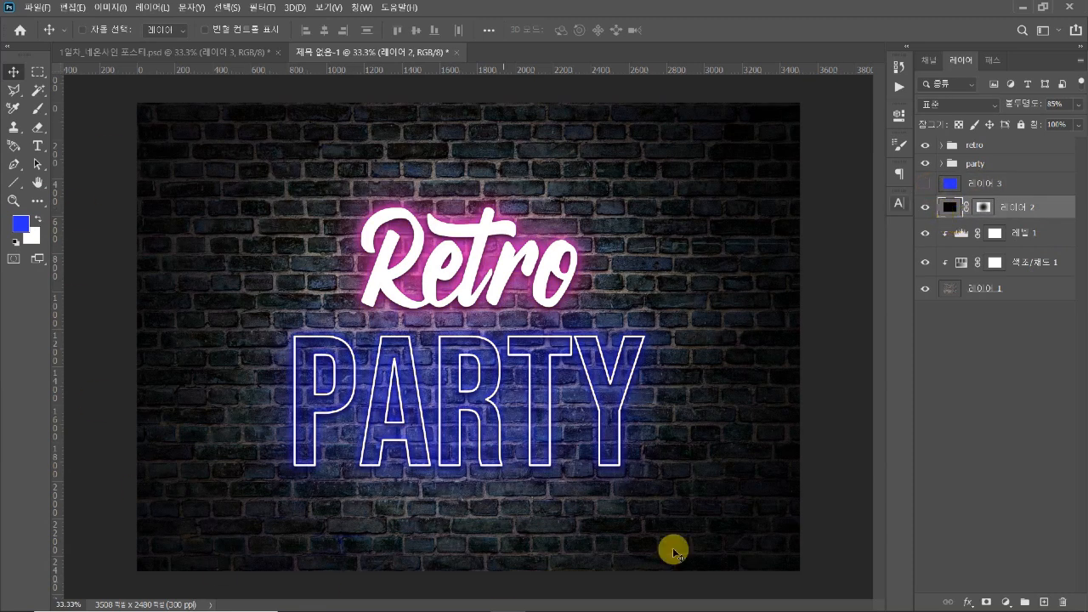
{"action": "left_click", "coordinate": [984, 184]}
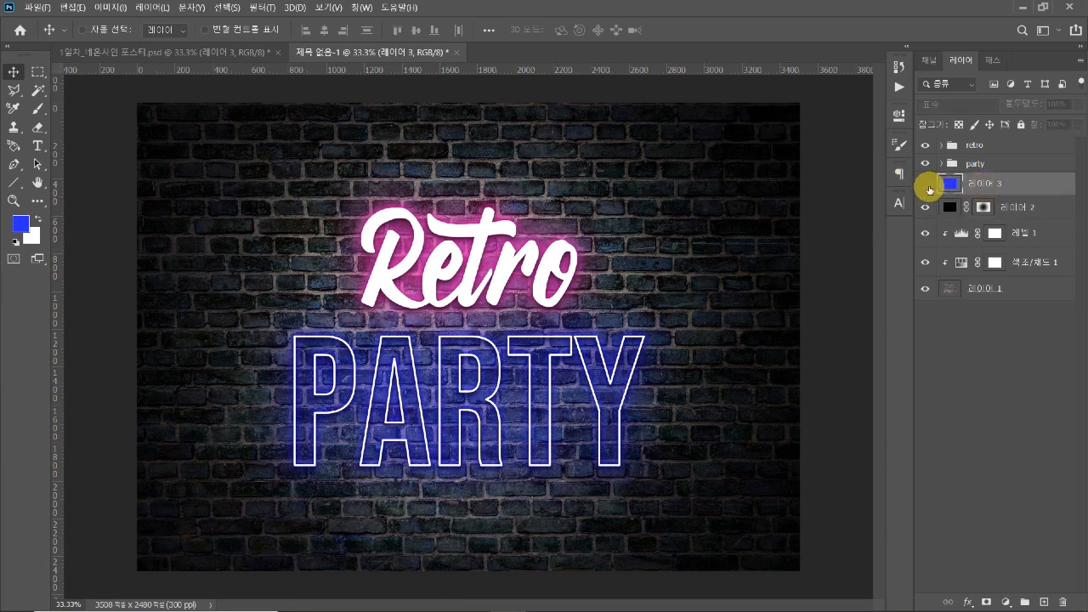
{"action": "left_click", "coordinate": [927, 184]}
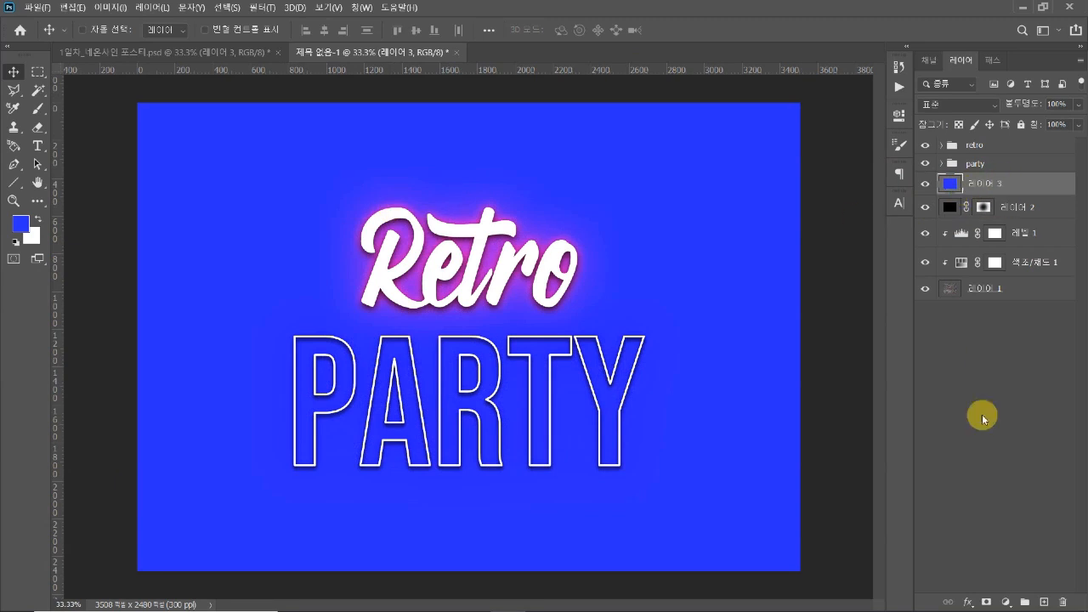
Add a layer mask to the blue layer and reduce the brush size to 1600 px
{"action": "left_click", "coordinate": [987, 602]}
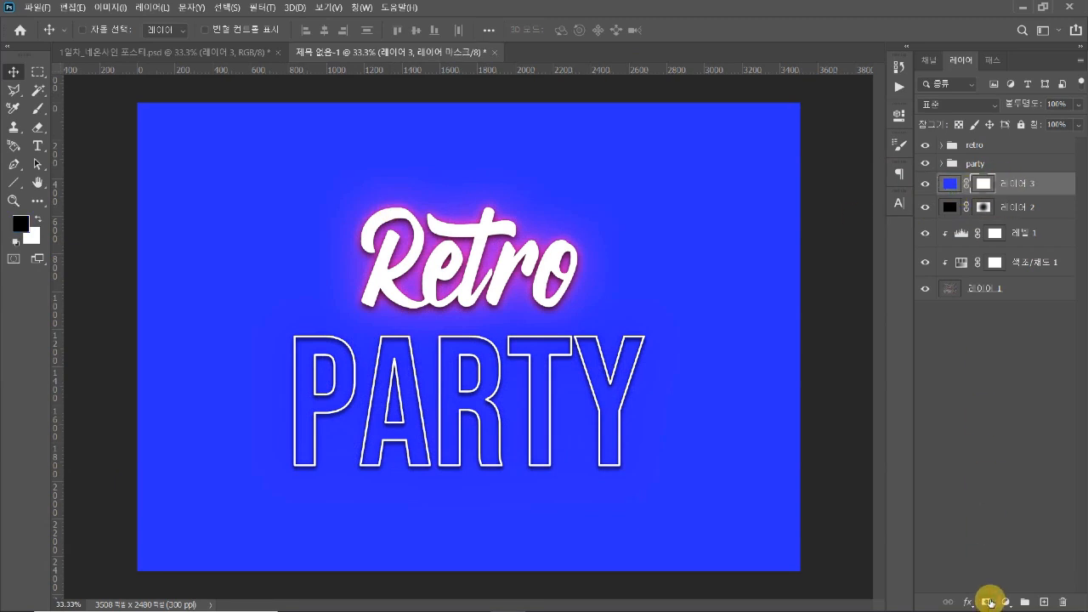
{"action": "key", "text": "b"}
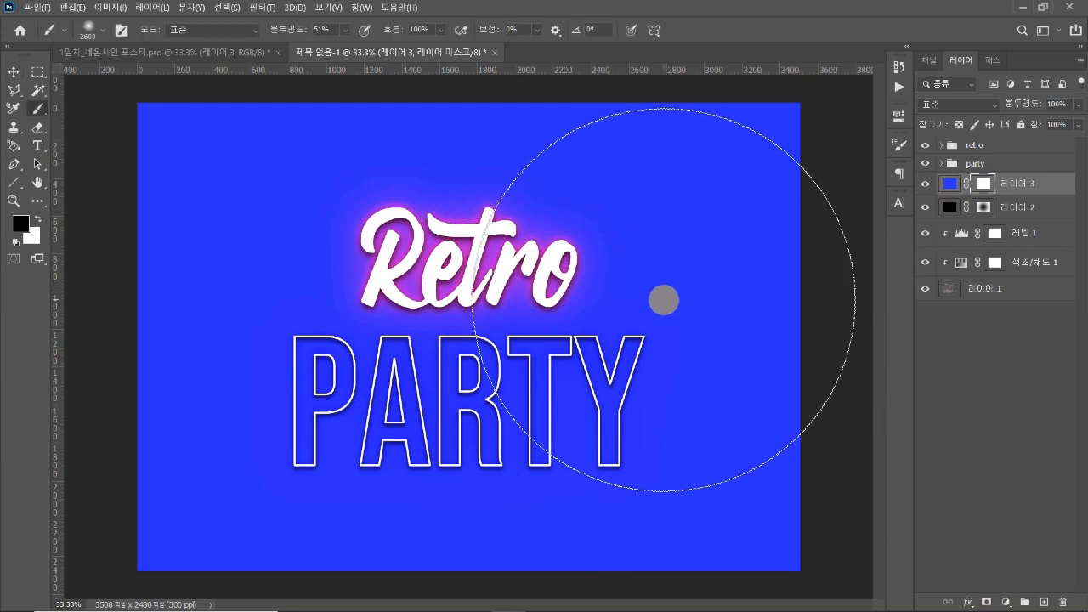
{"action": "key", "text": "bracketleft"}
{"action": "key", "text": "bracketleft"}
{"action": "key", "text": "bracketleft"}
{"action": "key", "text": "bracketleft"}
{"action": "key", "text": "bracketleft"}
{"action": "key", "text": "bracketleft"}
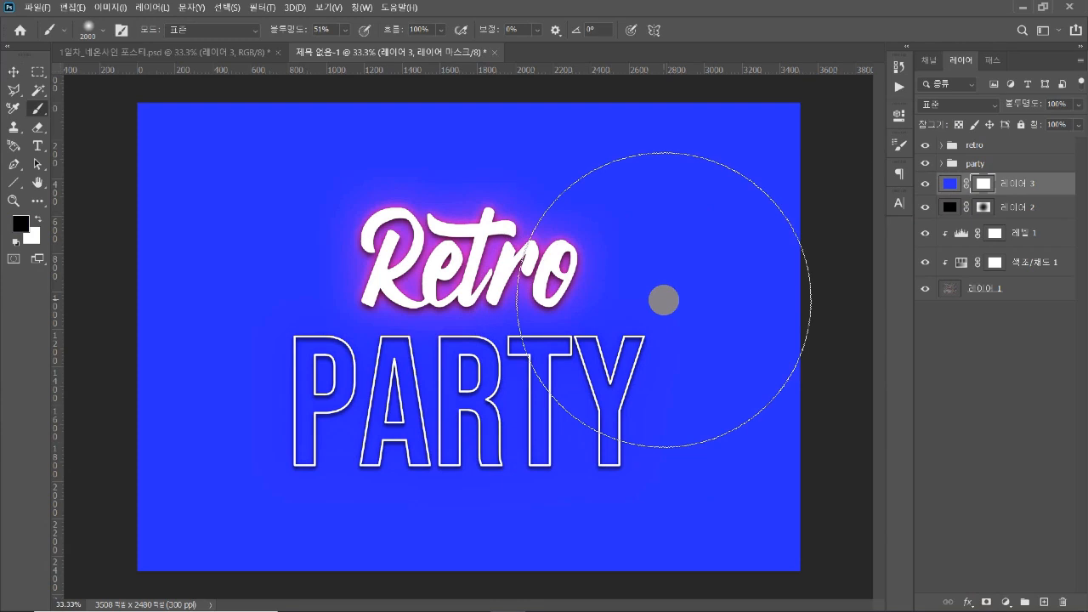
{"action": "key", "text": "bracketleft"}
{"action": "key", "text": "bracketleft"}
{"action": "key", "text": "bracketleft"}
{"action": "key", "text": "bracketleft"}
{"action": "key", "text": "bracketleft"}
{"action": "key", "text": "bracketleft"}
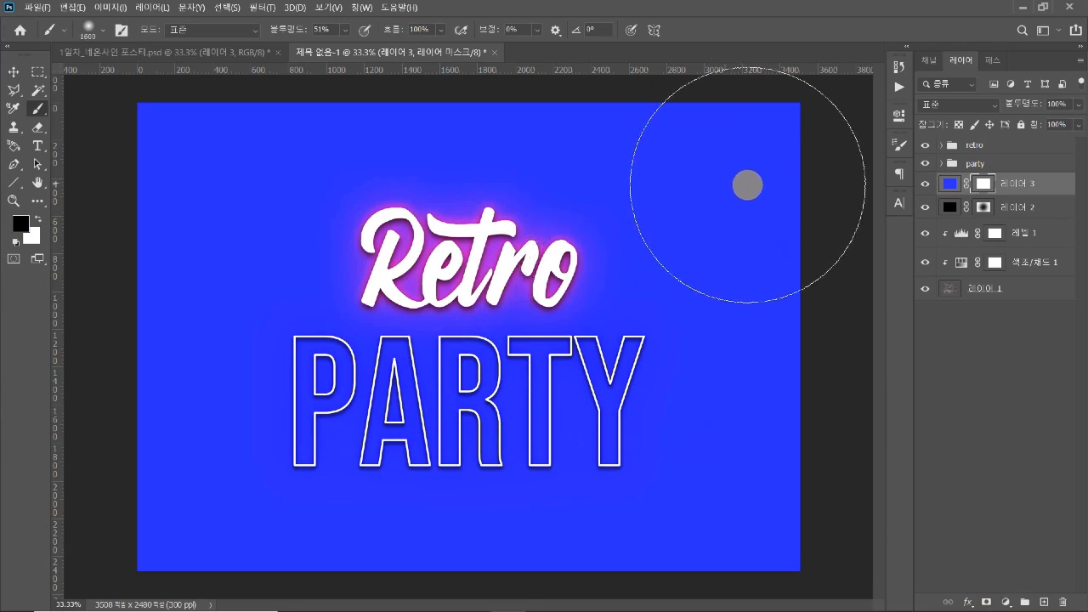
Paint black around the edges of the blue layer's mask, leaving a soft blue glow behind the lettering
{"action": "mouse_move", "coordinate": [780, 162]}
{"action": "left_mouse_down"}
{"action": "mouse_move", "coordinate": [732, 110]}
{"action": "mouse_move", "coordinate": [621, 95]}
{"action": "mouse_move", "coordinate": [270, 90]}
{"action": "mouse_move", "coordinate": [580, 81]}
{"action": "mouse_move", "coordinate": [672, 93]}
{"action": "mouse_move", "coordinate": [378, 81]}
{"action": "mouse_move", "coordinate": [397, 76]}
{"action": "mouse_move", "coordinate": [165, 98]}
{"action": "mouse_move", "coordinate": [146, 139]}
{"action": "mouse_move", "coordinate": [133, 249]}
{"action": "mouse_move", "coordinate": [368, 79]}
{"action": "mouse_move", "coordinate": [586, 72]}
{"action": "mouse_move", "coordinate": [650, 93]}
{"action": "mouse_move", "coordinate": [821, 211]}
{"action": "mouse_move", "coordinate": [789, 192]}
{"action": "mouse_move", "coordinate": [829, 335]}
{"action": "mouse_move", "coordinate": [816, 324]}
{"action": "mouse_move", "coordinate": [823, 419]}
{"action": "mouse_move", "coordinate": [810, 298]}
{"action": "mouse_move", "coordinate": [807, 437]}
{"action": "mouse_move", "coordinate": [789, 526]}
{"action": "mouse_move", "coordinate": [670, 559]}
{"action": "mouse_move", "coordinate": [792, 567]}
{"action": "mouse_move", "coordinate": [738, 581]}
{"action": "mouse_move", "coordinate": [215, 578]}
{"action": "mouse_move", "coordinate": [139, 512]}
{"action": "mouse_move", "coordinate": [119, 419]}
{"action": "mouse_move", "coordinate": [124, 273]}
{"action": "mouse_move", "coordinate": [181, 131]}
{"action": "mouse_move", "coordinate": [613, 90]}
{"action": "mouse_move", "coordinate": [292, 89]}
{"action": "mouse_move", "coordinate": [722, 387]}
{"action": "mouse_move", "coordinate": [765, 387]}
{"action": "mouse_move", "coordinate": [799, 301]}
{"action": "mouse_move", "coordinate": [845, 416]}
{"action": "mouse_move", "coordinate": [804, 479]}
{"action": "mouse_move", "coordinate": [617, 585]}
{"action": "mouse_move", "coordinate": [223, 578]}
{"action": "mouse_move", "coordinate": [189, 530]}
{"action": "mouse_move", "coordinate": [267, 328]}
{"action": "mouse_move", "coordinate": [711, 393]}
{"action": "mouse_move", "coordinate": [360, 176]}
{"action": "mouse_move", "coordinate": [510, 110]}
{"action": "mouse_move", "coordinate": [226, 162]}
{"action": "mouse_move", "coordinate": [189, 151]}
{"action": "mouse_move", "coordinate": [121, 318]}
{"action": "left_mouse_up"}
{"action": "left_click_drag", "start_coordinate": [120, 503], "coordinate": [181, 524]}
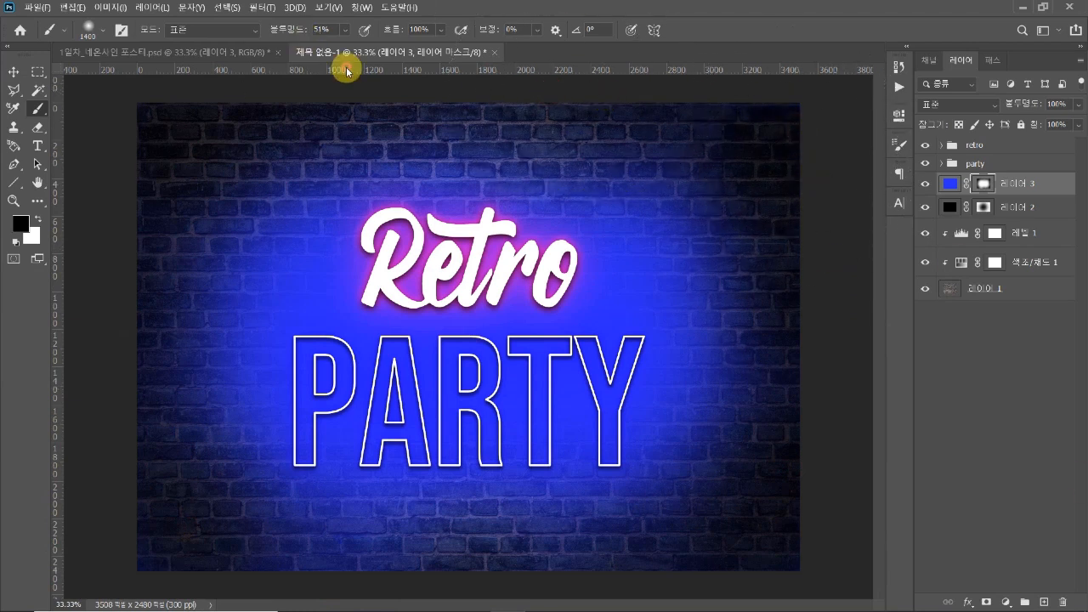
{"action": "key", "text": "v"}
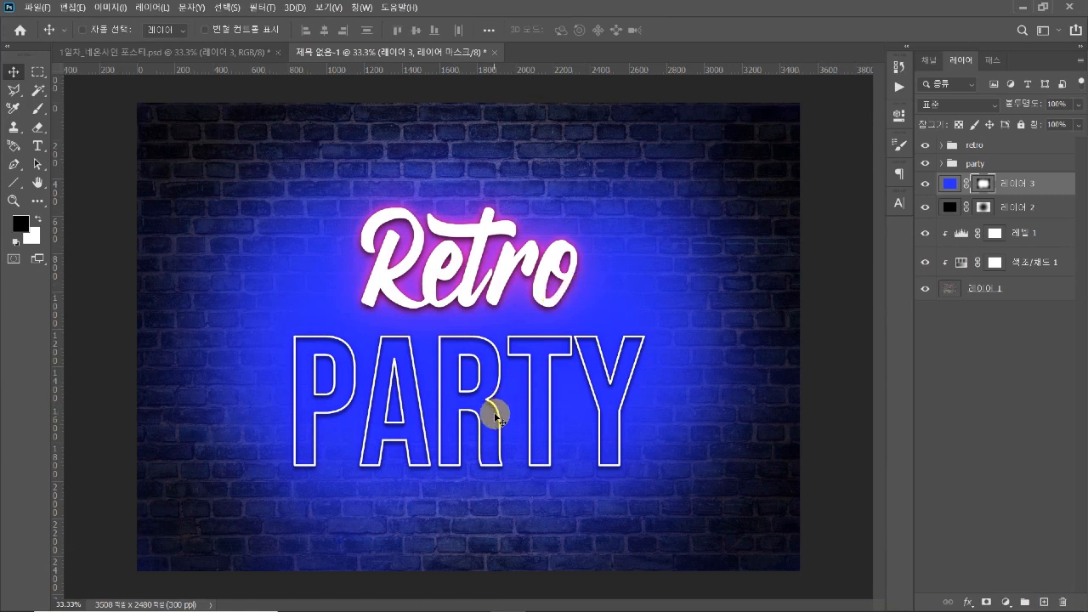
{"action": "key", "text": "b"}
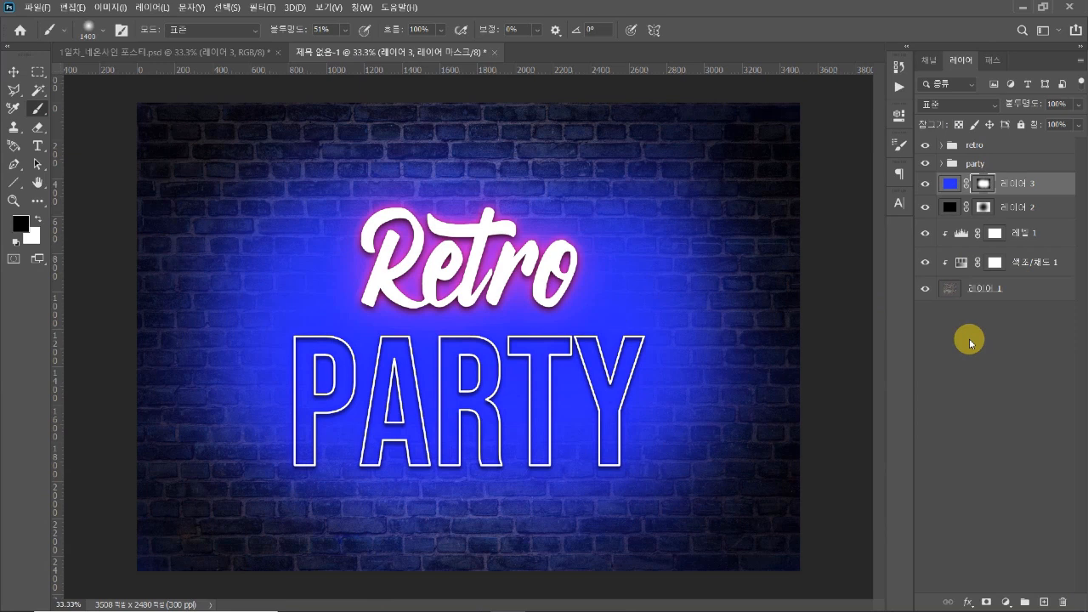
Lower the opacity of the masked blue layer to 53%
{"action": "key", "text": "v"}
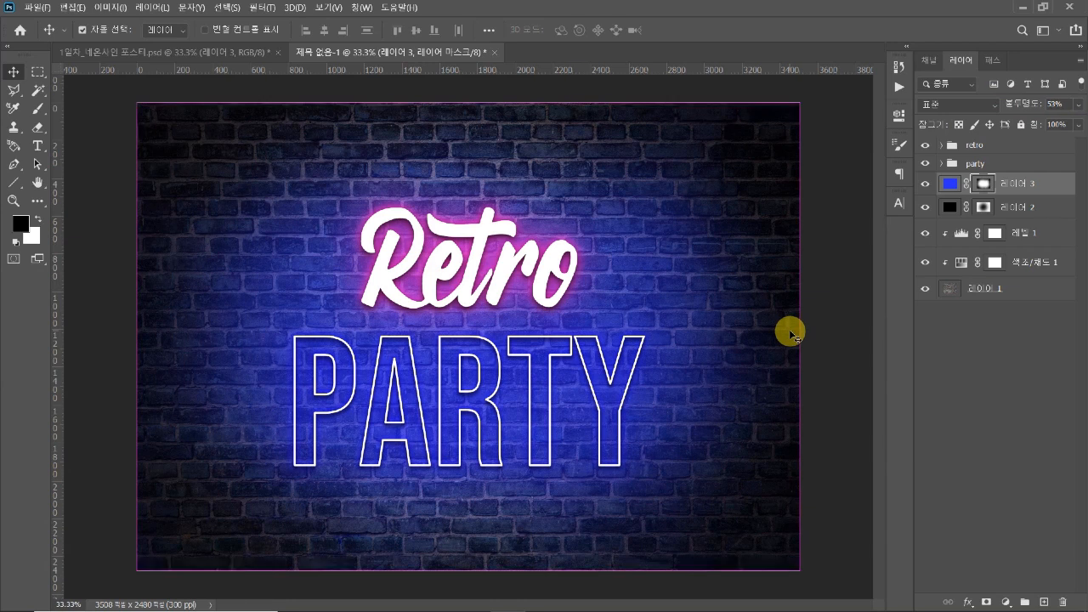
{"action": "key", "text": "ctrl+minus"}
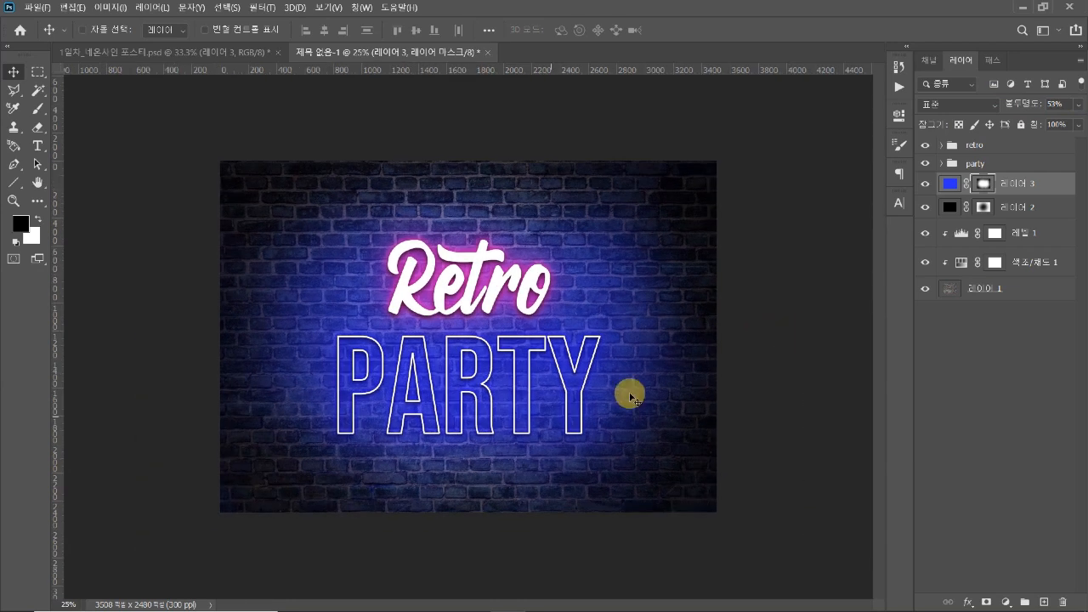
{"action": "key", "text": "ctrl+plus"}
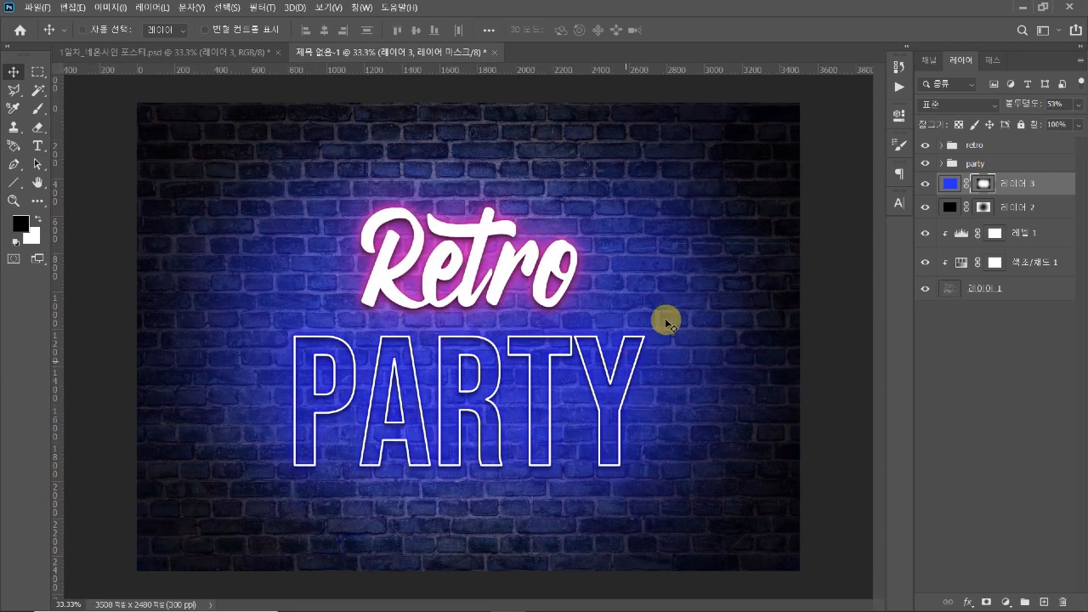
Compare the poster with the blue and black glow layers hidden and shown, leaving both visible
{"action": "left_click", "coordinate": [923, 184]}
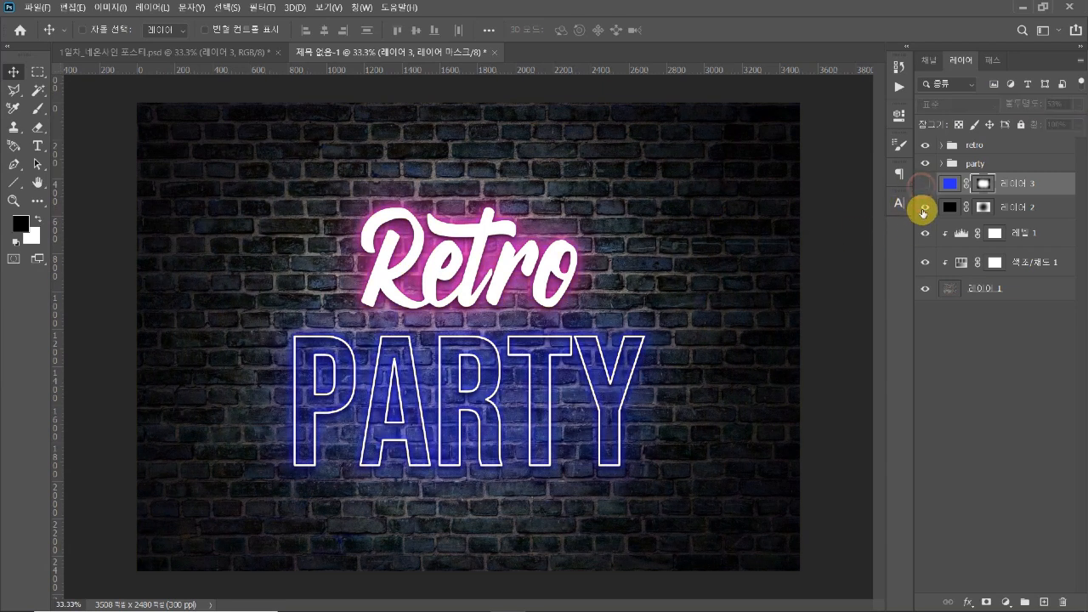
{"action": "left_click", "coordinate": [922, 207]}
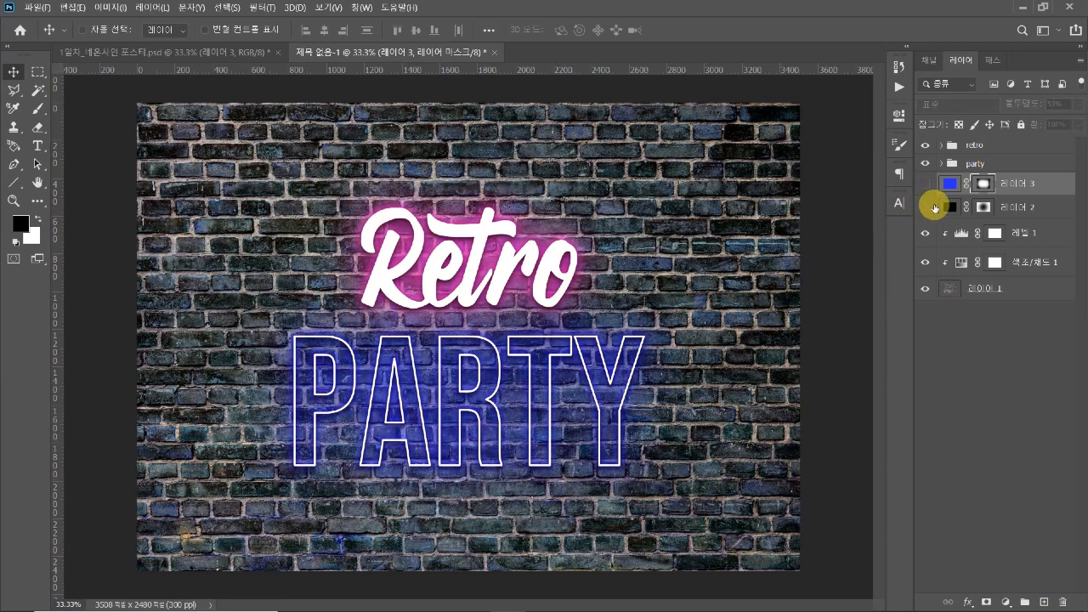
{"action": "left_click", "coordinate": [924, 207]}
{"action": "left_click", "coordinate": [926, 185]}
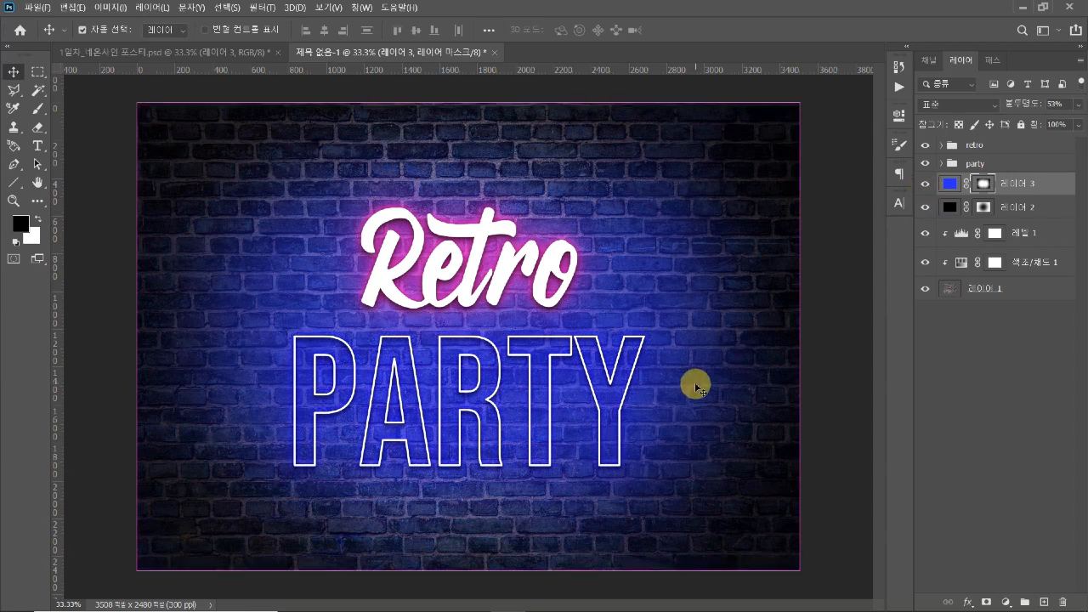
{"action": "key", "text": "ctrl+minus"}
{"action": "key", "text": "ctrl+plus"}
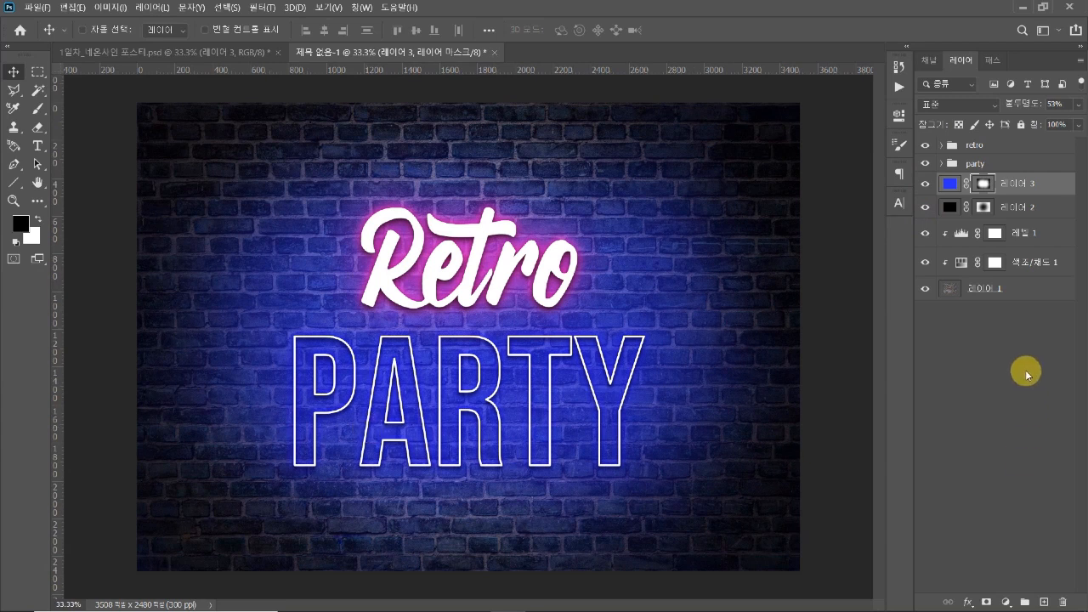
{"action": "key", "text": "ctrl+2"}
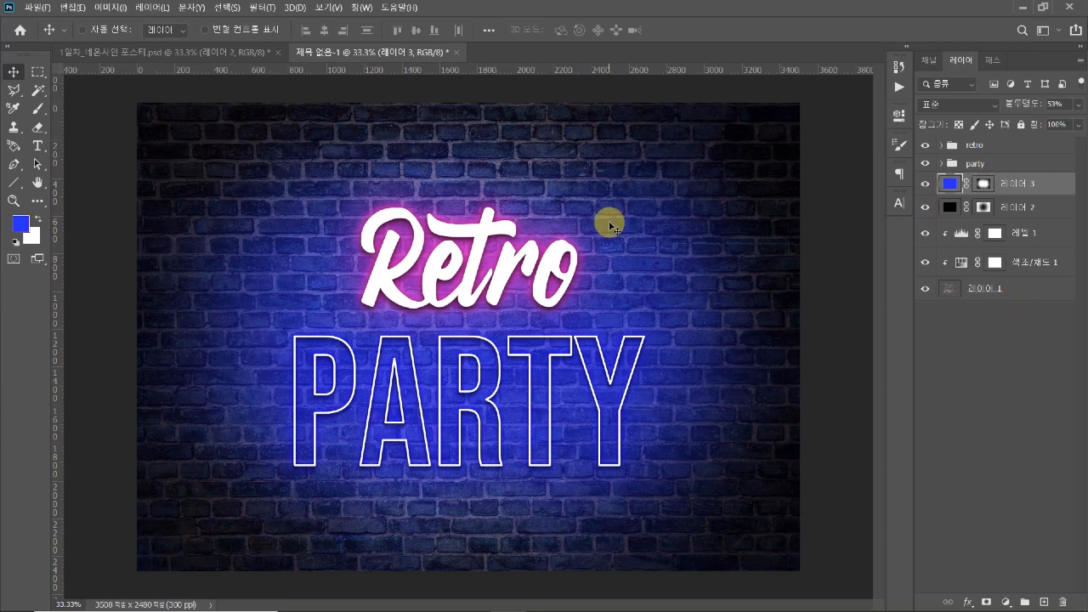
Paint more black along the outer edges of the blue layer's mask with the 1400 px brush at 51% opacity
{"action": "left_click", "coordinate": [983, 183]}
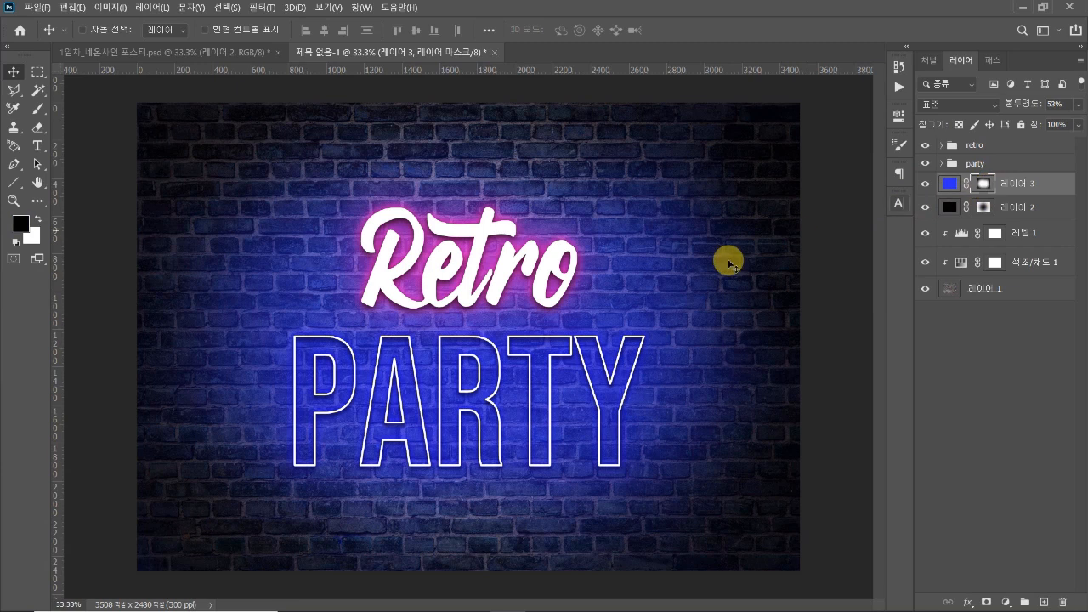
{"action": "key", "text": "b"}
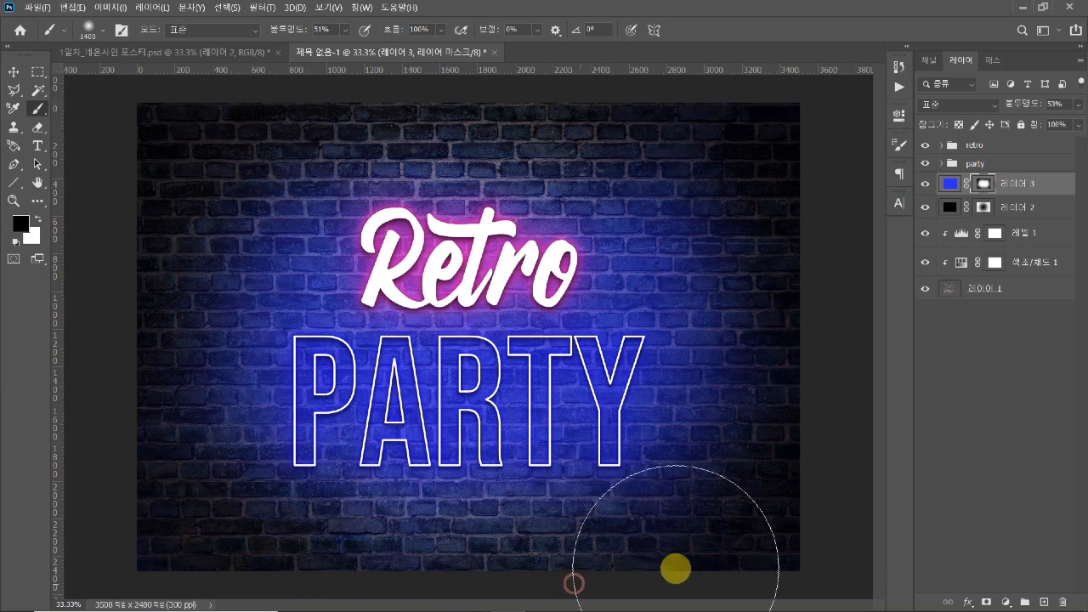
{"action": "left_click", "coordinate": [676, 135]}
{"action": "left_click", "coordinate": [292, 99]}
{"action": "left_click", "coordinate": [103, 209]}
{"action": "left_click", "coordinate": [151, 317]}
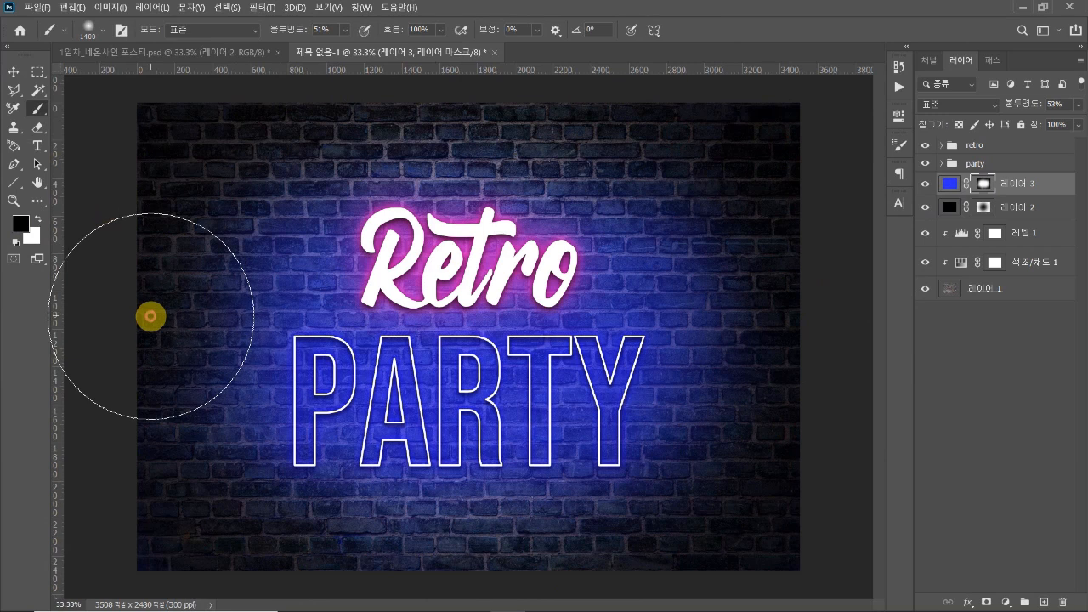
{"action": "key", "text": "v"}
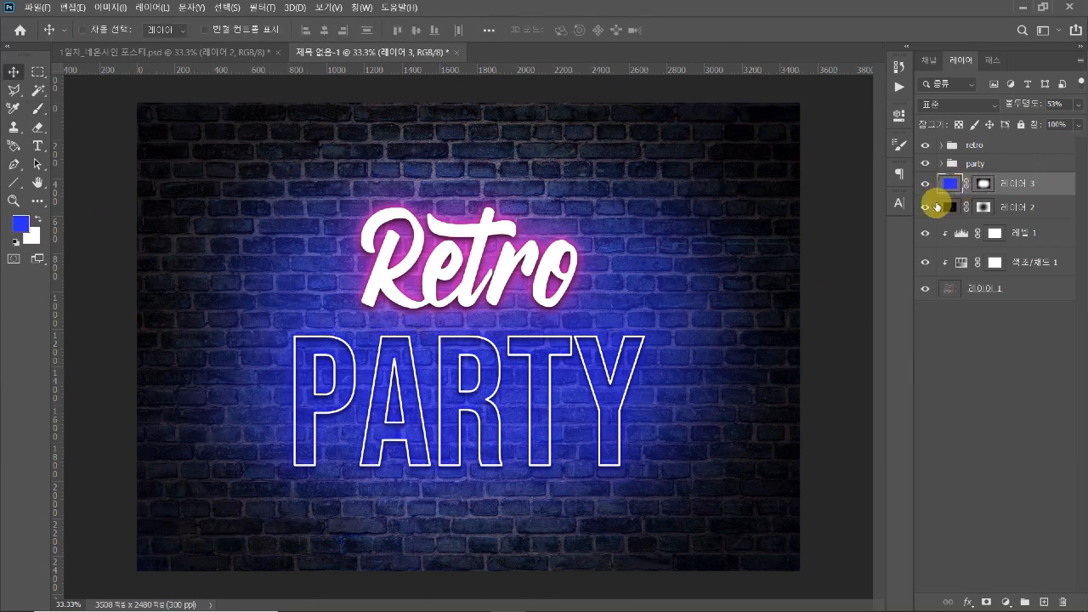
Set the foreground colour to violet 630cf3 and refill the masked blue layer with it
{"action": "left_click", "coordinate": [20, 227]}
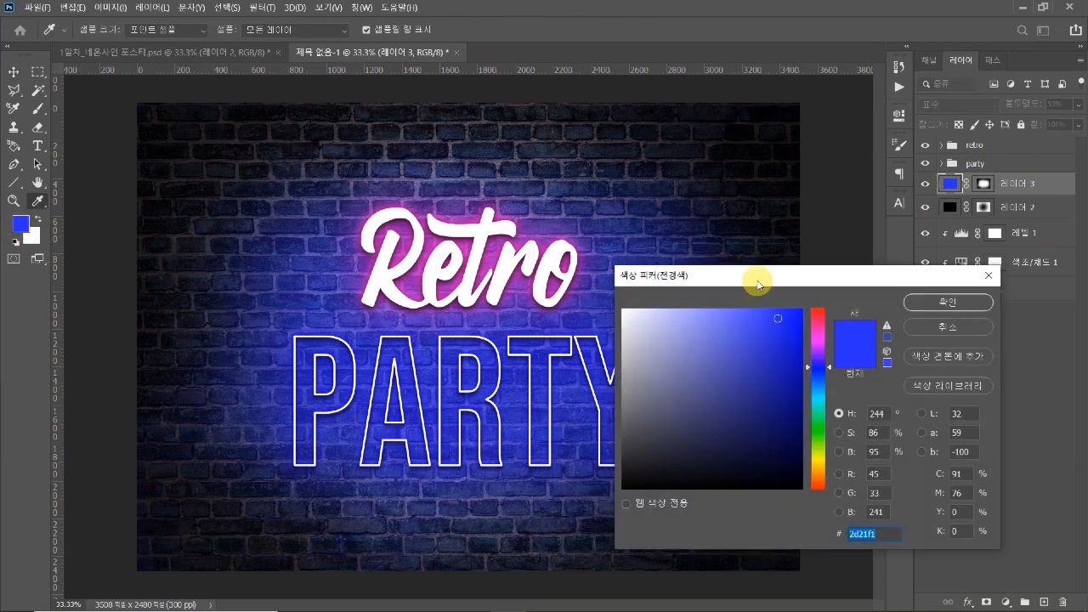
{"action": "left_click_drag", "start_coordinate": [758, 285], "coordinate": [813, 198]}
{"action": "mouse_move", "coordinate": [831, 279]}
{"action": "left_mouse_down"}
{"action": "mouse_move", "coordinate": [842, 267]}
{"action": "mouse_move", "coordinate": [884, 270]}
{"action": "mouse_move", "coordinate": [847, 231]}
{"action": "left_mouse_up"}
{"action": "left_click_drag", "start_coordinate": [881, 272], "coordinate": [883, 274]}
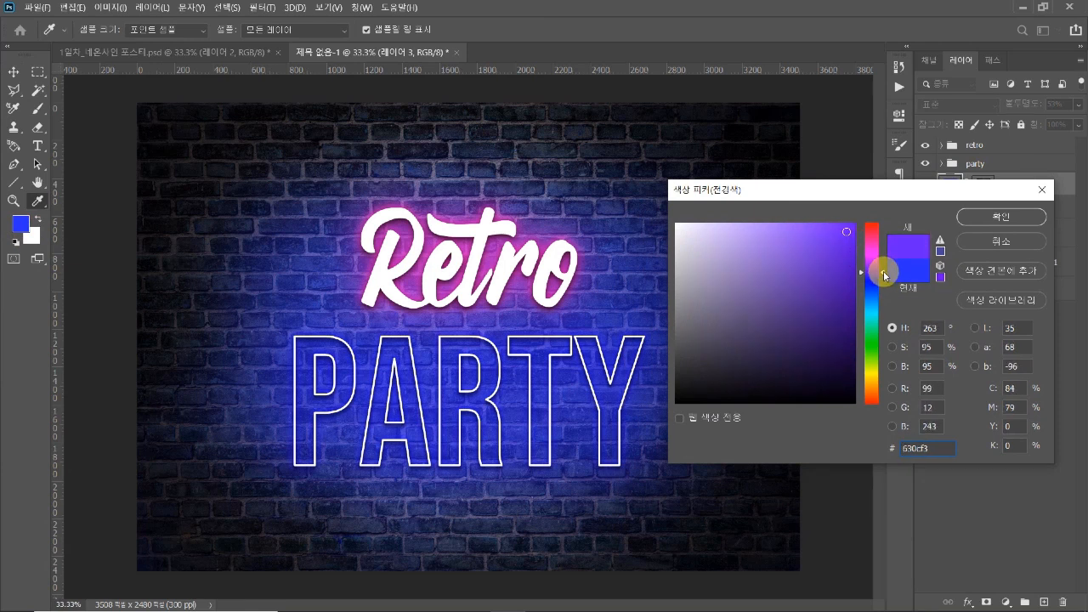
{"action": "left_click", "coordinate": [998, 216]}
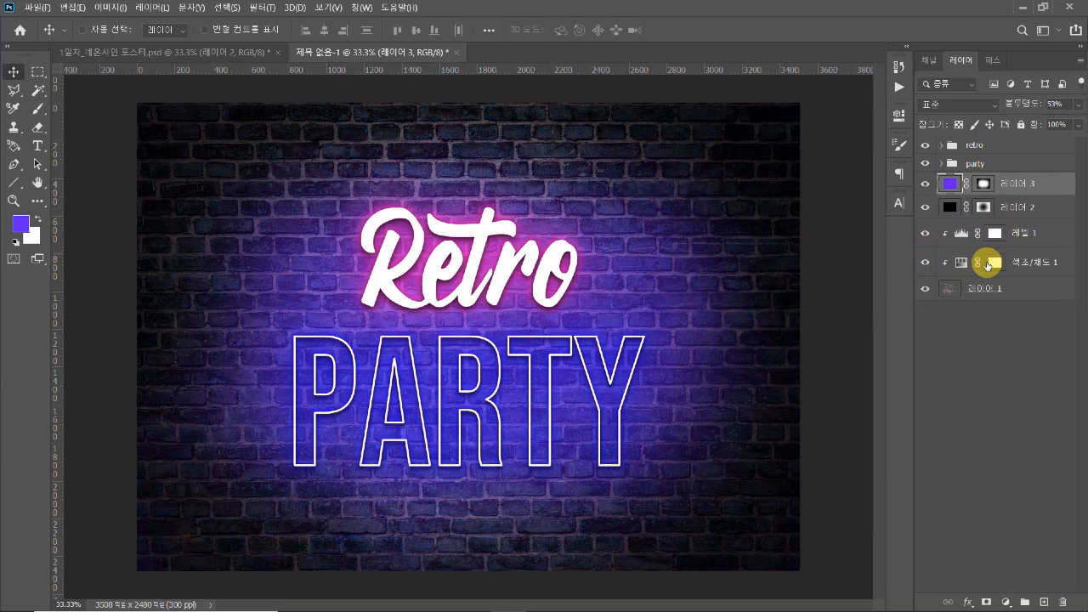
Change the outer glow colour of the original PARTY layer in the party group to blue 3d46ff
{"action": "left_click", "coordinate": [941, 163]}
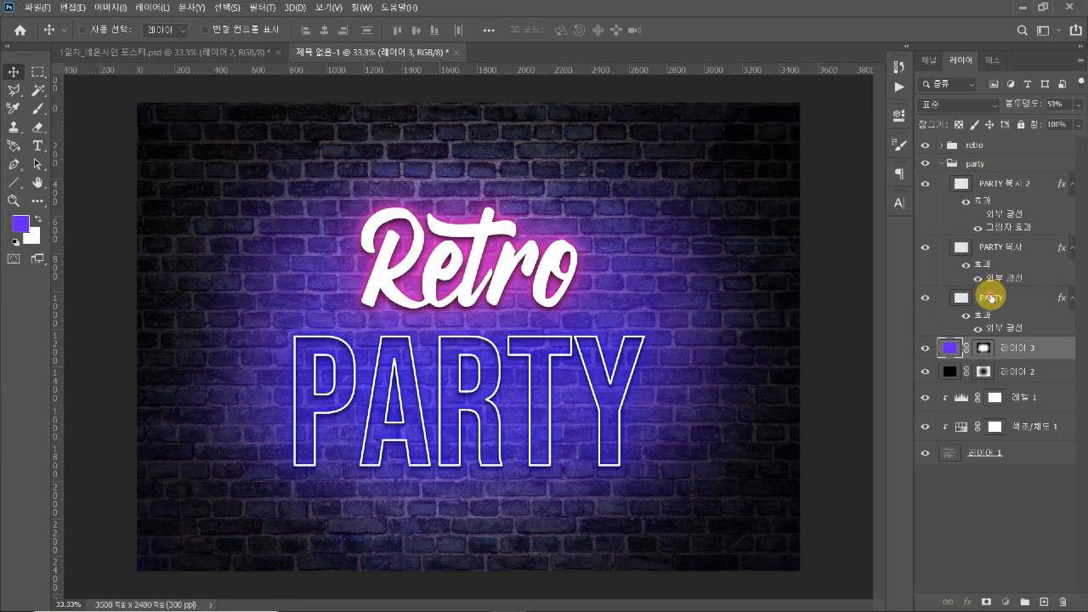
{"action": "left_click", "coordinate": [986, 296]}
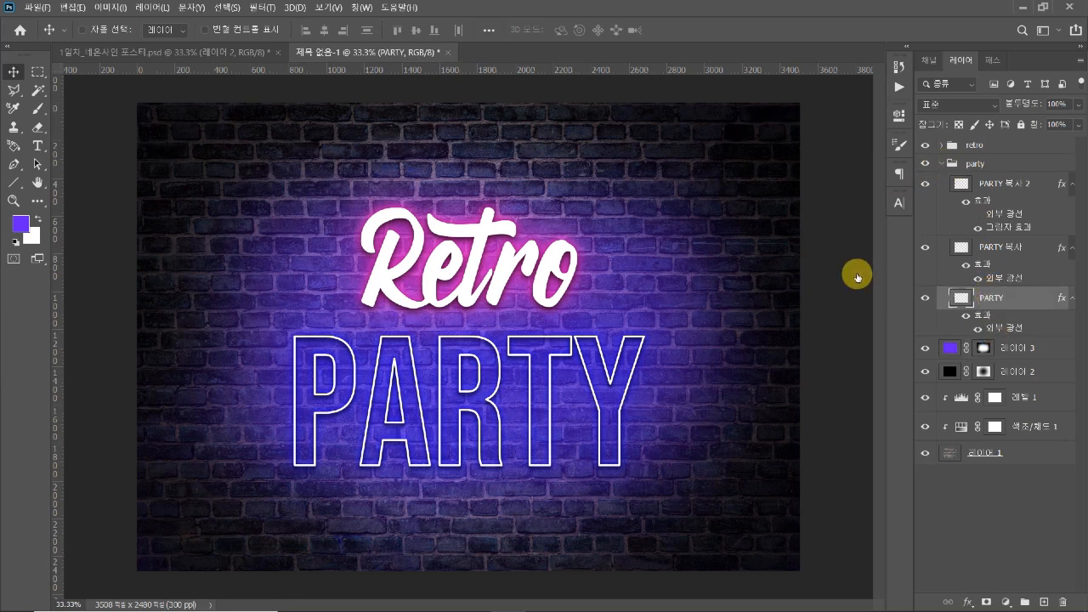
{"action": "left_click_drag", "start_coordinate": [741, 141], "coordinate": [814, 212]}
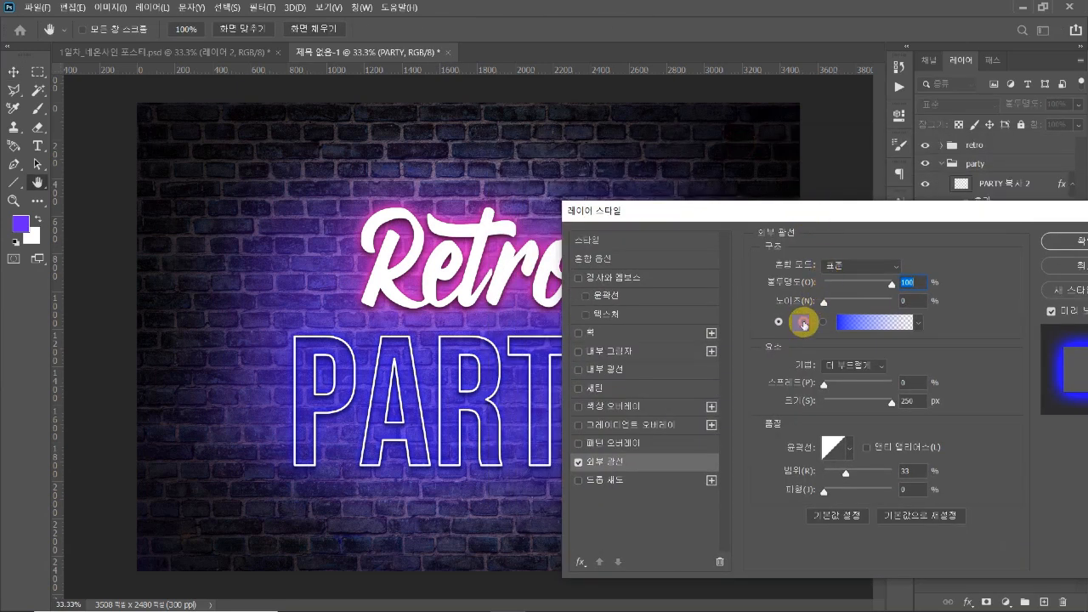
{"action": "left_click", "coordinate": [804, 322]}
{"action": "left_click", "coordinate": [831, 223]}
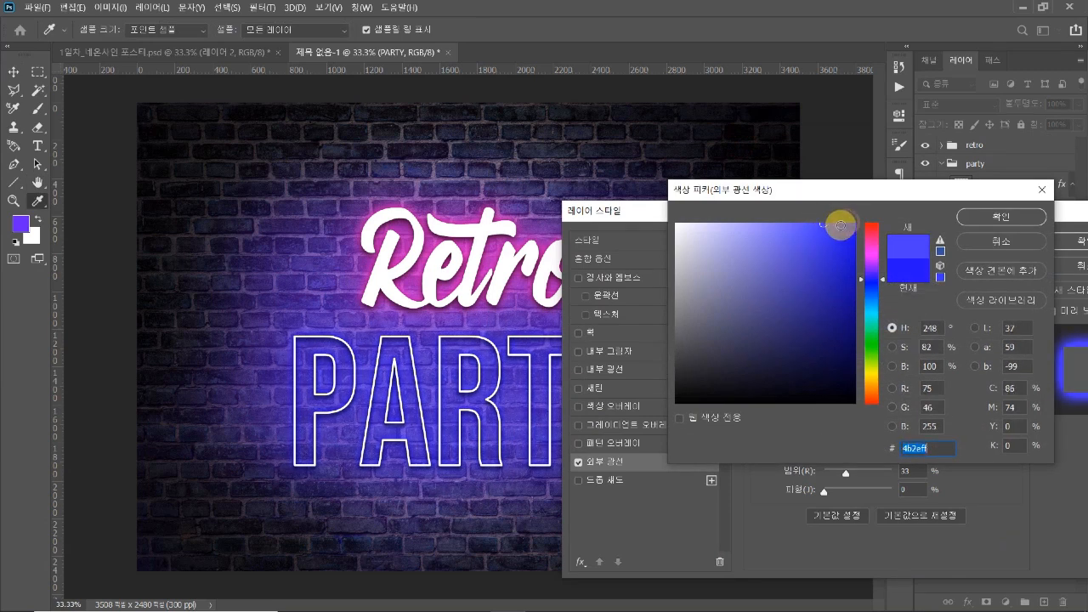
{"action": "left_click_drag", "start_coordinate": [879, 276], "coordinate": [881, 285]}
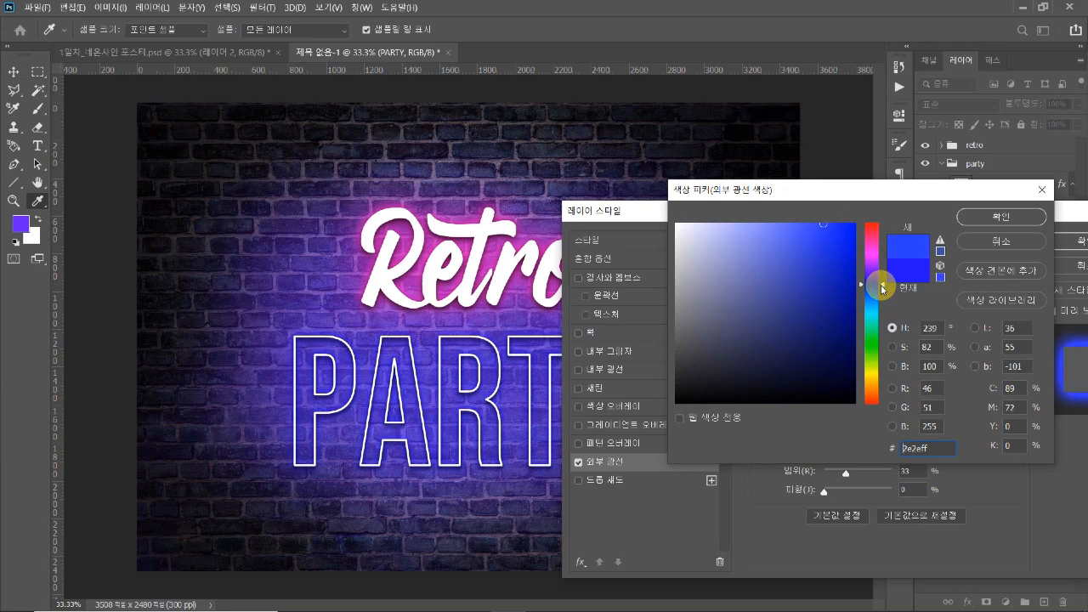
{"action": "left_click_drag", "start_coordinate": [807, 214], "coordinate": [810, 222]}
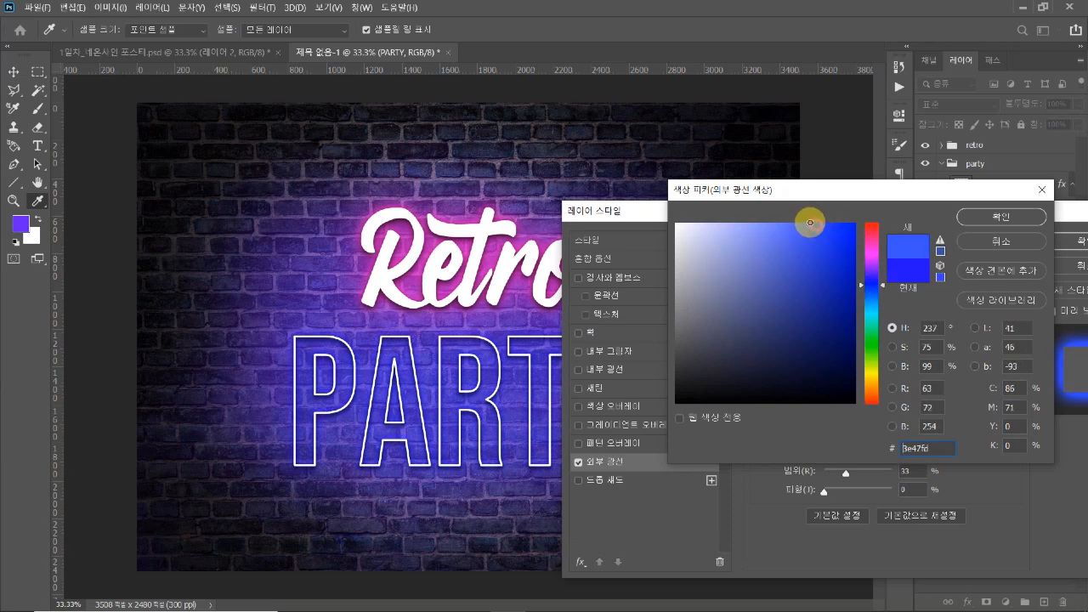
{"action": "left_click", "coordinate": [973, 216]}
{"action": "left_click_drag", "start_coordinate": [960, 204], "coordinate": [901, 207]}
{"action": "left_click", "coordinate": [1008, 235]}
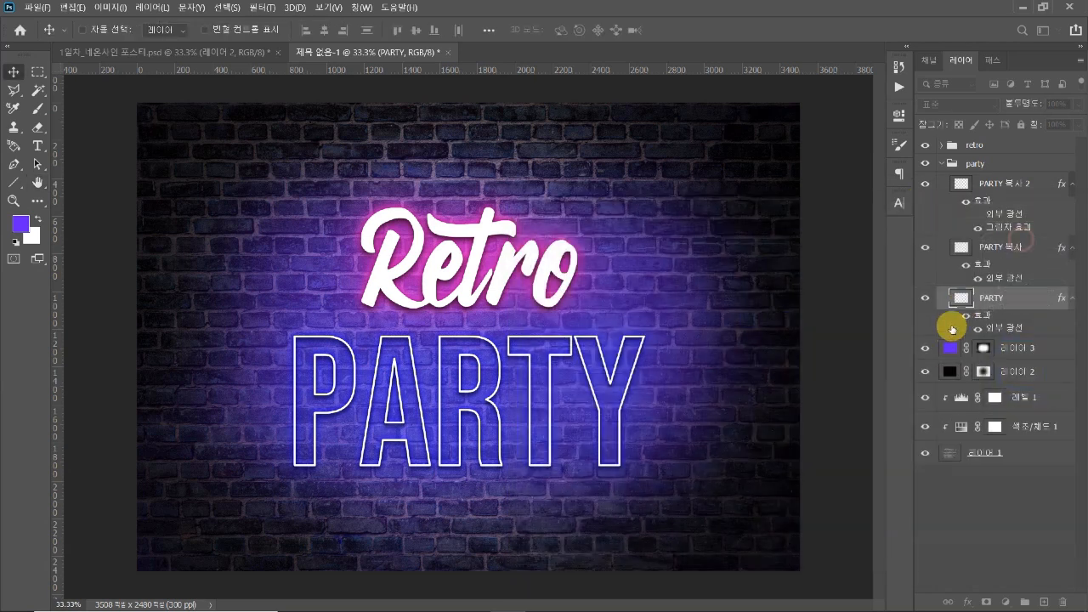
Change the outer glow colour of the PARTY 복사 layer to a light sky blue
{"action": "left_click", "coordinate": [993, 284]}
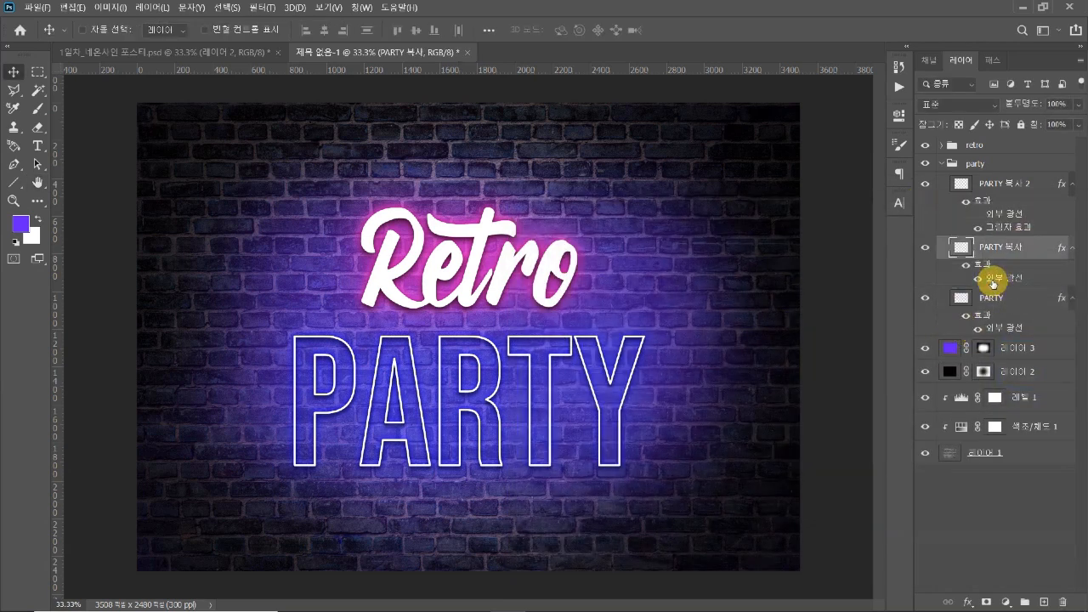
{"action": "double_click", "coordinate": [977, 273]}
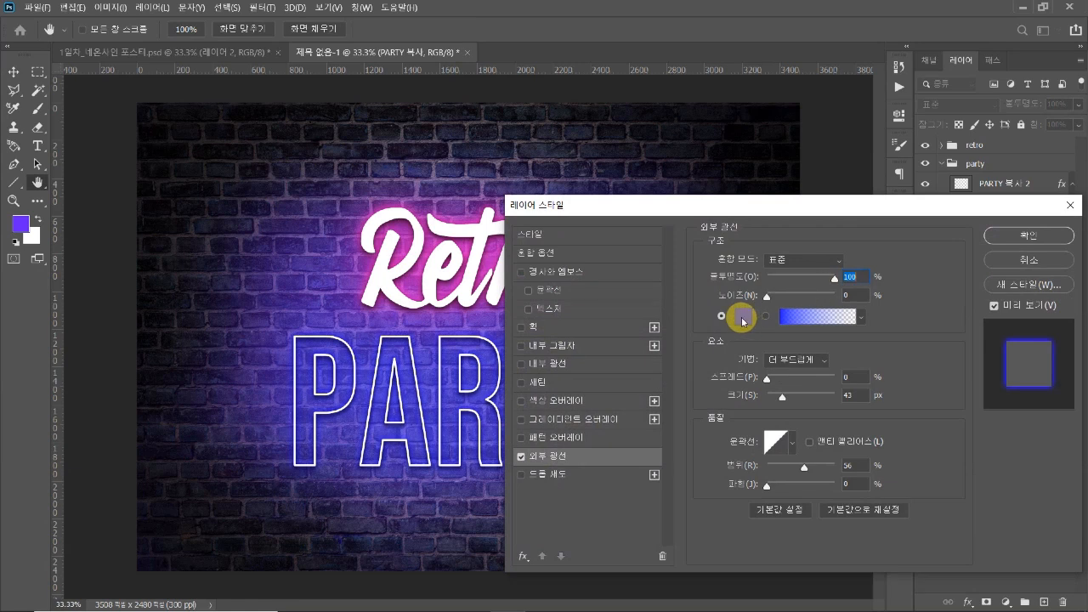
{"action": "left_click", "coordinate": [740, 311]}
{"action": "mouse_move", "coordinate": [787, 289]}
{"action": "left_mouse_down"}
{"action": "mouse_move", "coordinate": [825, 226]}
{"action": "mouse_move", "coordinate": [794, 213]}
{"action": "mouse_move", "coordinate": [792, 230]}
{"action": "mouse_move", "coordinate": [768, 223]}
{"action": "left_mouse_up"}
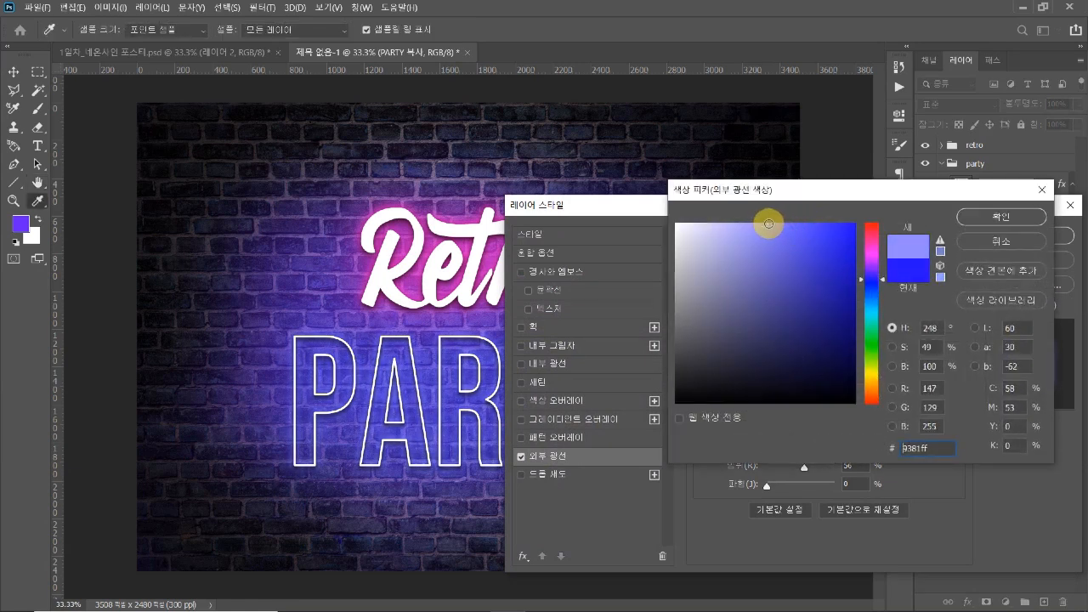
{"action": "left_click_drag", "start_coordinate": [883, 279], "coordinate": [882, 295]}
{"action": "left_click_drag", "start_coordinate": [761, 224], "coordinate": [776, 224]}
{"action": "left_click", "coordinate": [1001, 217]}
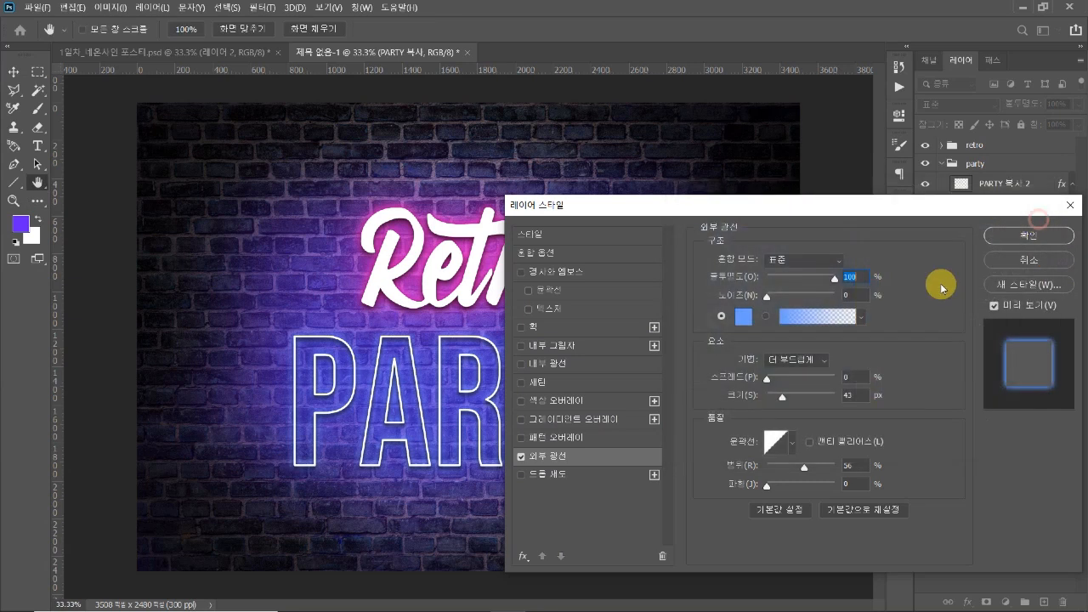
Set the PARTY 복사 layer's outer glow size to about 35 px and lower the glow's range
{"action": "left_click_drag", "start_coordinate": [853, 206], "coordinate": [890, 166]}
{"action": "left_click_drag", "start_coordinate": [819, 359], "coordinate": [823, 359]}
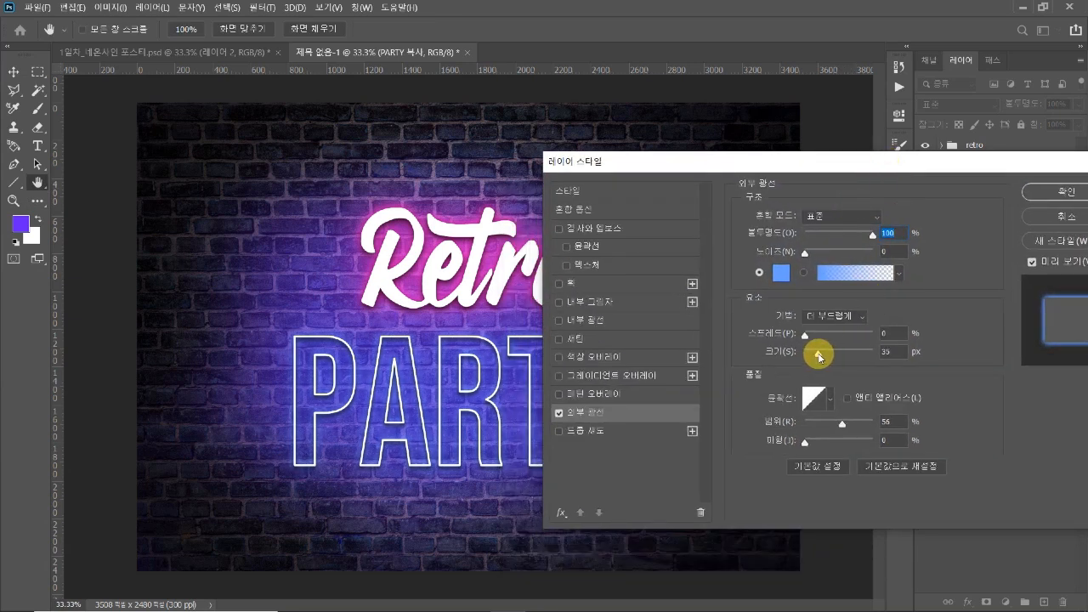
{"action": "left_click", "coordinate": [819, 357]}
{"action": "left_click_drag", "start_coordinate": [838, 425], "coordinate": [822, 420]}
{"action": "left_click_drag", "start_coordinate": [791, 160], "coordinate": [726, 168]}
{"action": "left_click", "coordinate": [989, 208]}
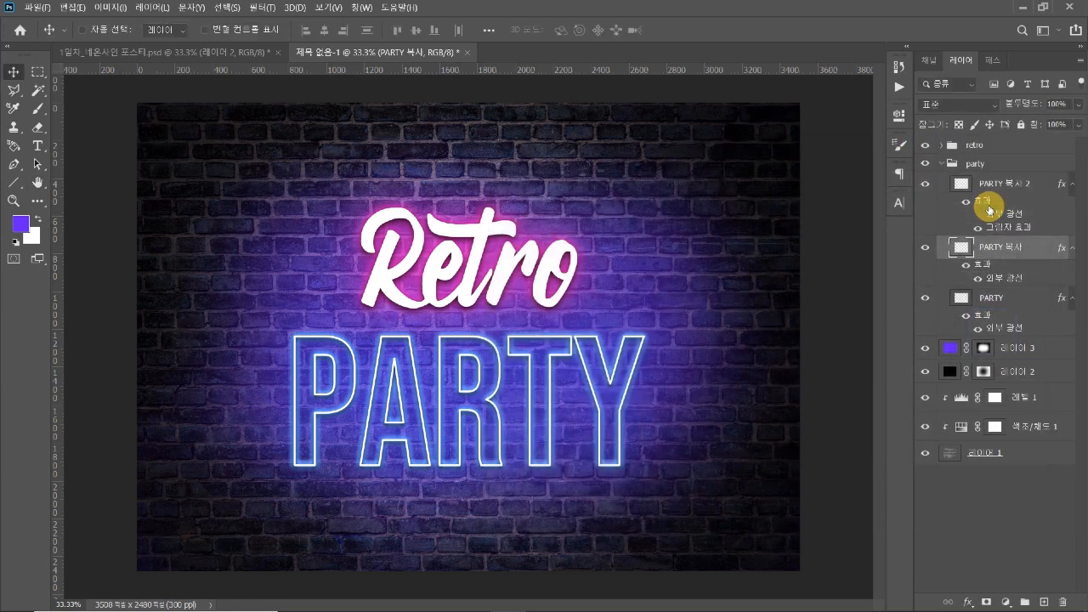
Collapse the party group and set the outer glow range of the original Retro layer to 49%
{"action": "left_click", "coordinate": [940, 163]}
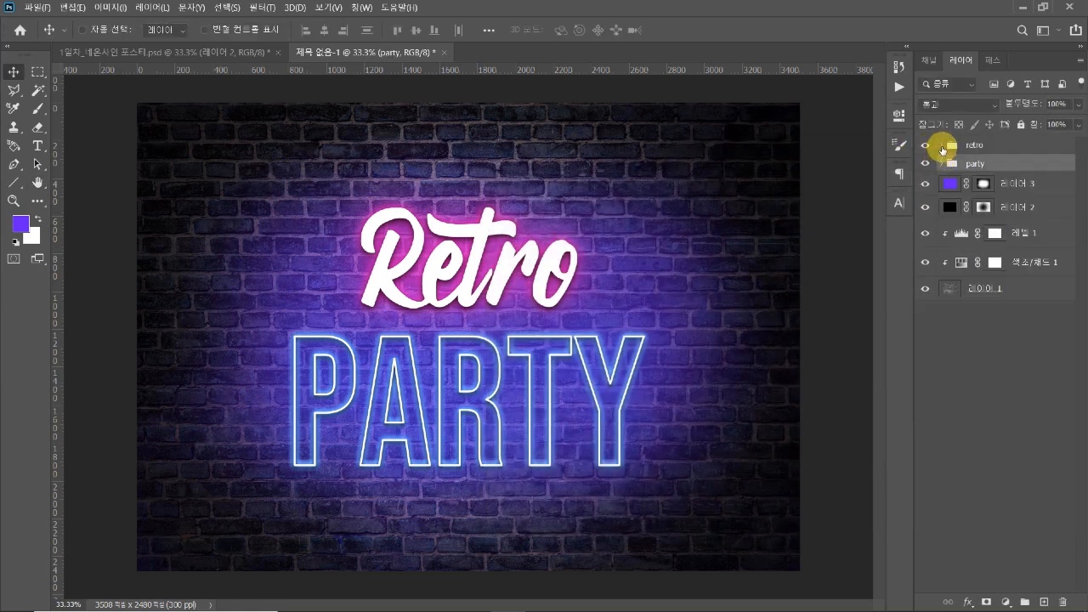
{"action": "left_click", "coordinate": [941, 146]}
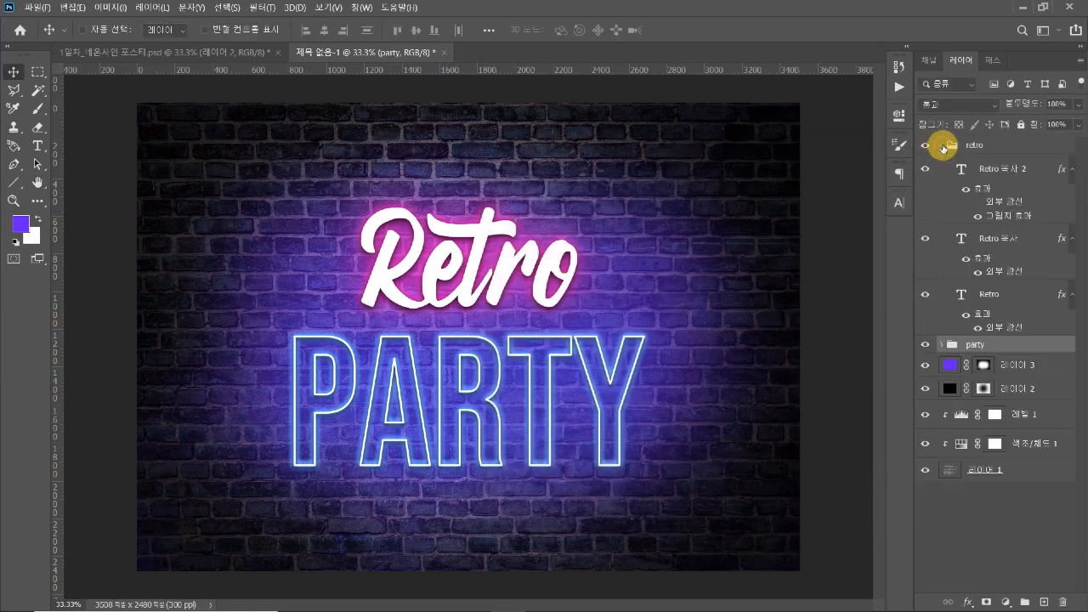
{"action": "left_click", "coordinate": [994, 330]}
{"action": "double_click", "coordinate": [960, 328]}
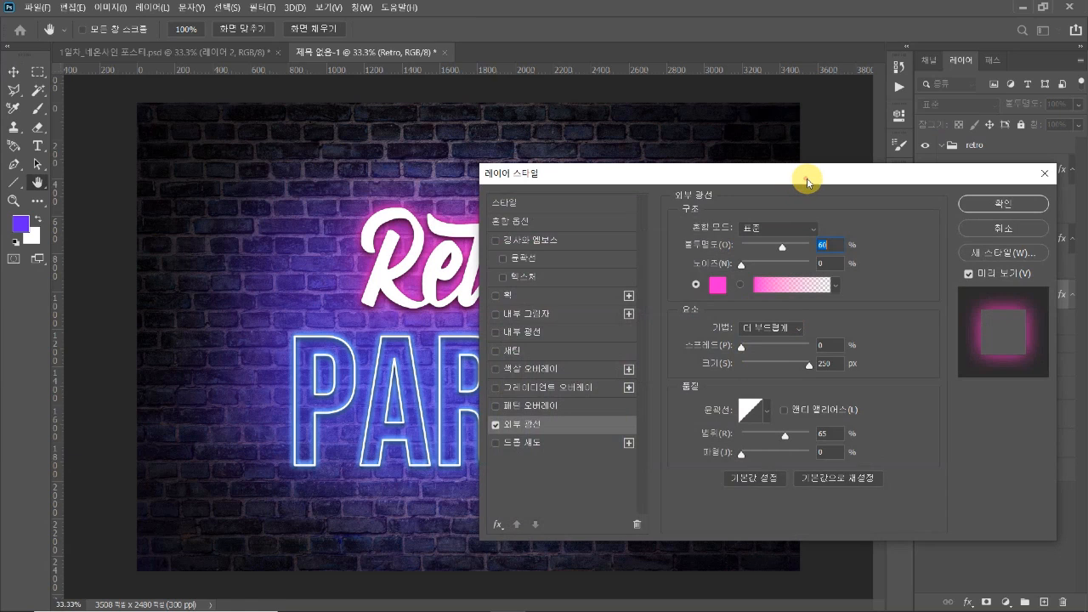
{"action": "left_click_drag", "start_coordinate": [808, 182], "coordinate": [856, 168]}
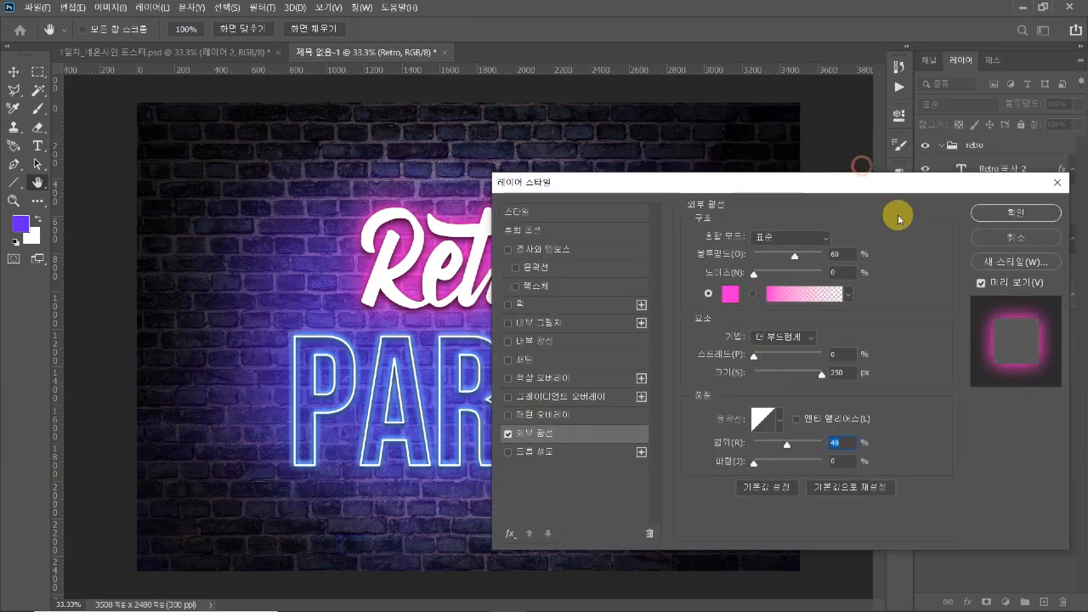
{"action": "left_click", "coordinate": [1001, 213]}
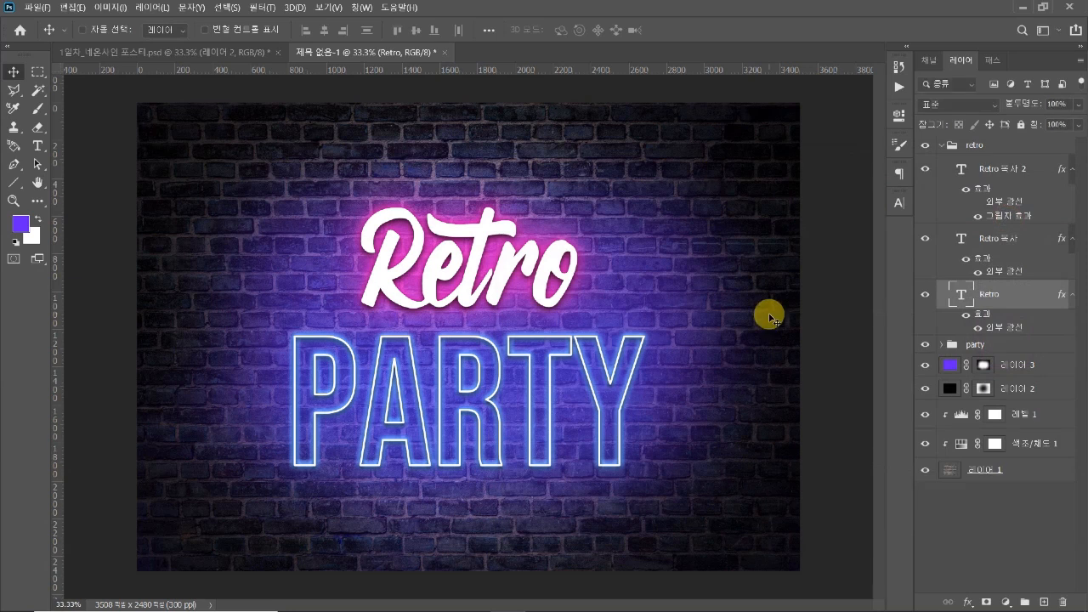
Lower the masked violet layer's opacity to 48% and deselect all layers
{"action": "left_click", "coordinate": [1021, 365]}
{"action": "key", "text": "5"}
{"action": "key", "text": "3"}
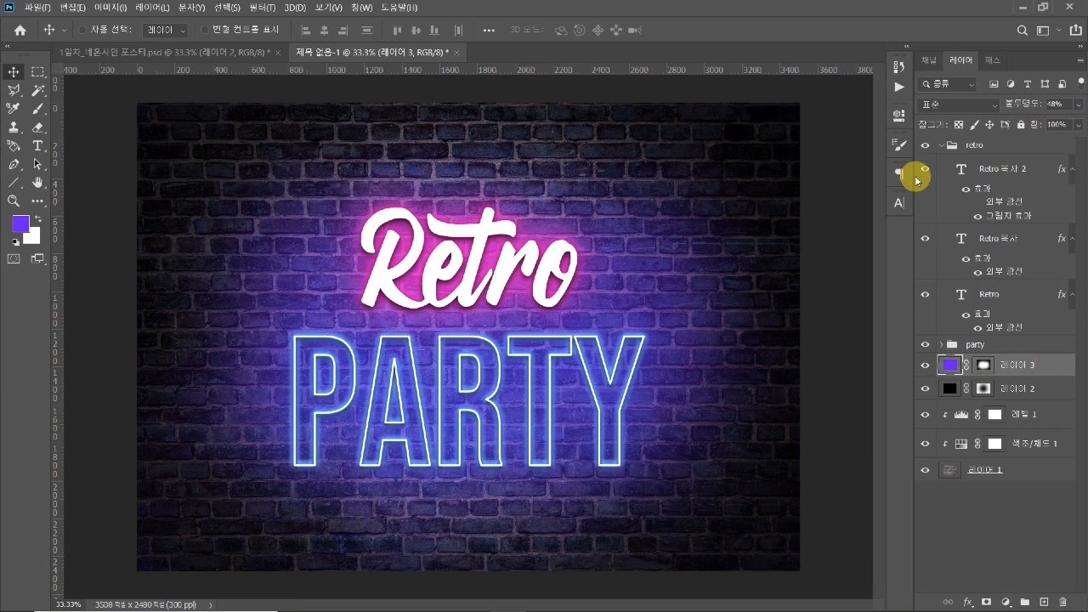
{"action": "left_click", "coordinate": [980, 492]}
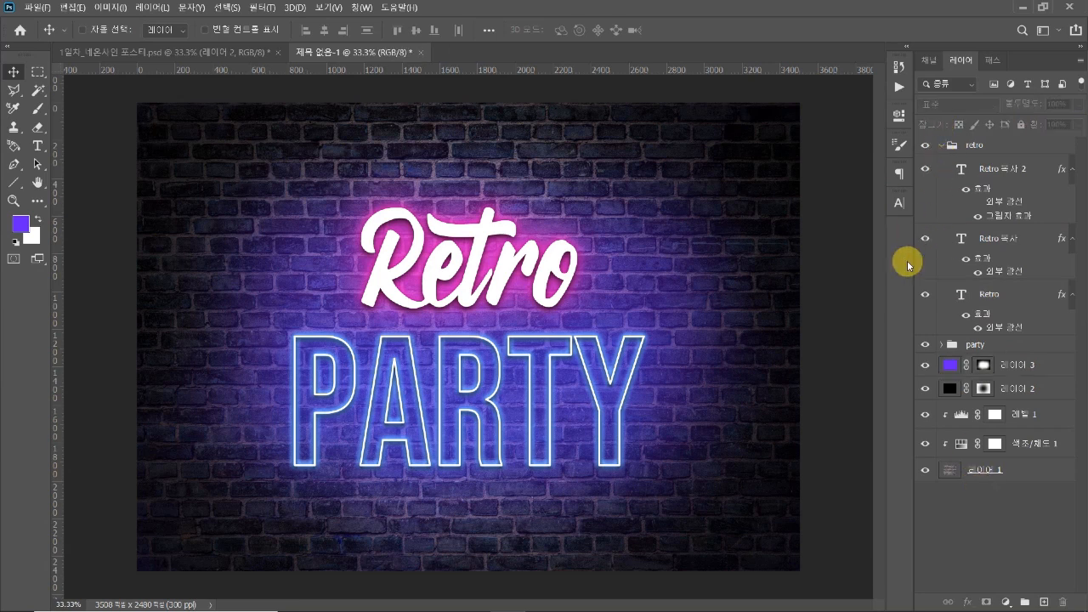
{"action": "key", "text": "ctrl+minus"}
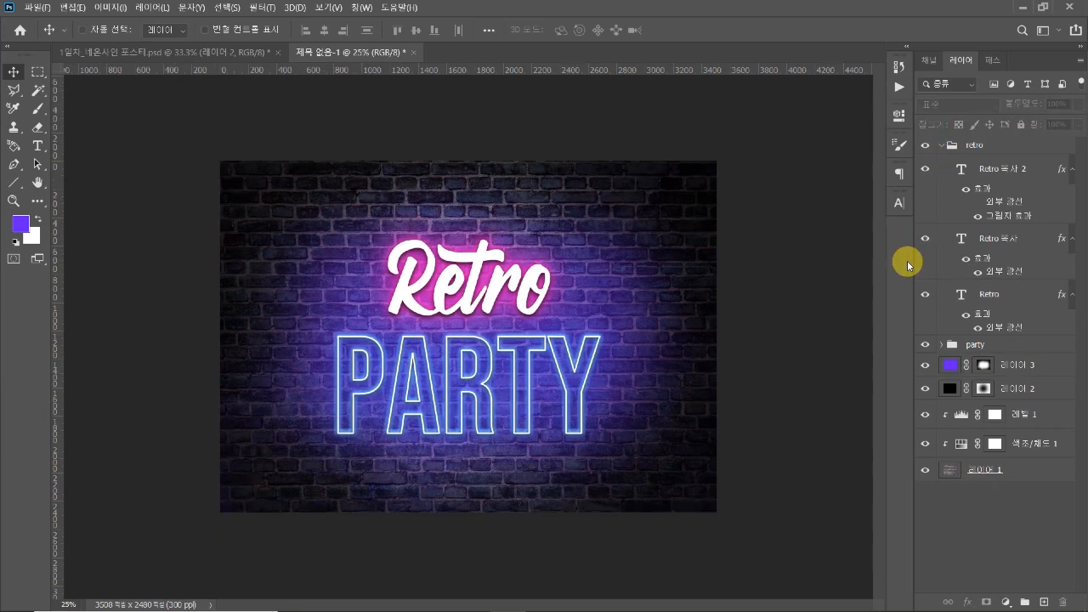